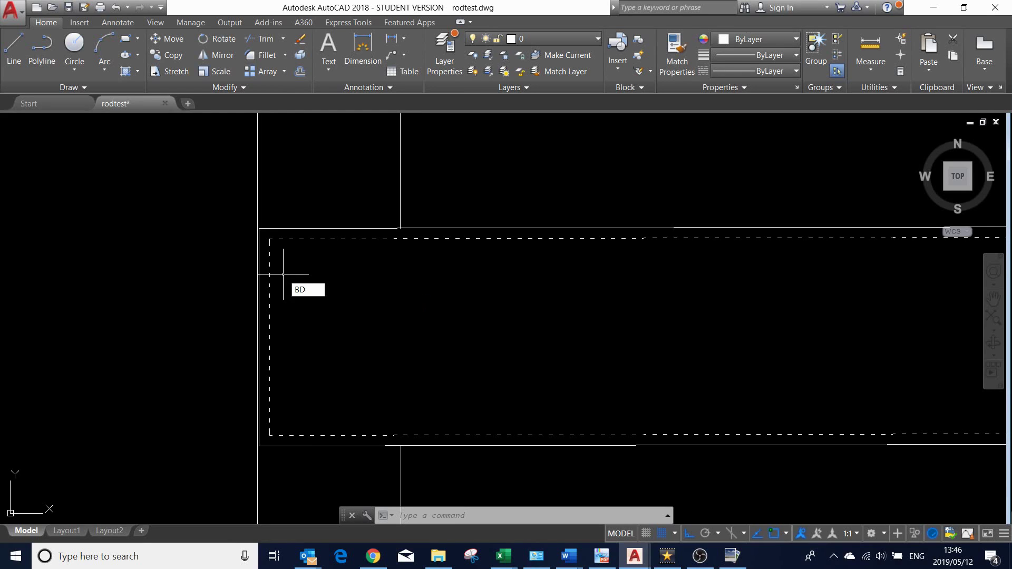
# Set up a shape code 34, size 16 bar in Bar Details and start drawing it
pyautogui.press('Return')
pyautogui.click(493, 222)
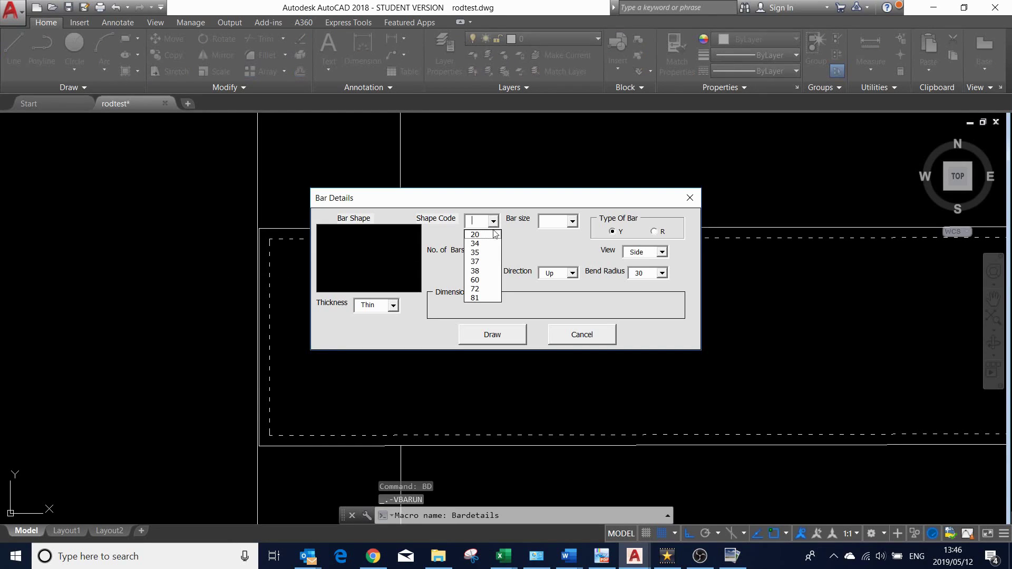
pyautogui.click(489, 245)
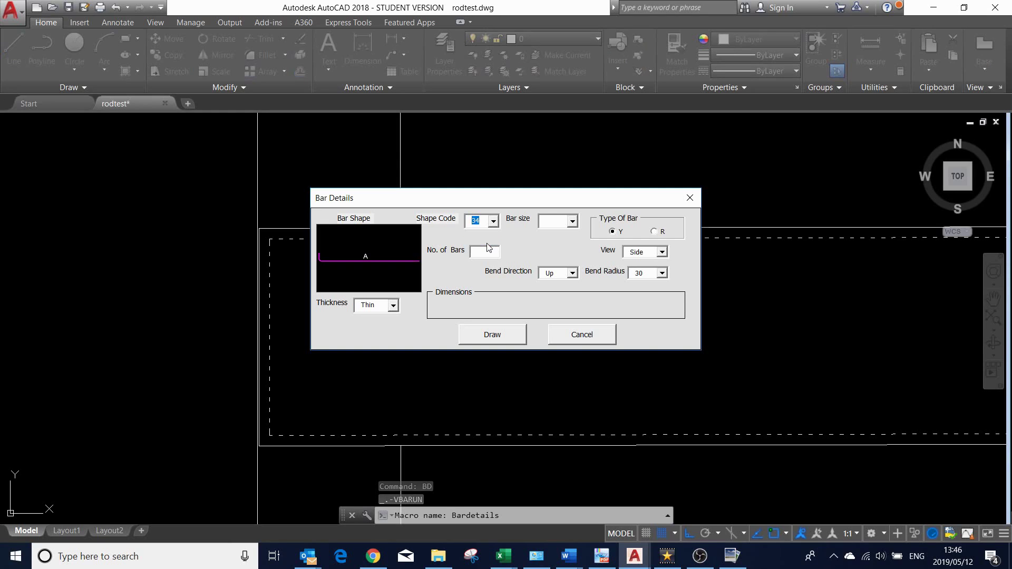
pyautogui.click(571, 221)
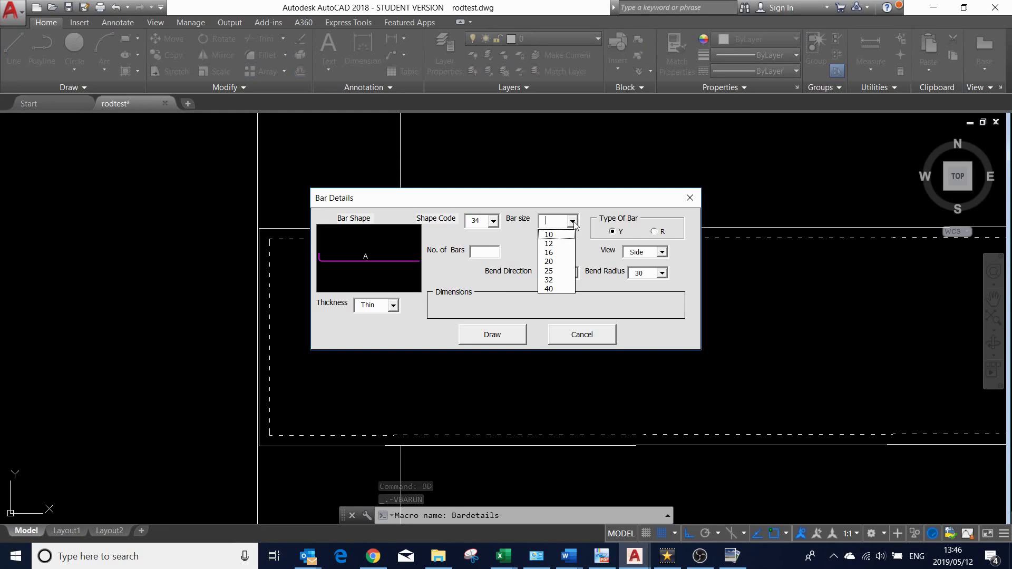
pyautogui.click(558, 253)
pyautogui.write('3')
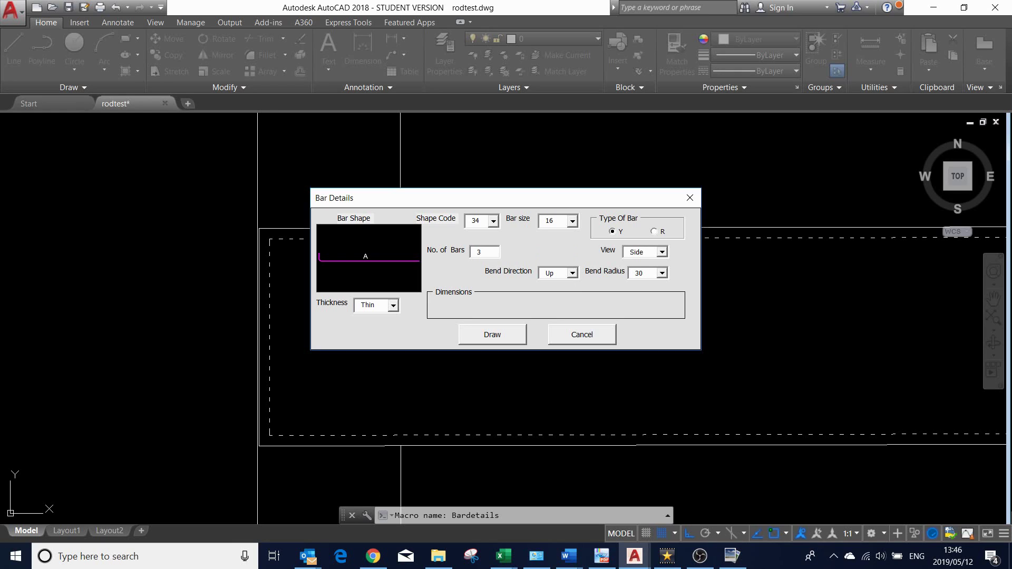
pyautogui.click(505, 335)
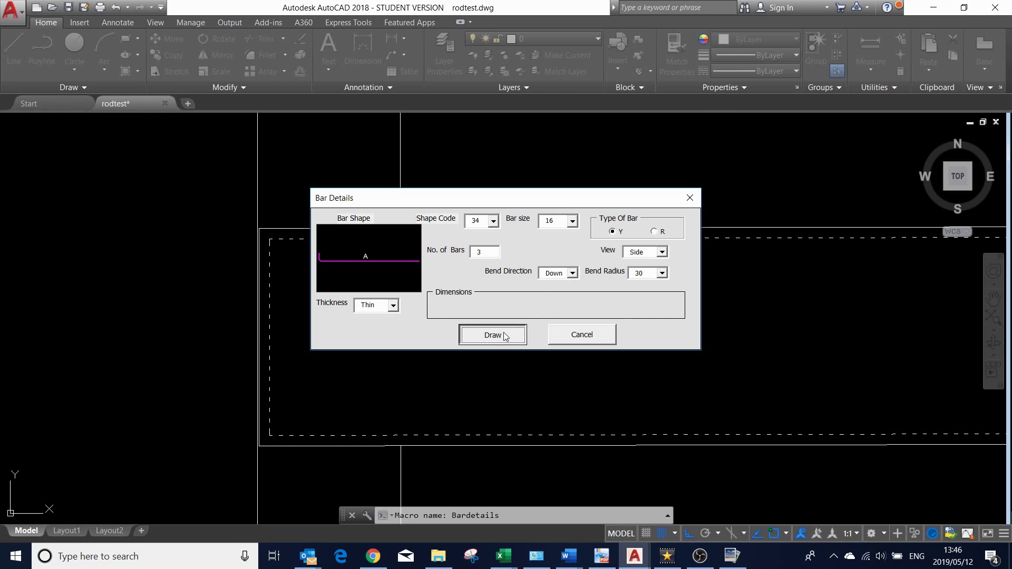
# Place the bar along the beam top, ending at the beam's left end
pyautogui.scroll(5, 696, 271)
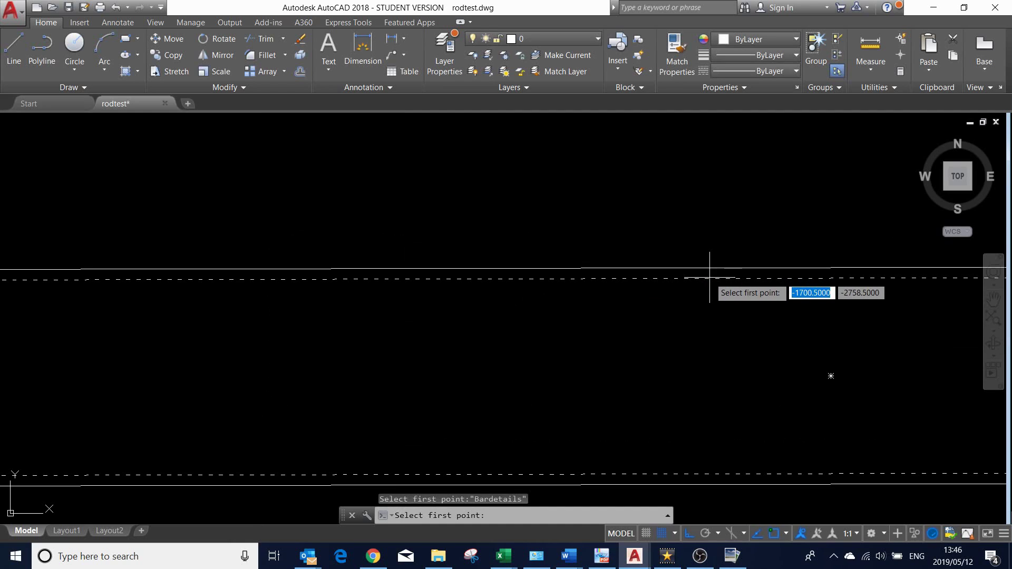
pyautogui.click(710, 277)
pyautogui.scroll(-4, 588, 282)
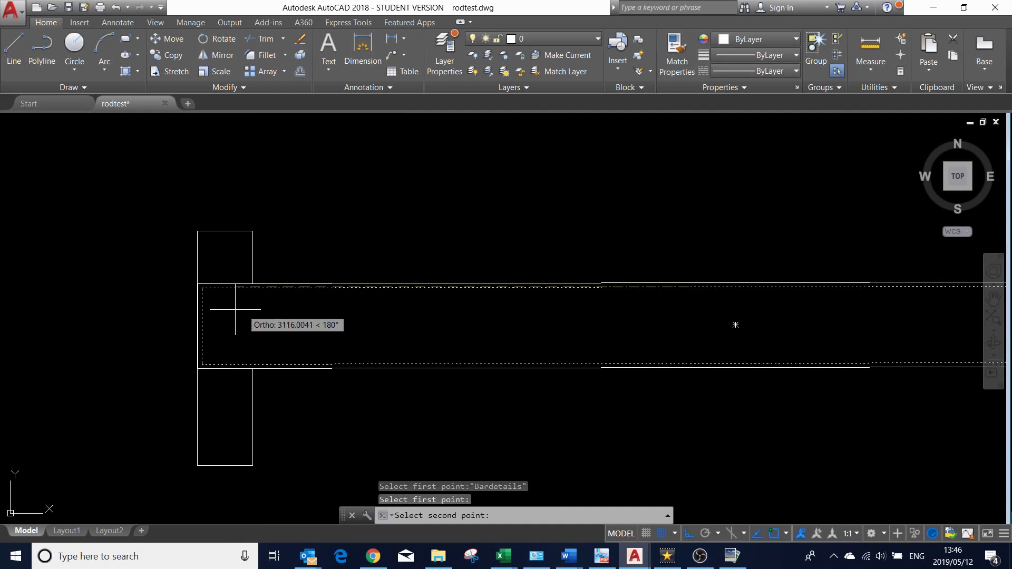
pyautogui.scroll(4, 209, 287)
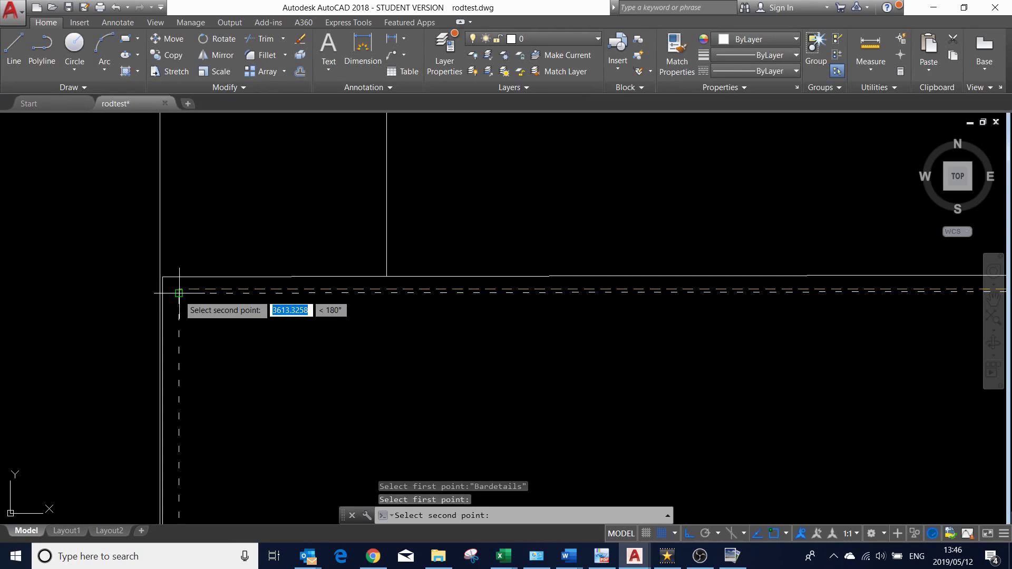
pyautogui.click(179, 294)
pyautogui.scroll(-4, 179, 294)
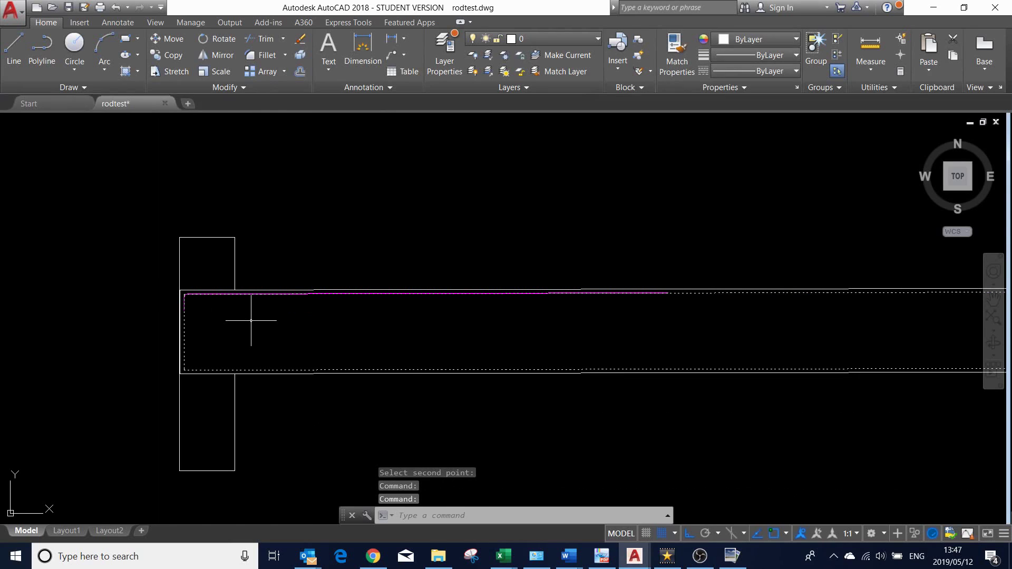
pyautogui.write('BD')
# Set up a second shape code 34, size 16 bar with a bend direction, and start drawing it
pyautogui.press('Return')
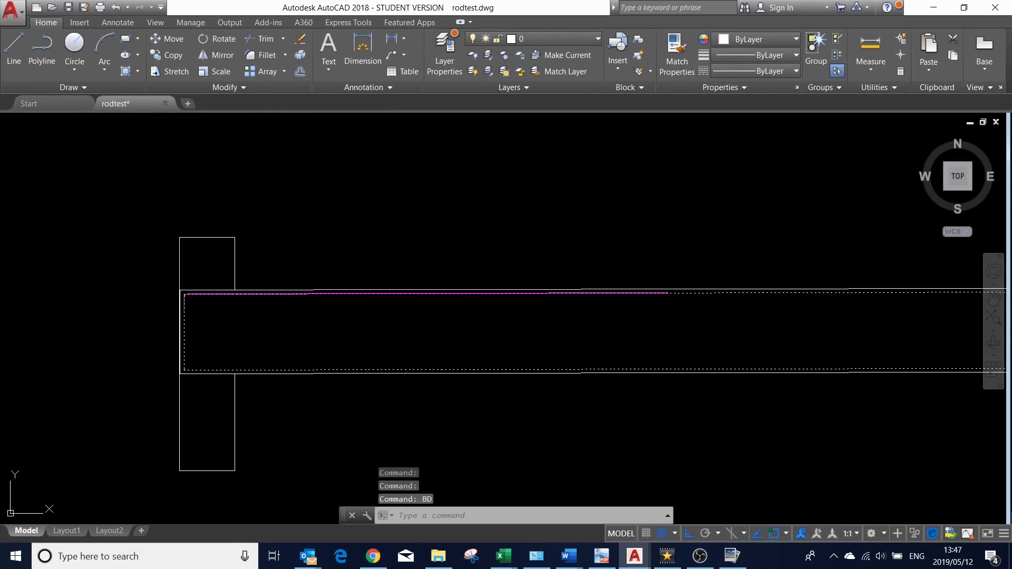
pyautogui.click(493, 222)
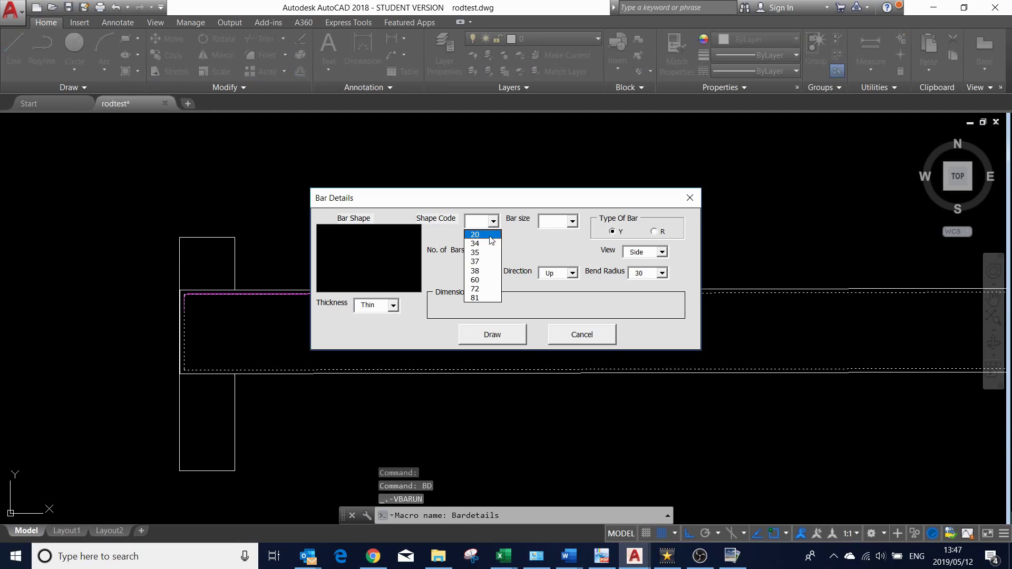
pyautogui.click(486, 244)
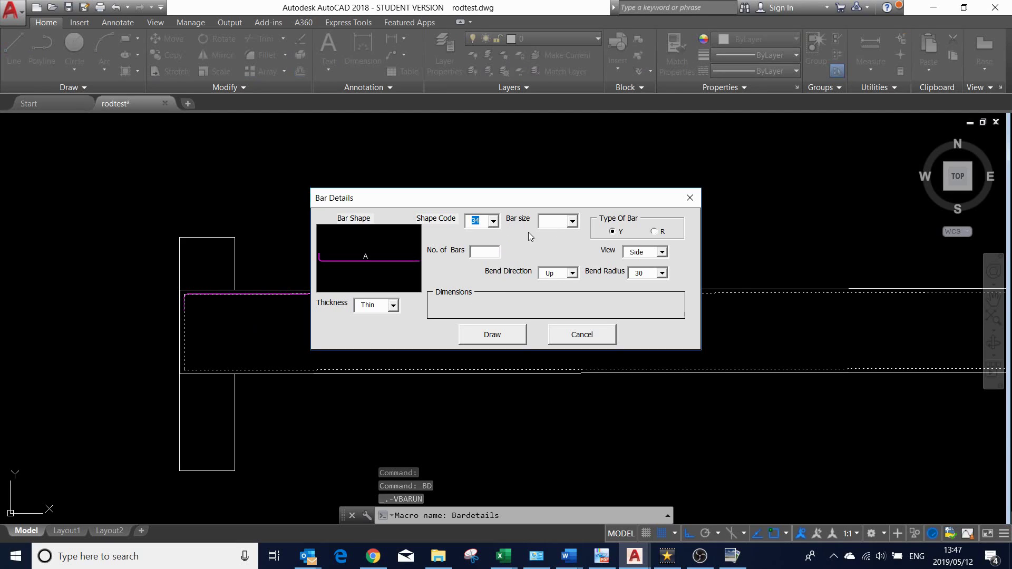
pyautogui.click(573, 221)
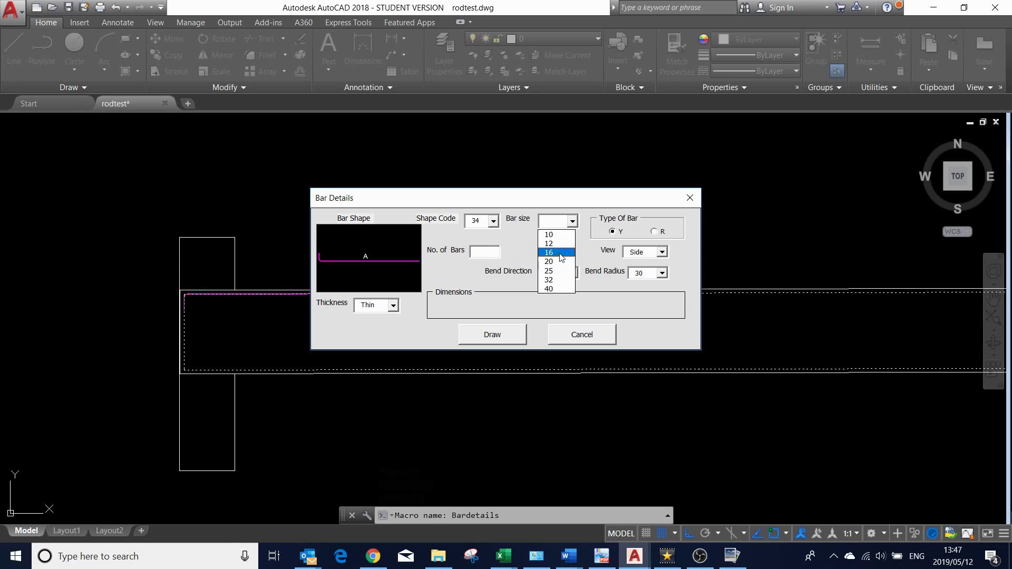
pyautogui.click(562, 253)
pyautogui.write('3')
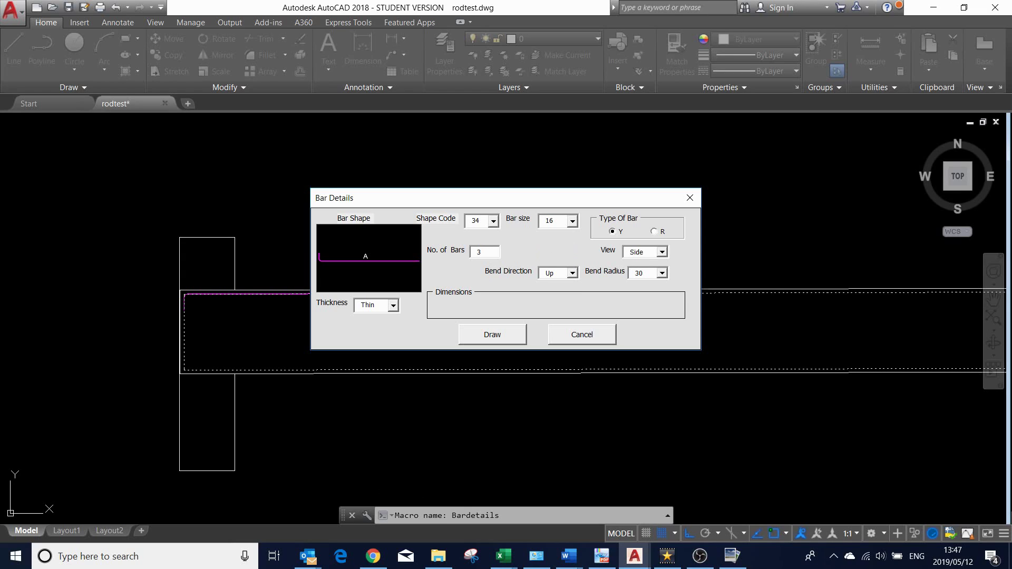
pyautogui.click(573, 273)
pyautogui.click(516, 334)
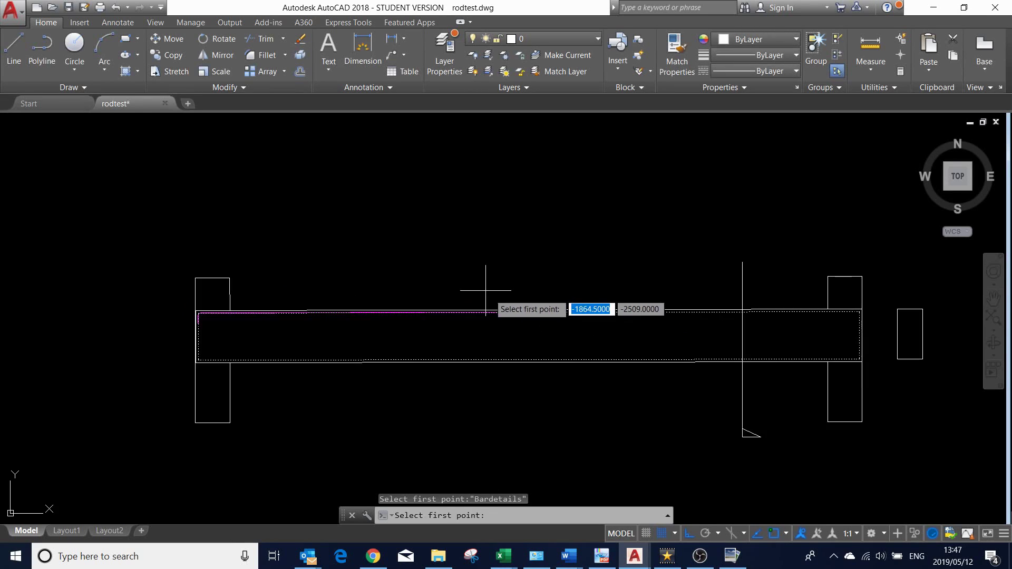
# Place the bar along the beam top, ending at the beam's right corner
pyautogui.scroll(2, 485, 291)
pyautogui.scroll(2, 490, 311)
pyautogui.scroll(2, 406, 263)
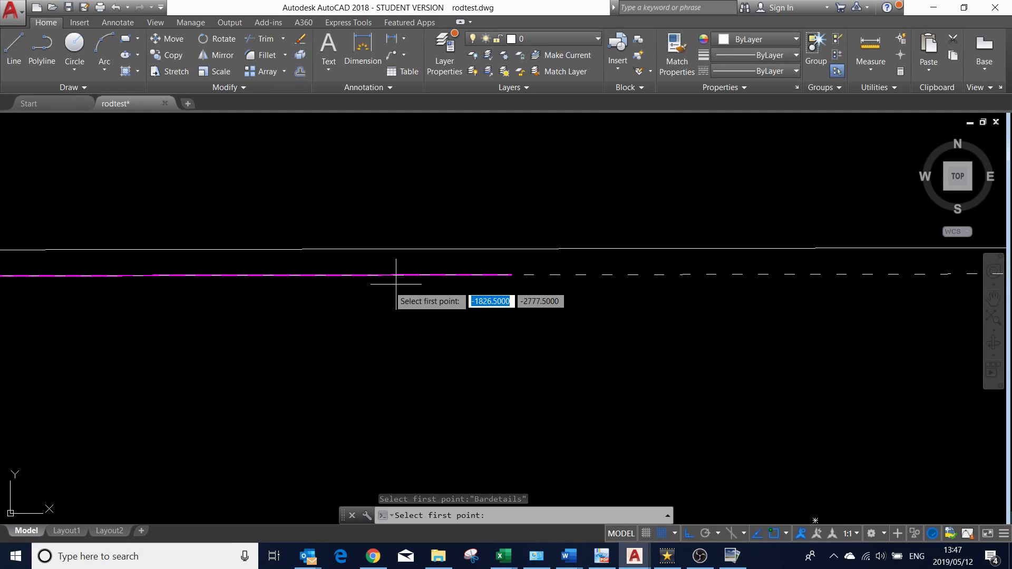
pyautogui.click(319, 291)
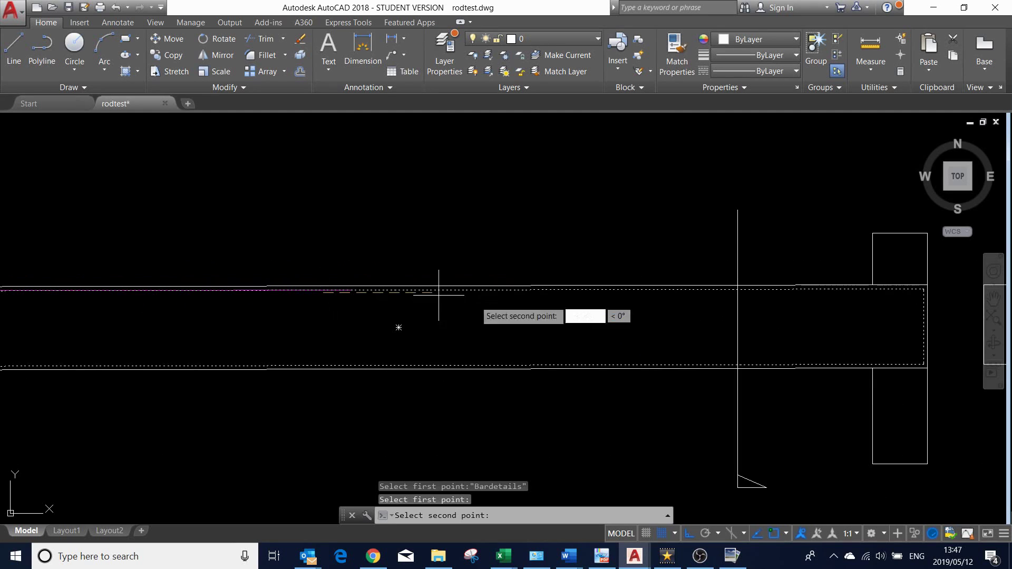
pyautogui.scroll(2, 925, 298)
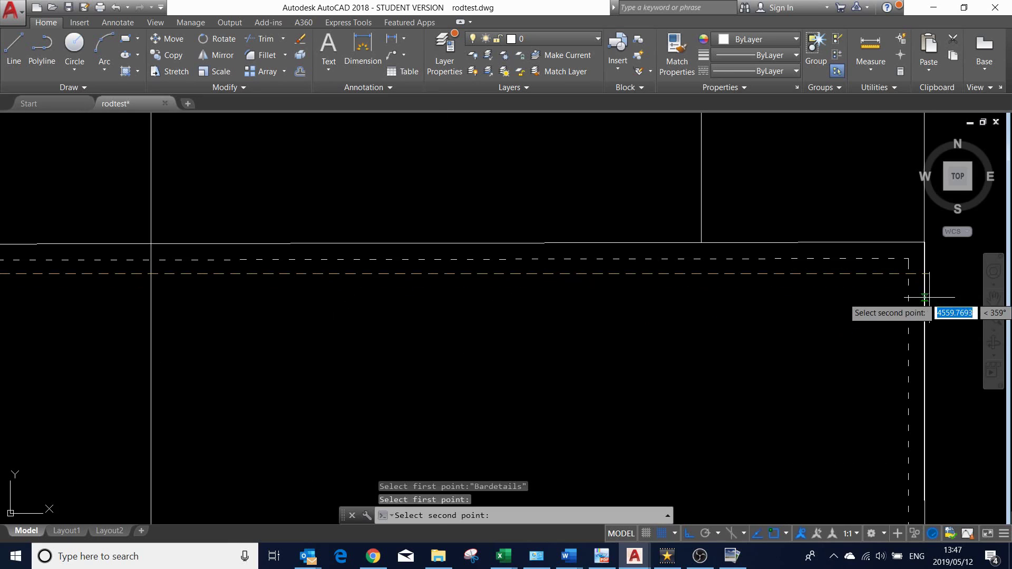
pyautogui.scroll(3, 924, 292)
pyautogui.click(878, 244)
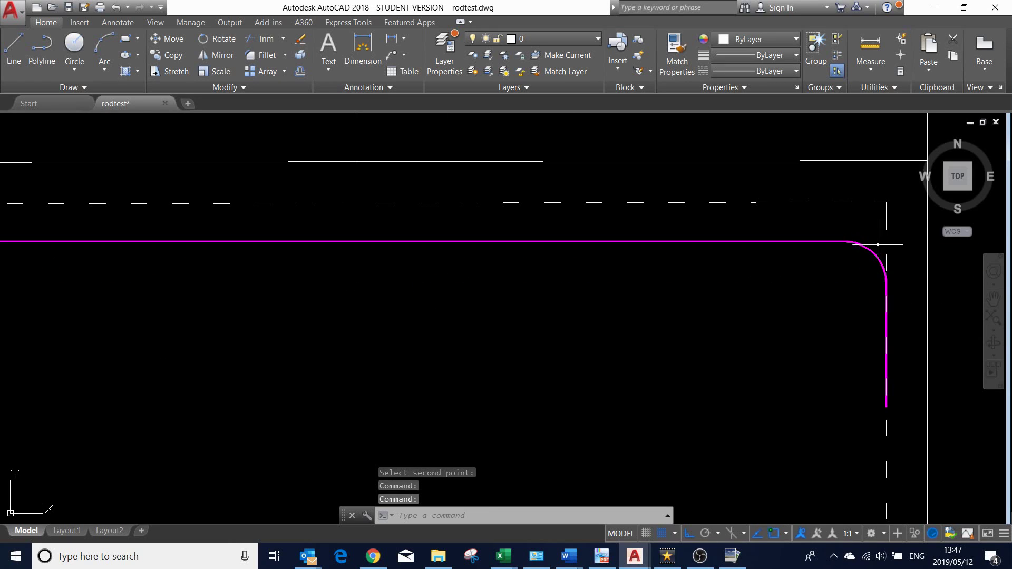
pyautogui.scroll(-3, 877, 244)
pyautogui.scroll(-2, 843, 274)
pyautogui.scroll(3, 632, 289)
pyautogui.scroll(-1, 422, 270)
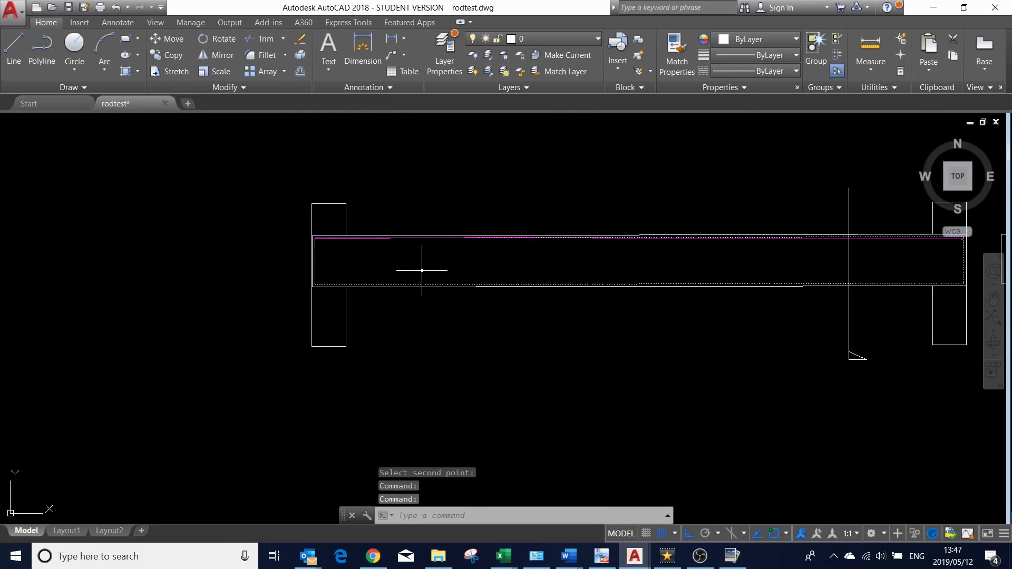
# Set up a shape code 34, size 20 bar with BD and start drawing it
pyautogui.write('bd')
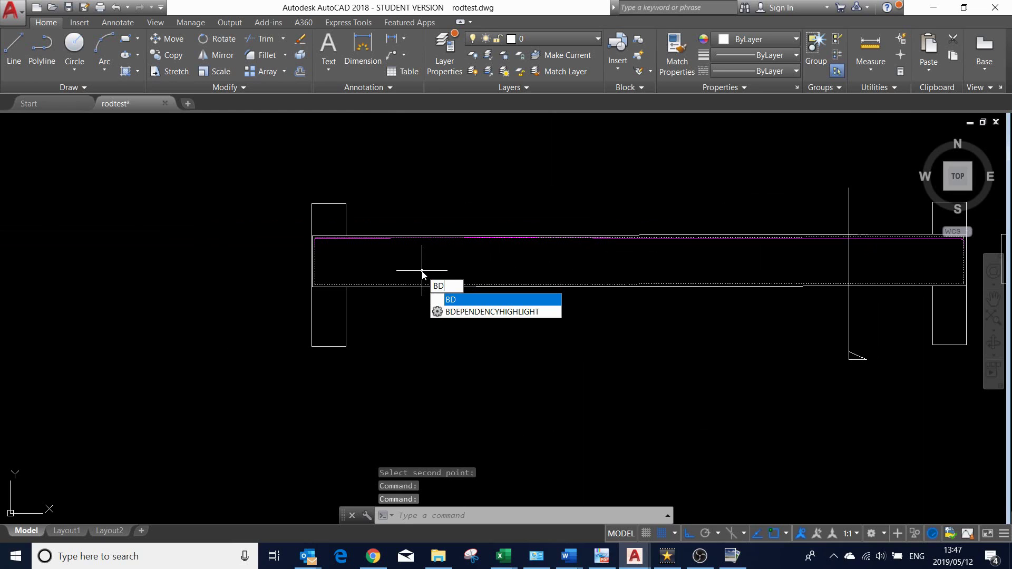
pyautogui.press('Return')
pyautogui.click(493, 221)
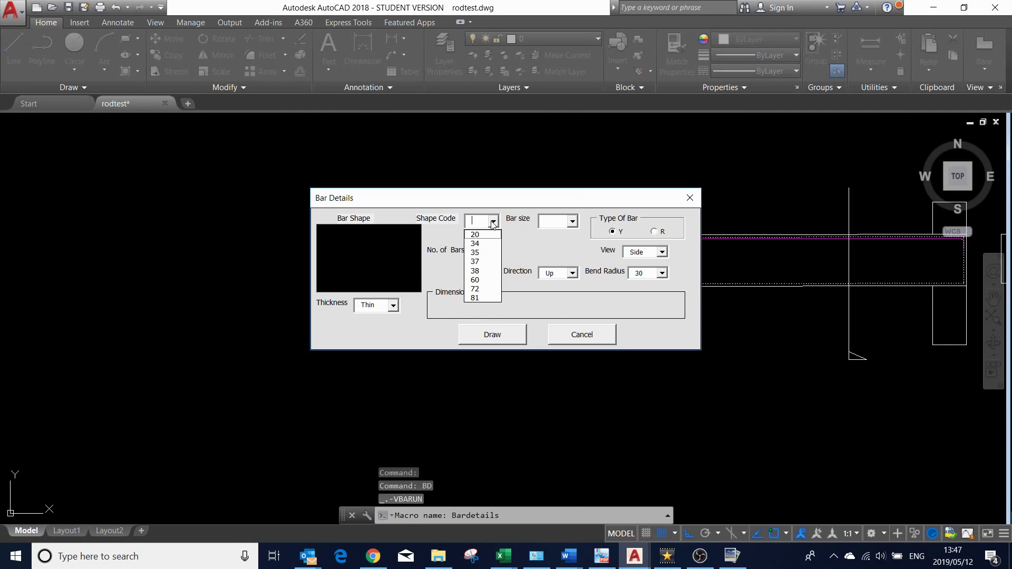
pyautogui.click(488, 244)
pyautogui.click(573, 221)
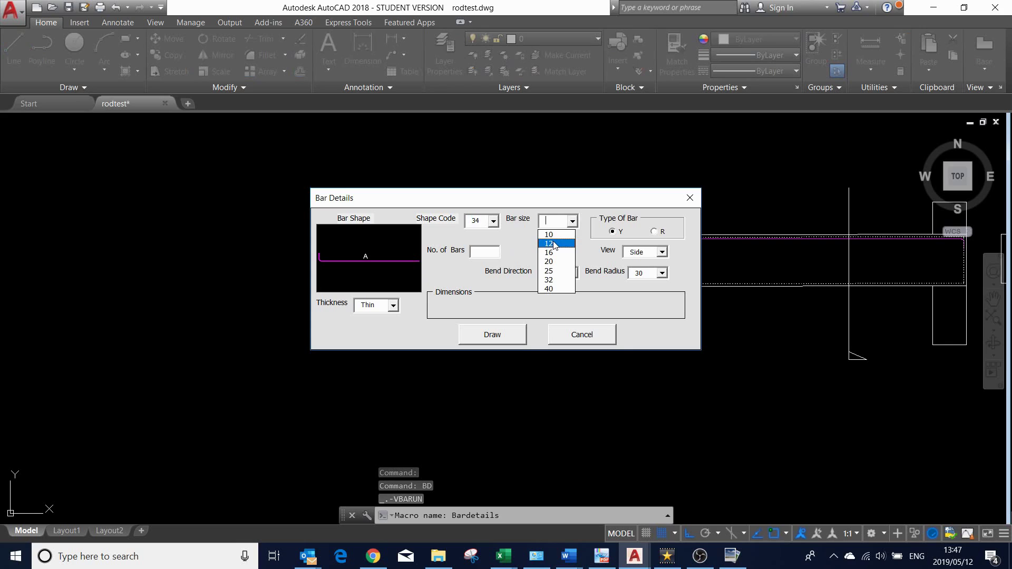
pyautogui.click(551, 263)
pyautogui.write('3')
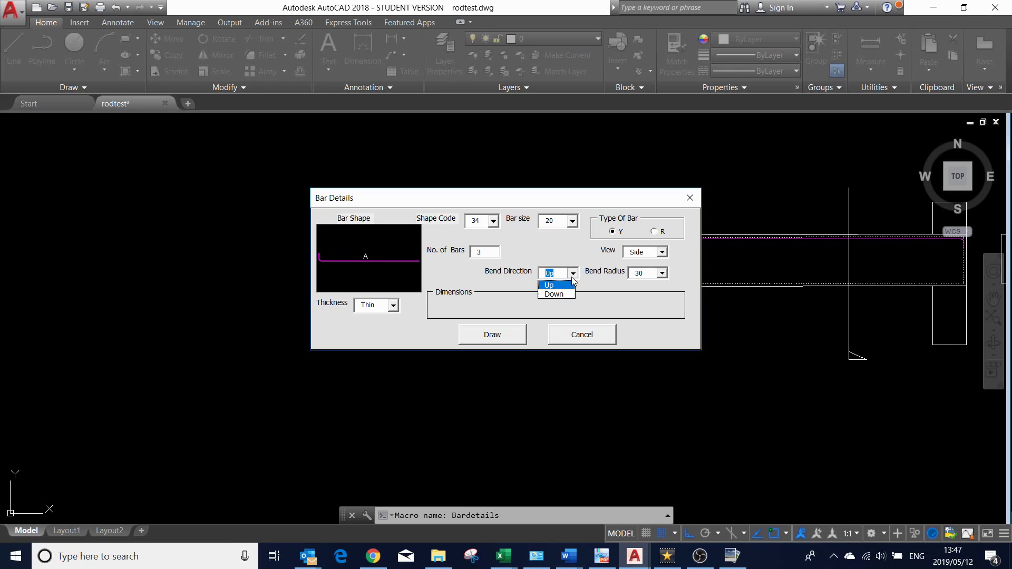
pyautogui.click(501, 334)
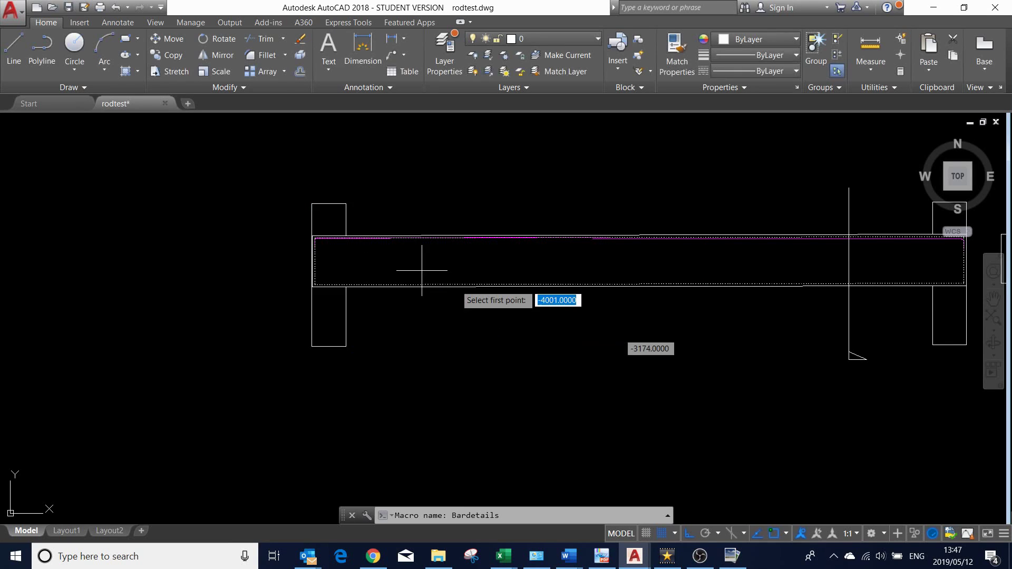
# Place the bar along the beam bottom, ending at the beam's left end
pyautogui.scroll(-1, 500, 274)
pyautogui.scroll(-2, 527, 285)
pyautogui.scroll(5, 544, 287)
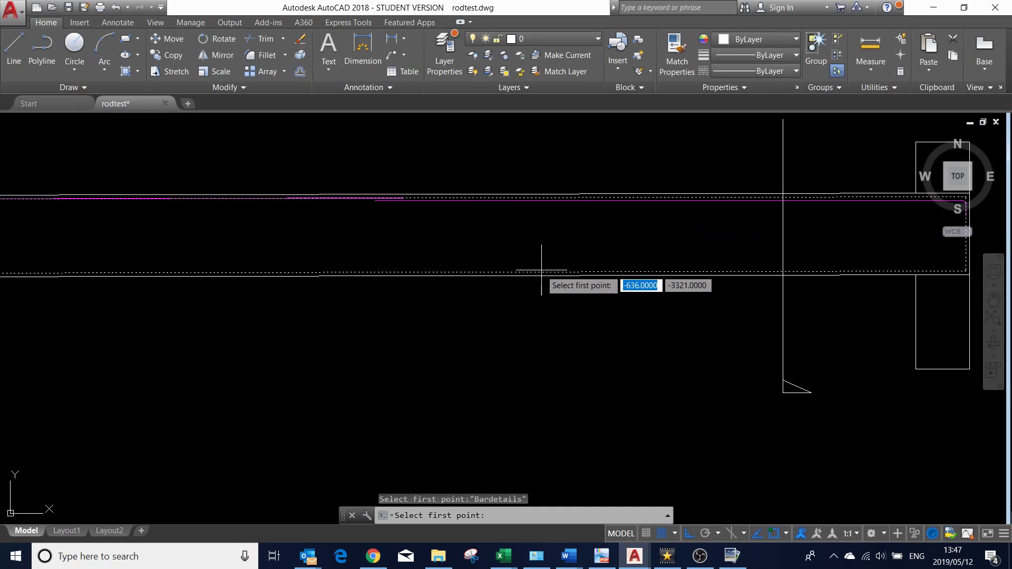
pyautogui.click(533, 267)
pyautogui.scroll(-4, 533, 272)
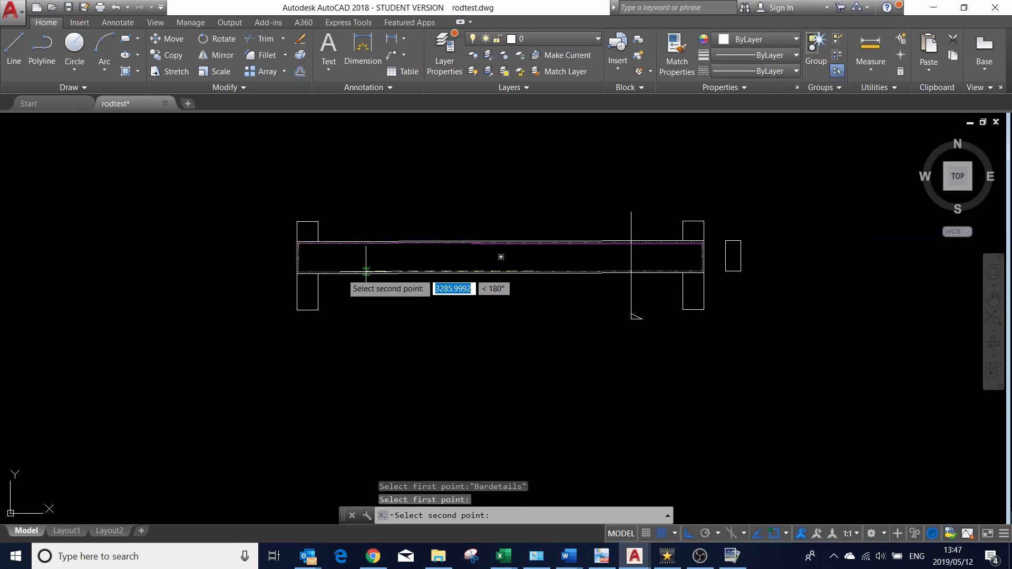
pyautogui.scroll(4, 309, 280)
pyautogui.scroll(1, 309, 279)
pyautogui.scroll(2, 301, 268)
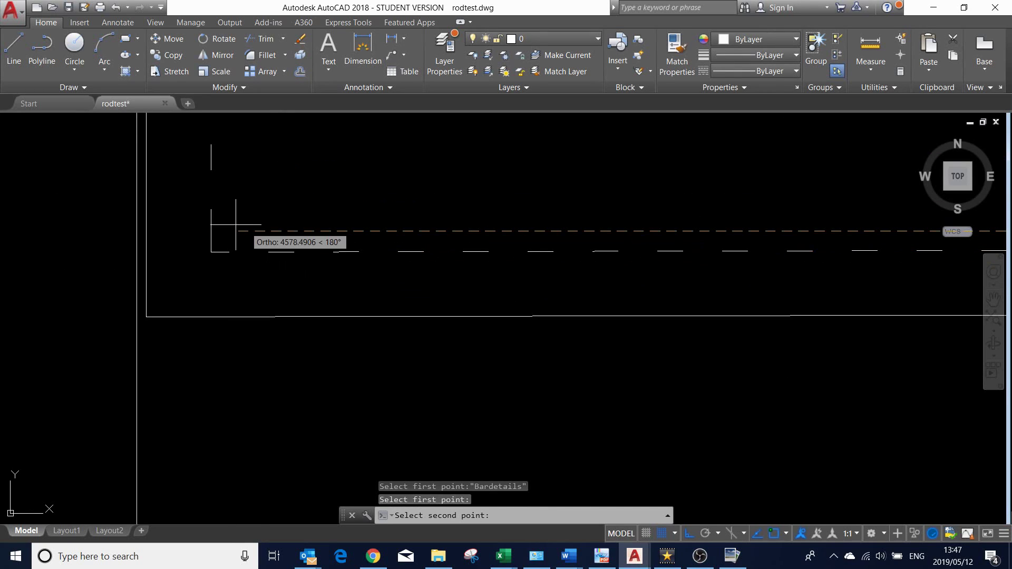
pyautogui.click(211, 231)
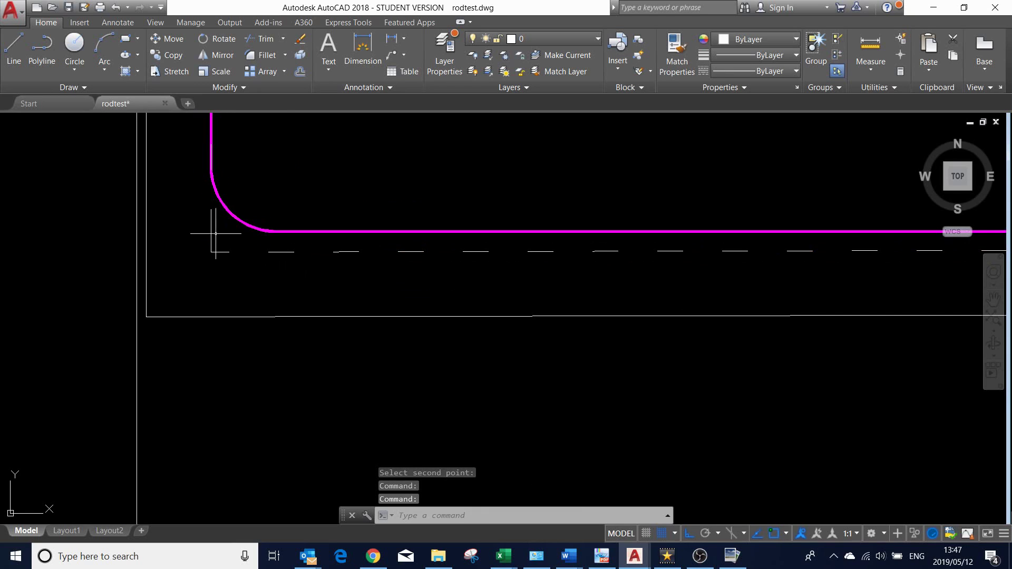
pyautogui.scroll(-3, 216, 229)
pyautogui.scroll(-3, 263, 226)
pyautogui.scroll(4, 485, 227)
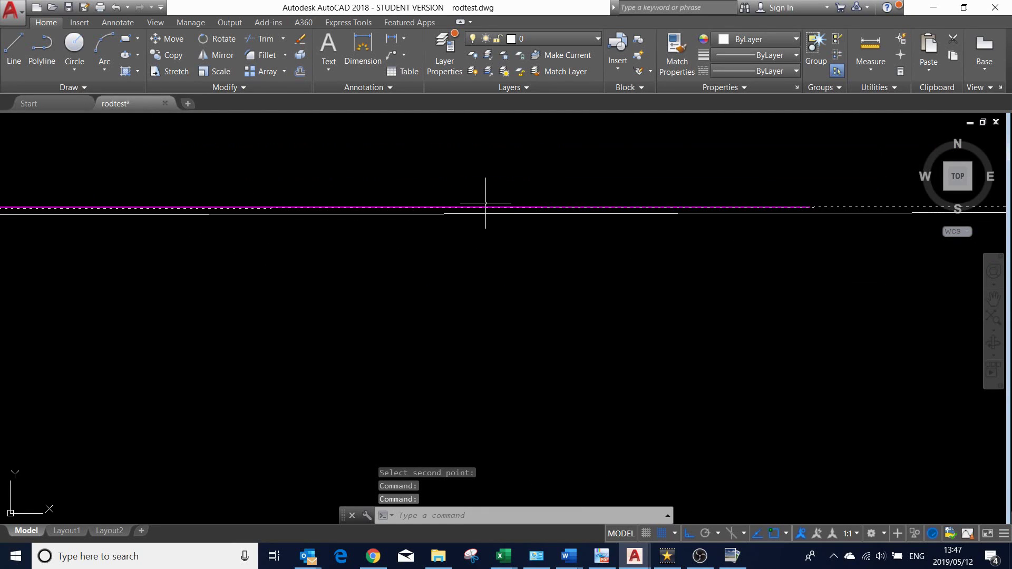
# Set up another shape code 34, size 20 bar with BD and start drawing it
pyautogui.write('BD')
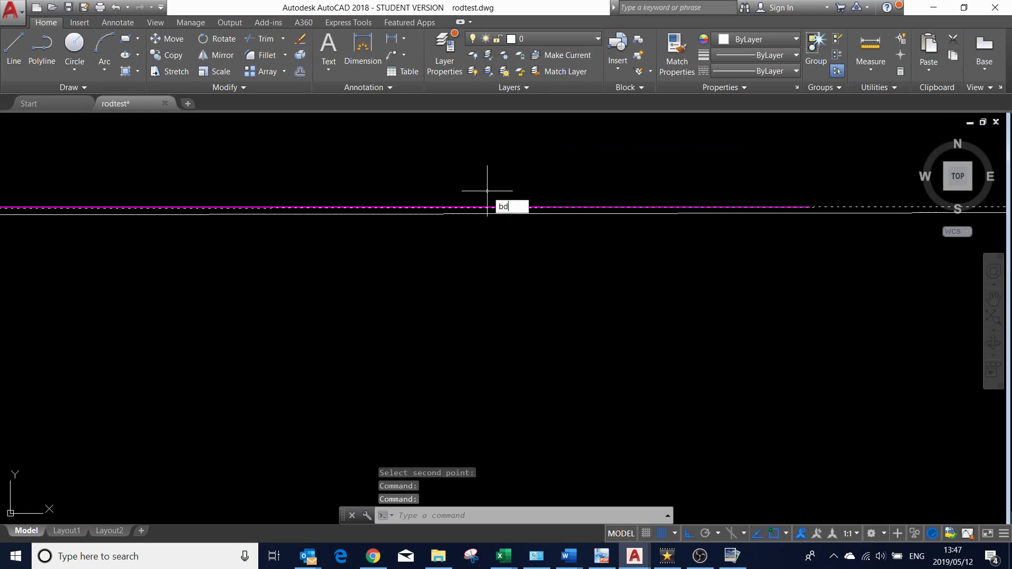
pyautogui.press('Return')
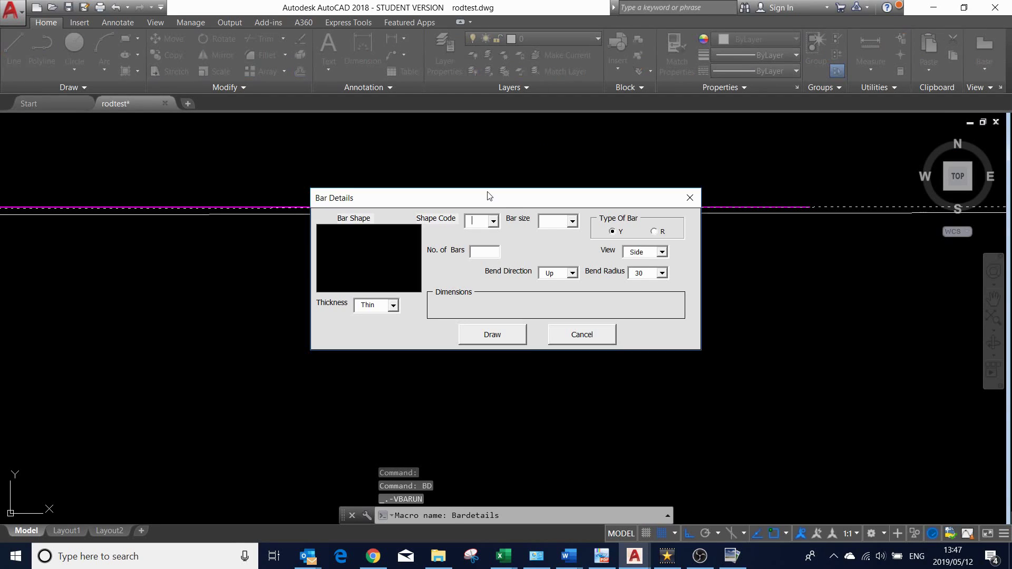
pyautogui.click(494, 222)
pyautogui.click(492, 244)
pyautogui.click(572, 221)
pyautogui.click(551, 262)
pyautogui.write('3')
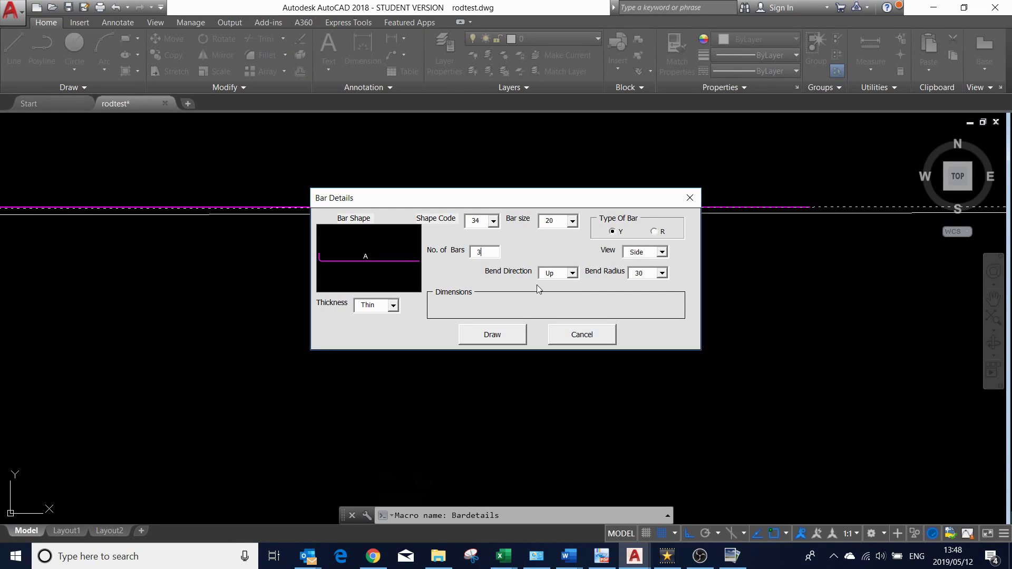
pyautogui.click(507, 338)
# Place the bar along the beam bottom, ending at the beam's right end
pyautogui.scroll(-2, 475, 253)
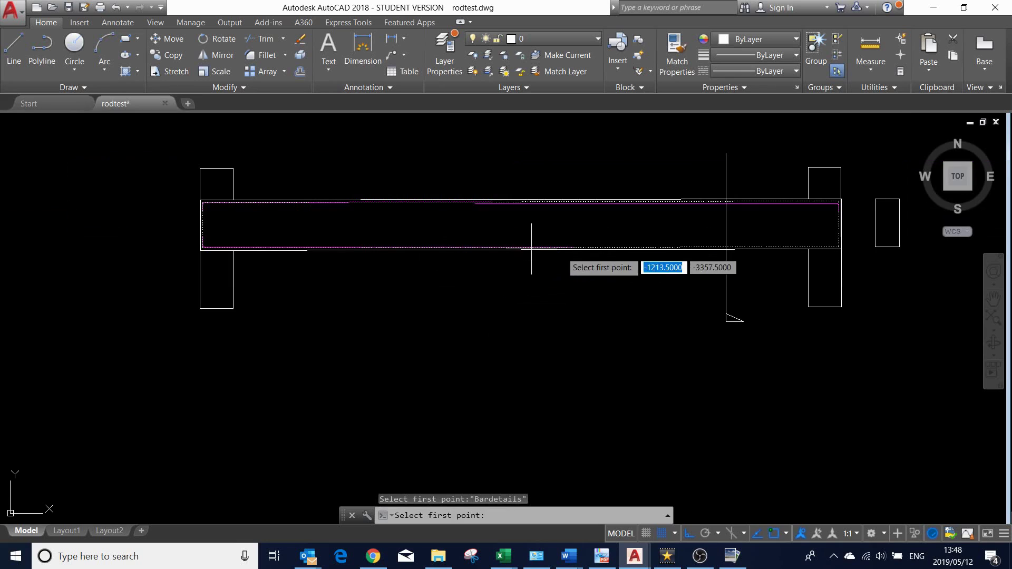
pyautogui.scroll(-2, 611, 242)
pyautogui.scroll(5, 437, 266)
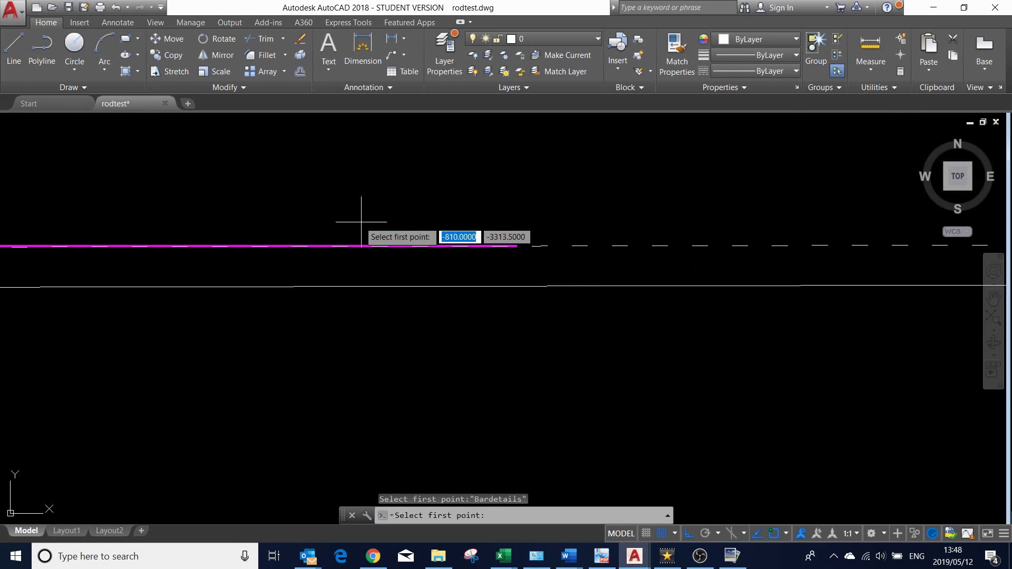
pyautogui.click(263, 220)
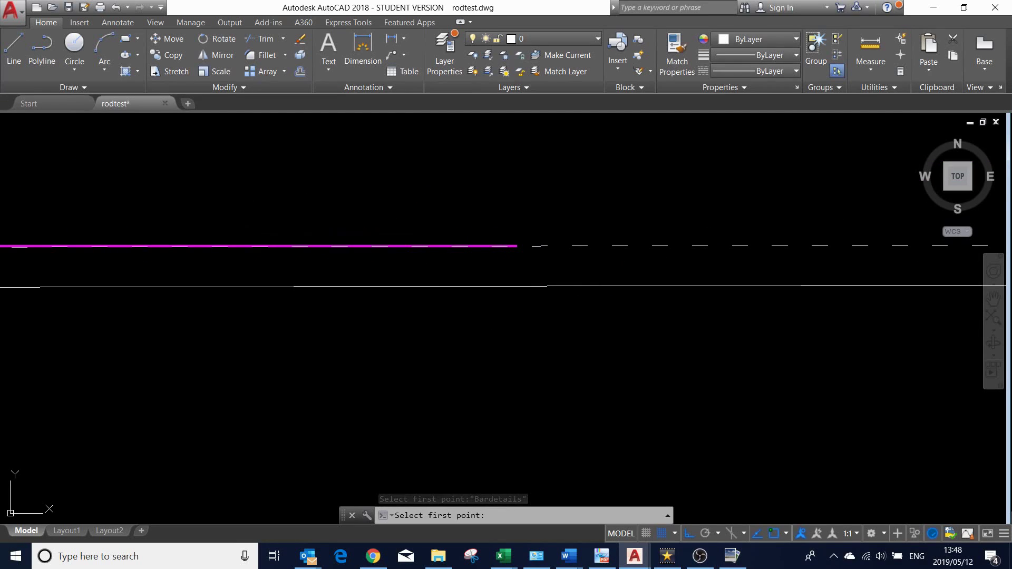
pyautogui.scroll(-2, 274, 219)
pyautogui.scroll(-2, 402, 220)
pyautogui.scroll(5, 304, 191)
pyautogui.scroll(-2, 388, 207)
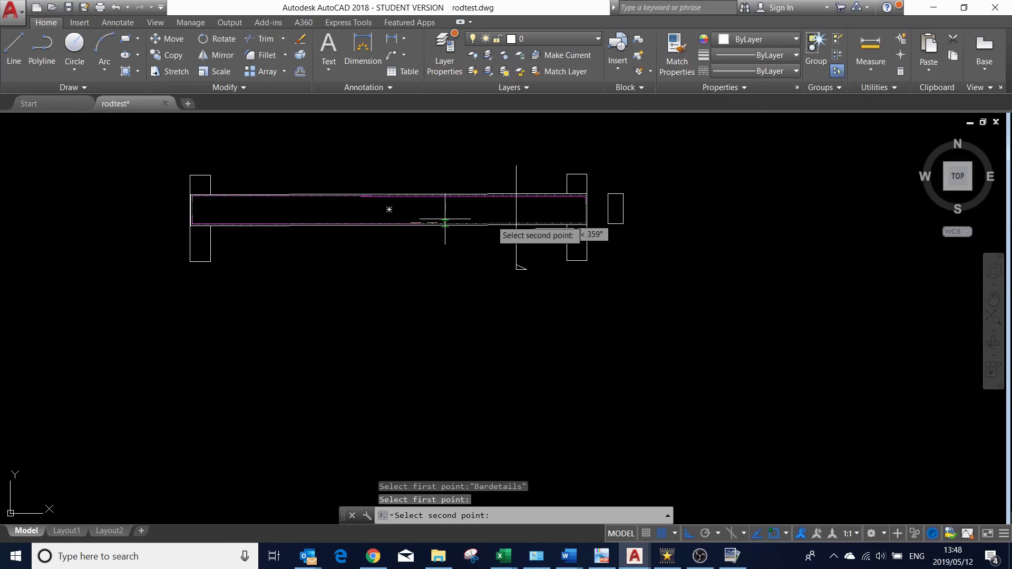
pyautogui.scroll(3, 586, 211)
pyautogui.scroll(2, 585, 215)
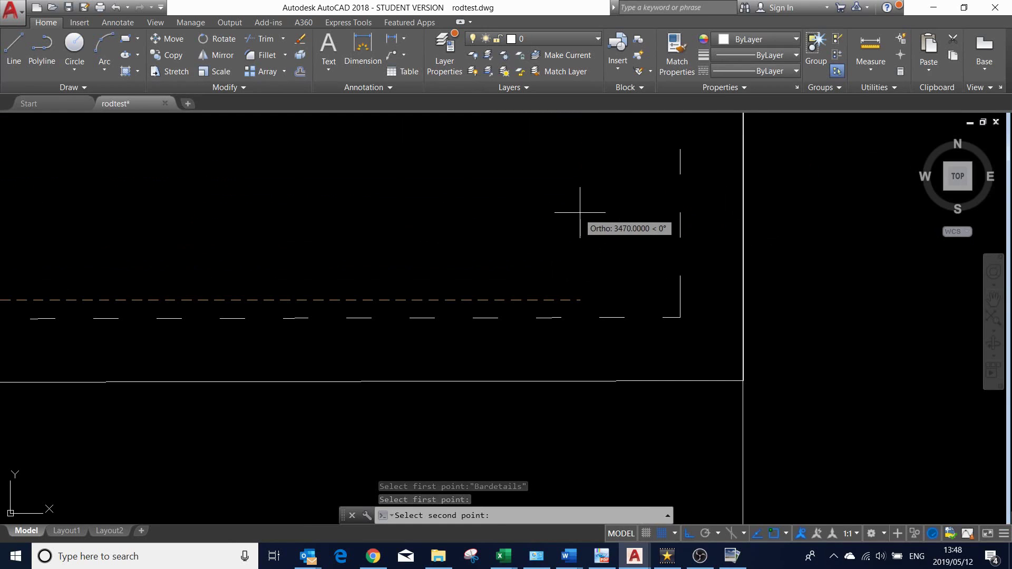
pyautogui.click(680, 299)
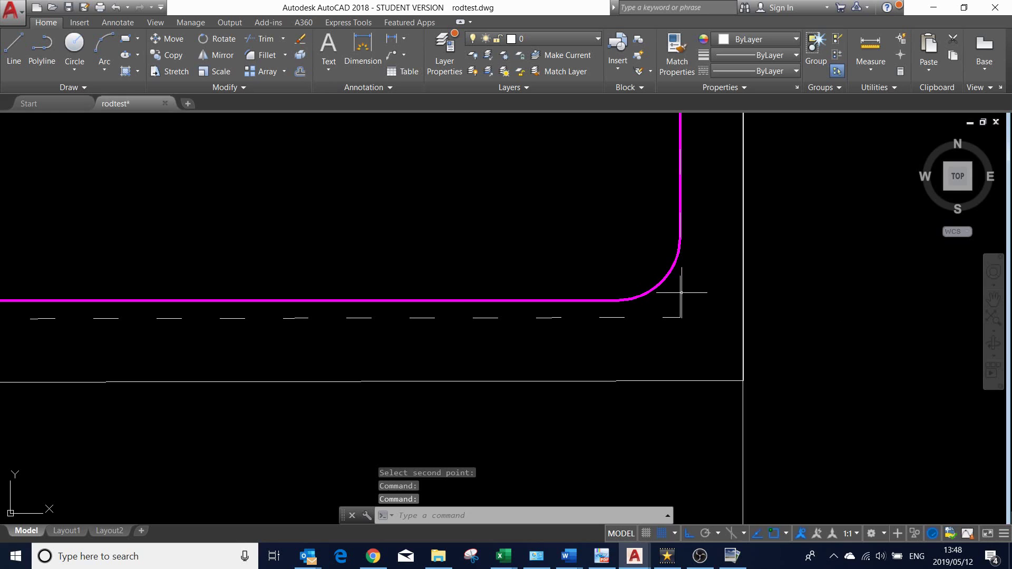
pyautogui.scroll(-2, 685, 287)
pyautogui.scroll(-3, 685, 287)
pyautogui.scroll(-2, 514, 274)
pyautogui.scroll(2, 369, 263)
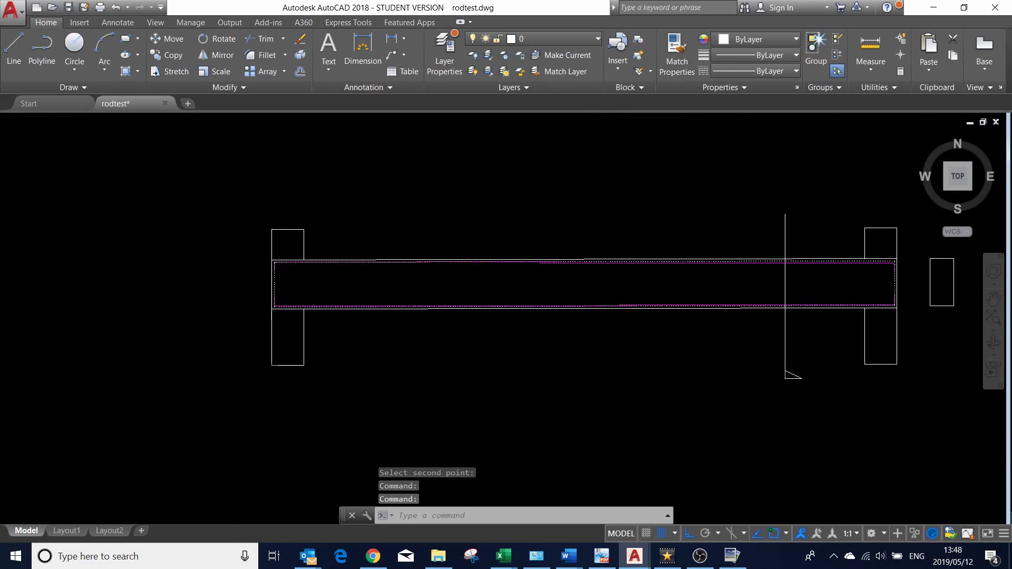
pyautogui.scroll(3, 241, 267)
# Set up a straight shape code 20, size 12 bar with BD and start drawing it
pyautogui.write('BD')
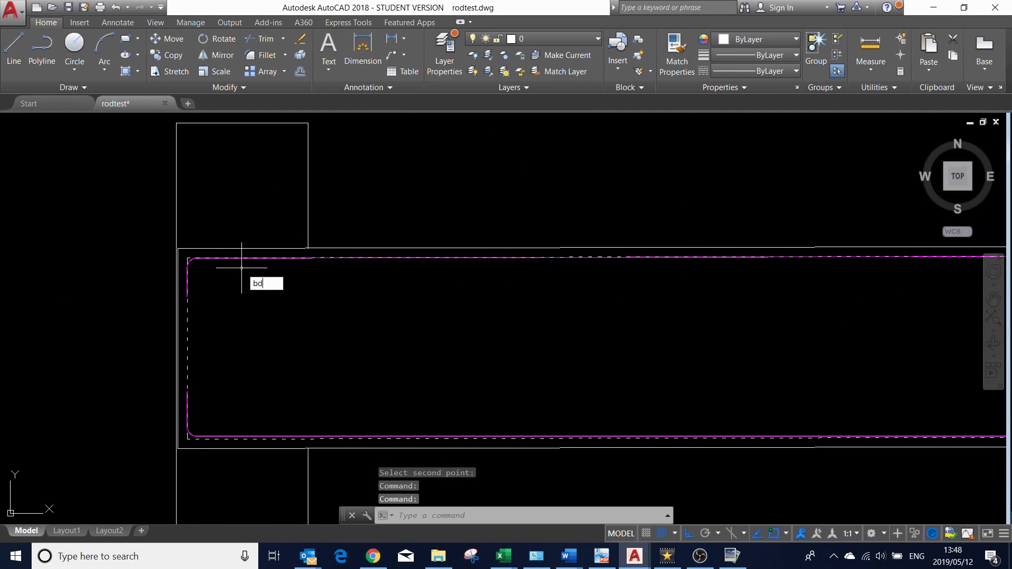
pyautogui.press('Return')
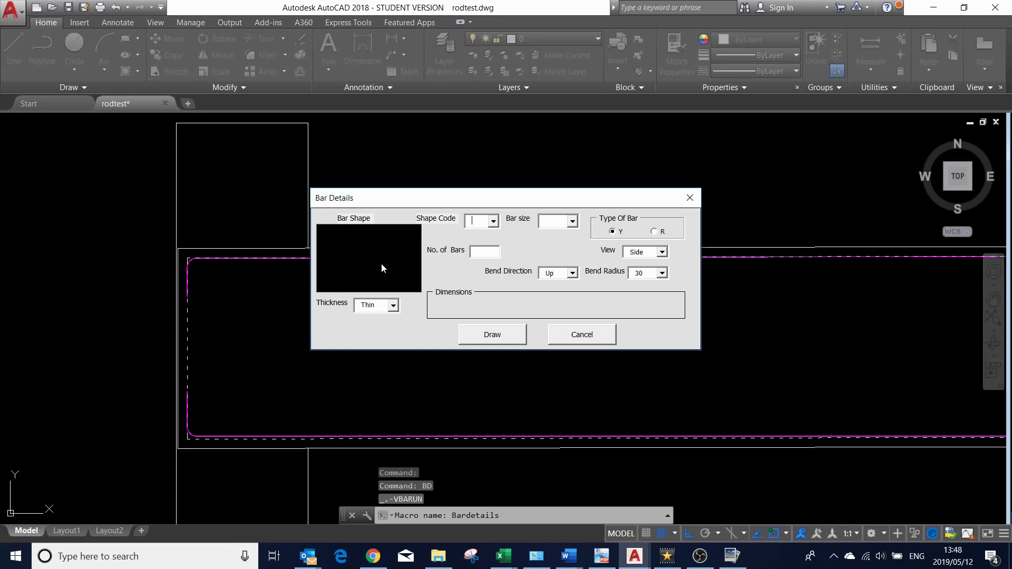
pyautogui.click(493, 222)
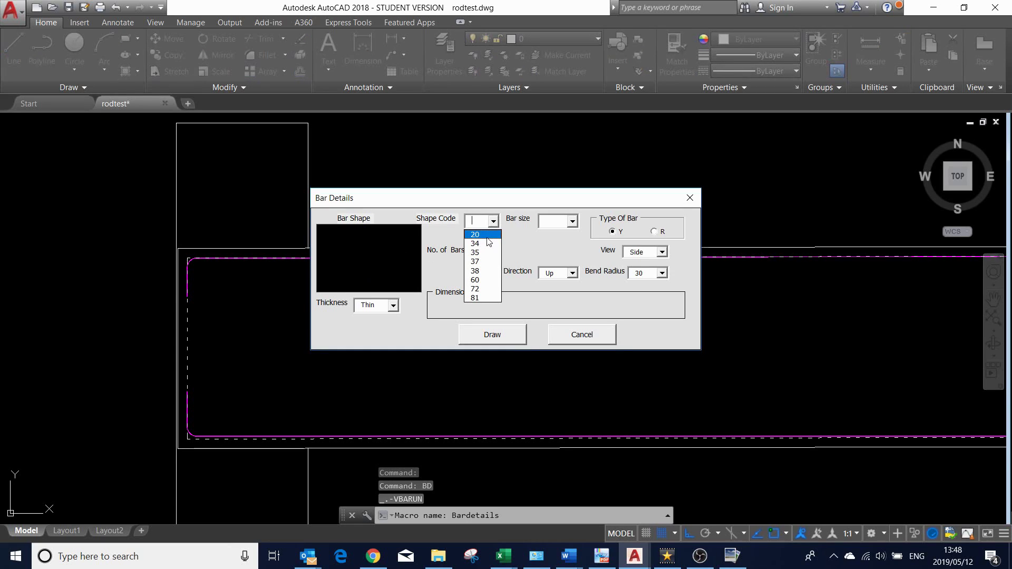
pyautogui.click(486, 235)
pyautogui.click(573, 221)
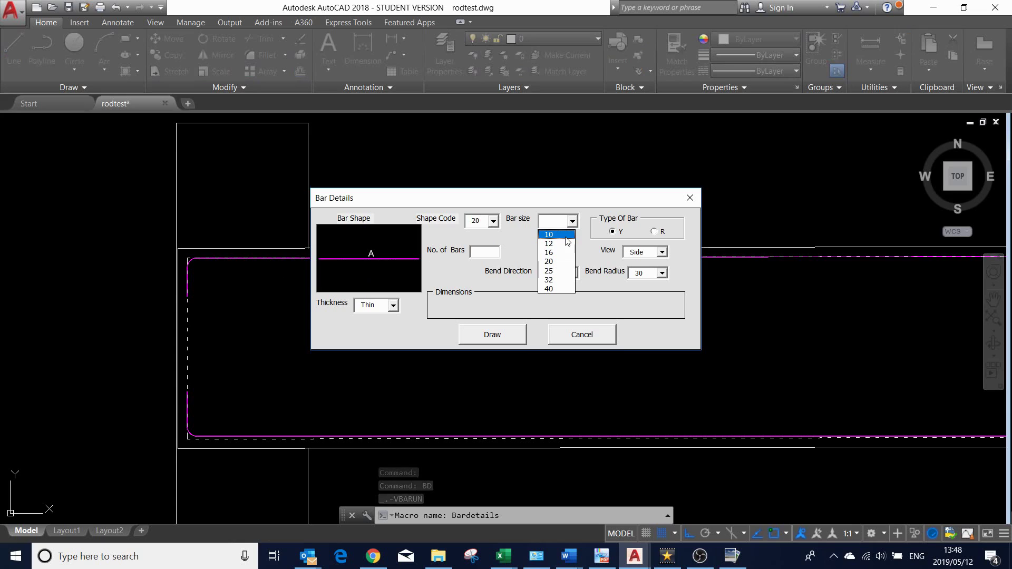
pyautogui.click(553, 240)
pyautogui.write('2')
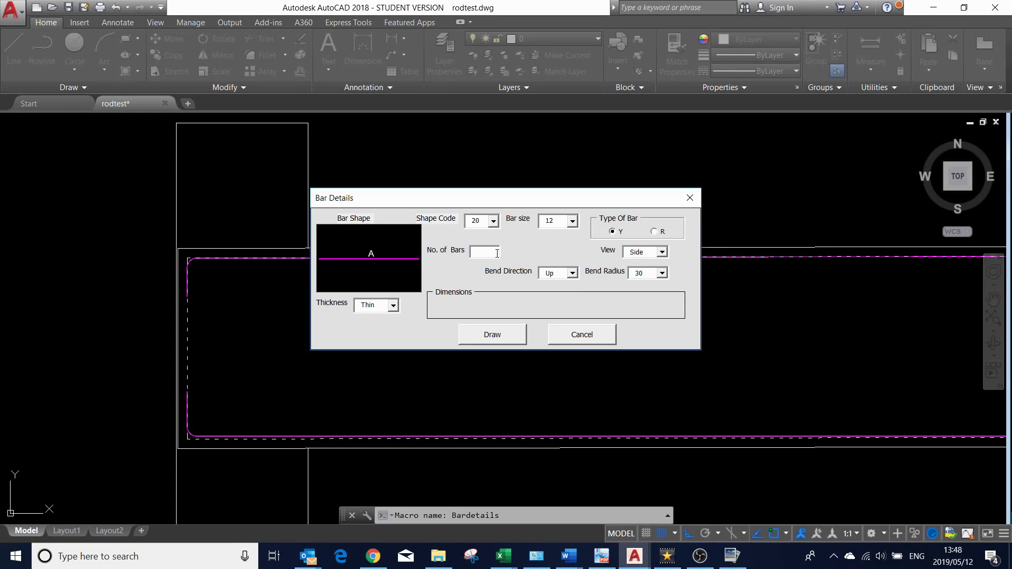
pyautogui.click(505, 334)
# Place the bar from the beam's left end to about mid-span
pyautogui.scroll(-2, 453, 338)
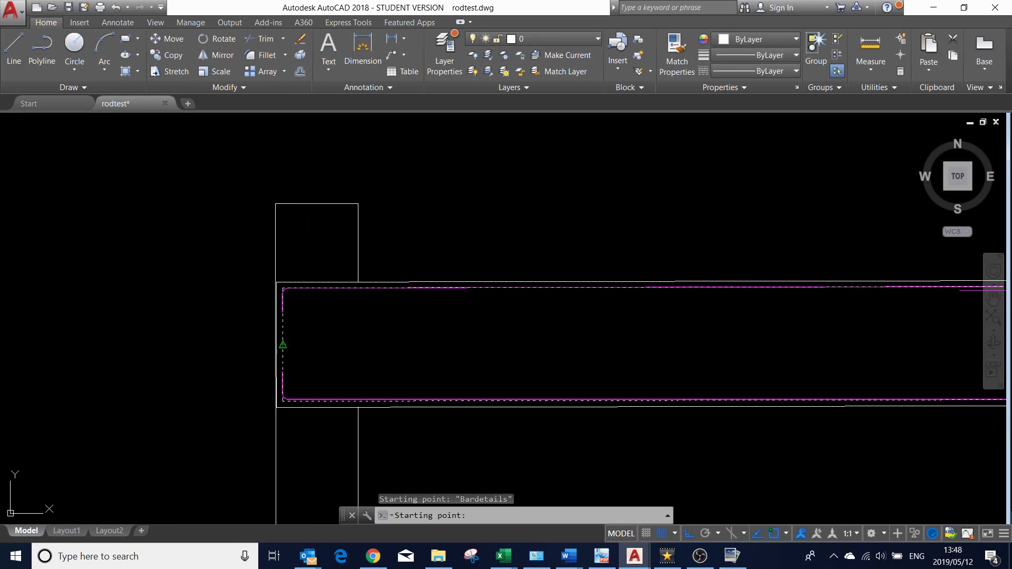
pyautogui.click(283, 345)
pyautogui.scroll(-2, 340, 322)
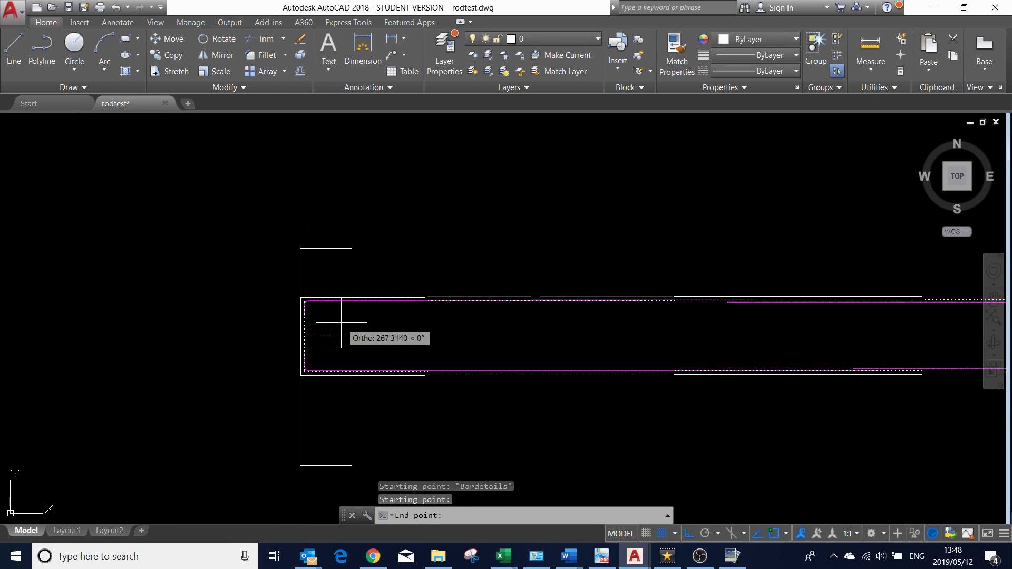
pyautogui.click(816, 331)
pyautogui.scroll(-3, 517, 309)
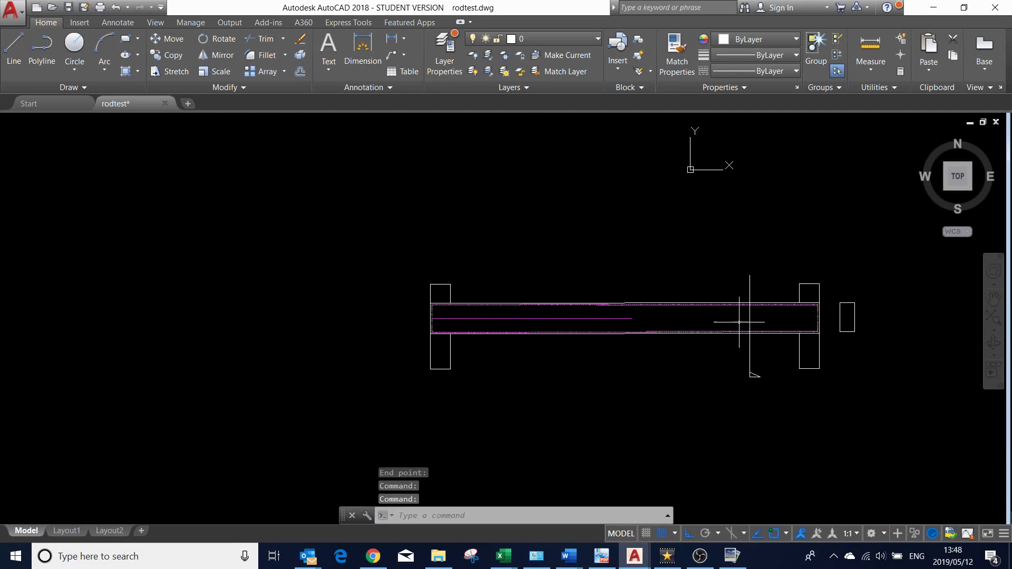
pyautogui.scroll(4, 732, 313)
pyautogui.scroll(-2, 663, 309)
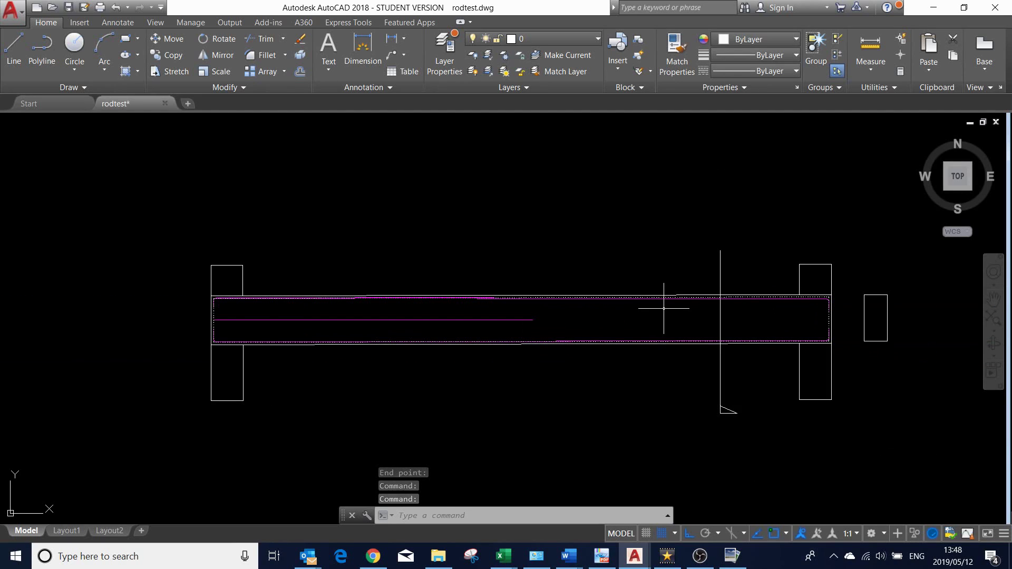
# Set up another straight shape code 20, size 12 bar with BD and start drawing it
pyautogui.write('BD')
pyautogui.press('Return')
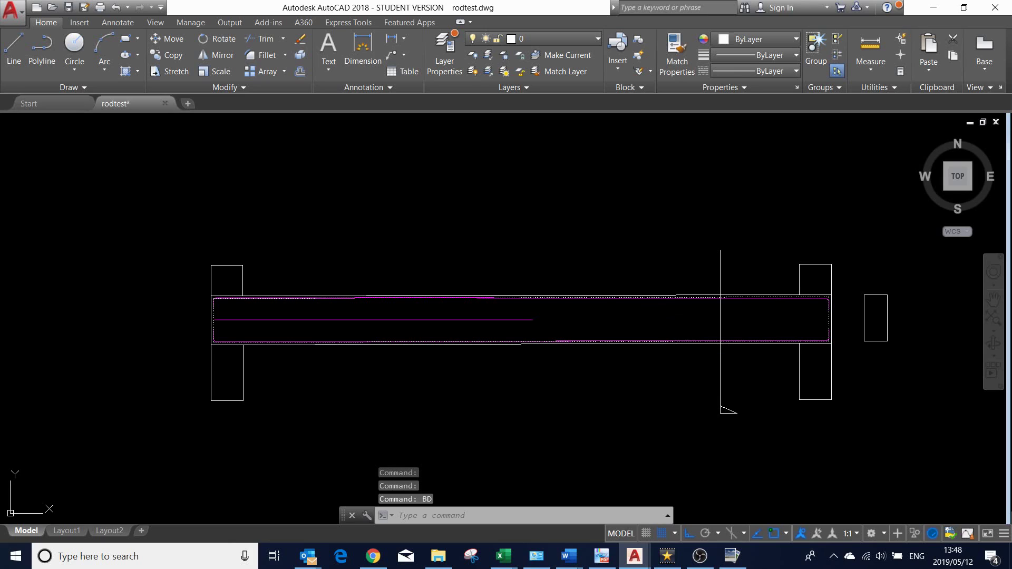
pyautogui.click(494, 221)
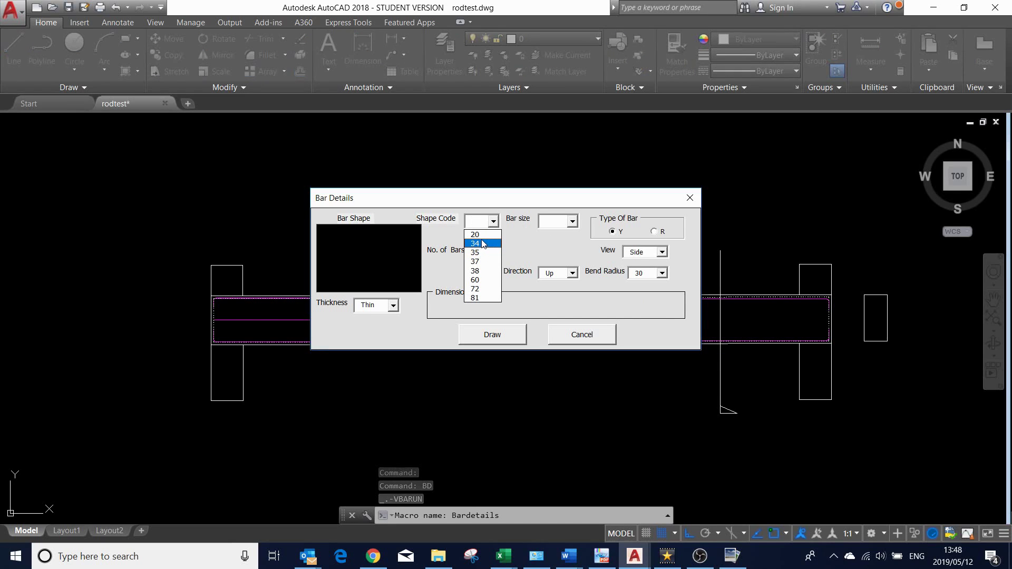
pyautogui.click(478, 234)
pyautogui.click(572, 220)
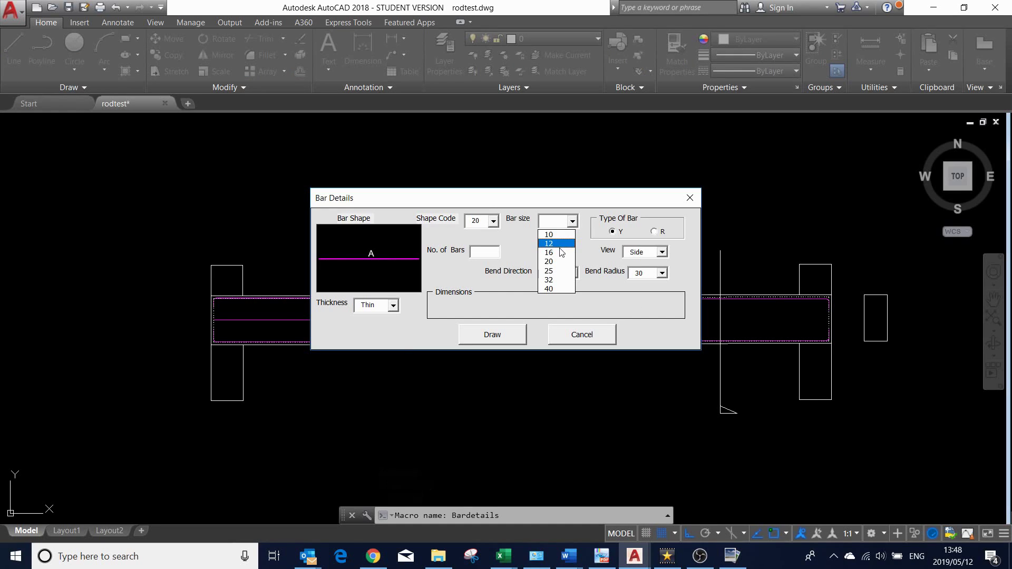
pyautogui.click(559, 244)
pyautogui.write('2')
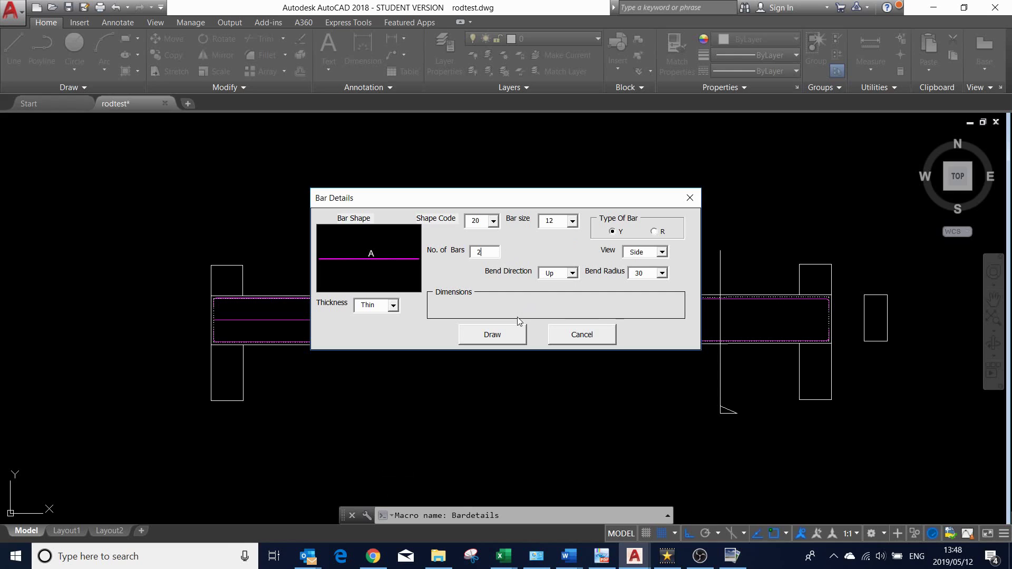
pyautogui.click(513, 334)
# Place the bar from about mid-span to the beam's right end
pyautogui.scroll(4, 637, 330)
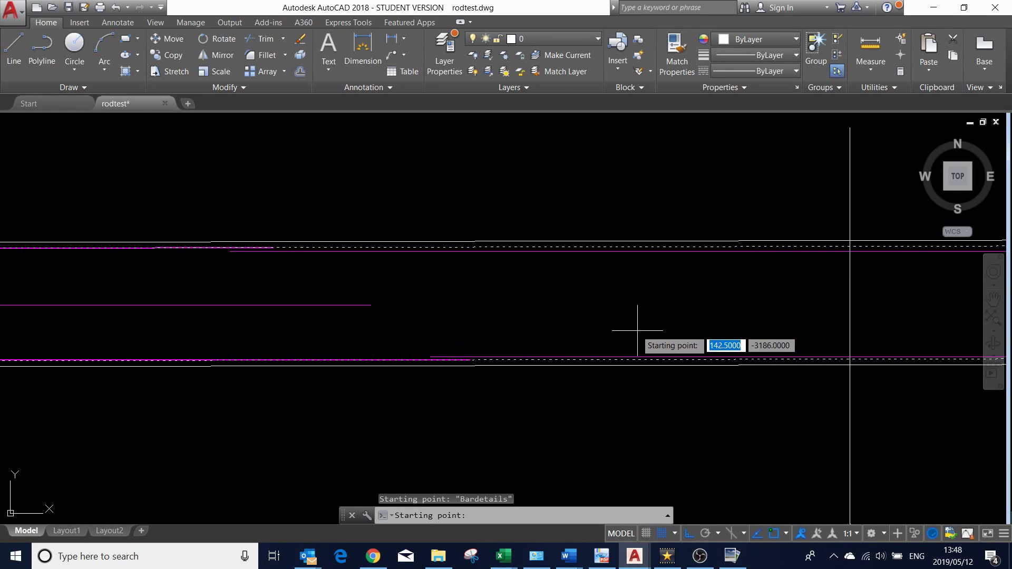
pyautogui.click(233, 316)
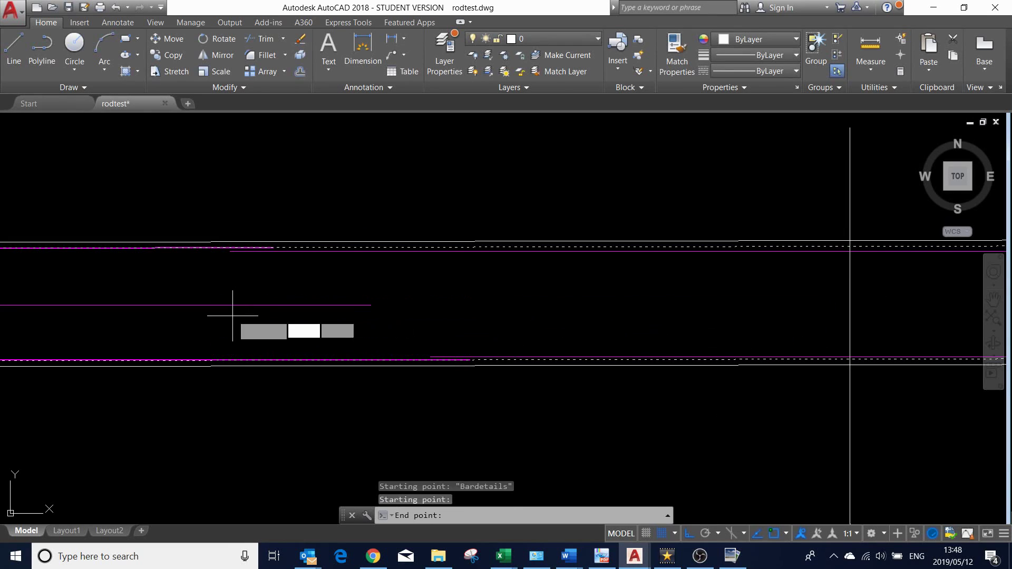
pyautogui.scroll(-5, 233, 315)
pyautogui.scroll(5, 451, 326)
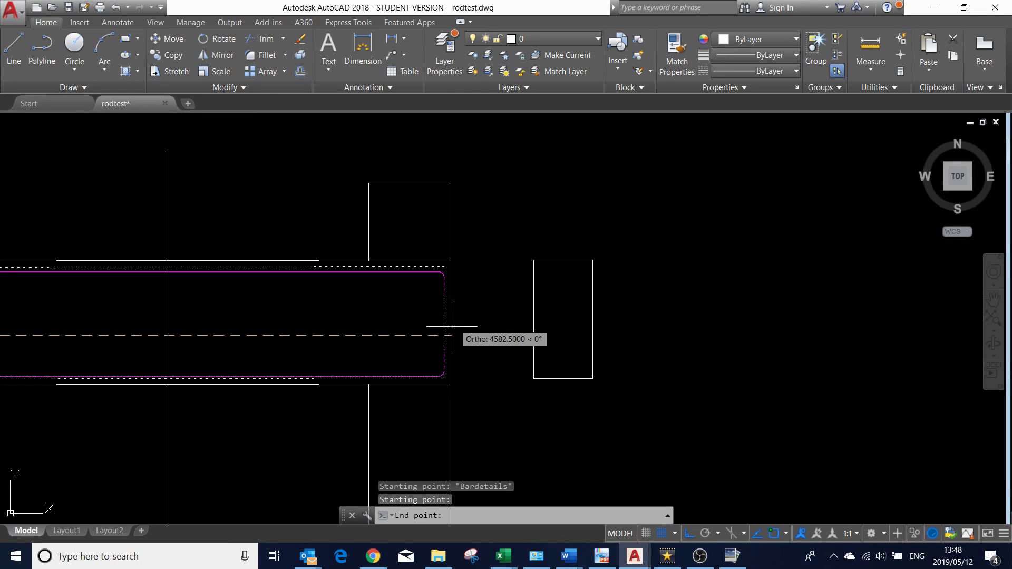
pyautogui.click(442, 336)
pyautogui.scroll(-3, 450, 334)
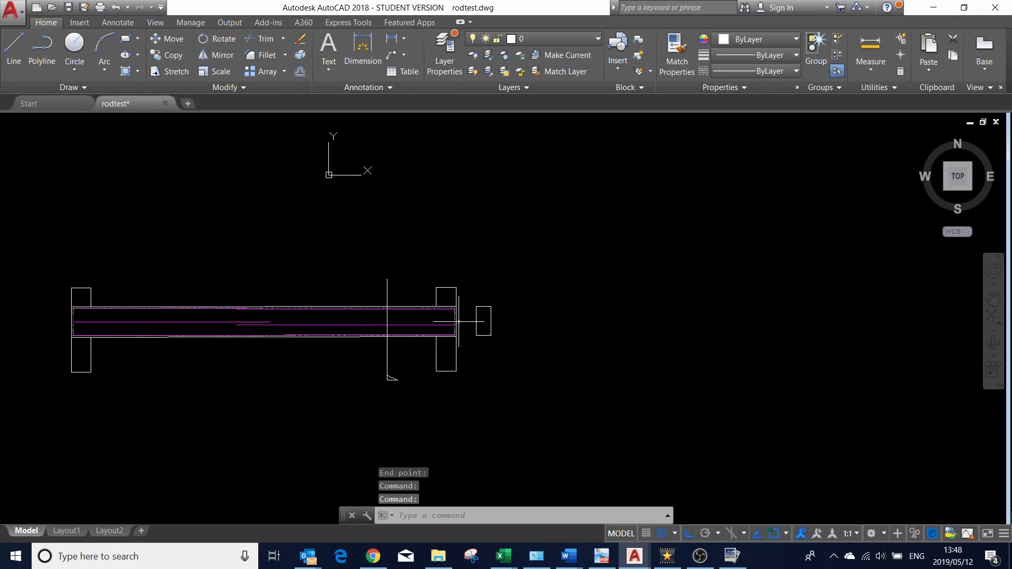
pyautogui.scroll(-4, 388, 316)
pyautogui.scroll(6, 384, 316)
pyautogui.scroll(6, 384, 292)
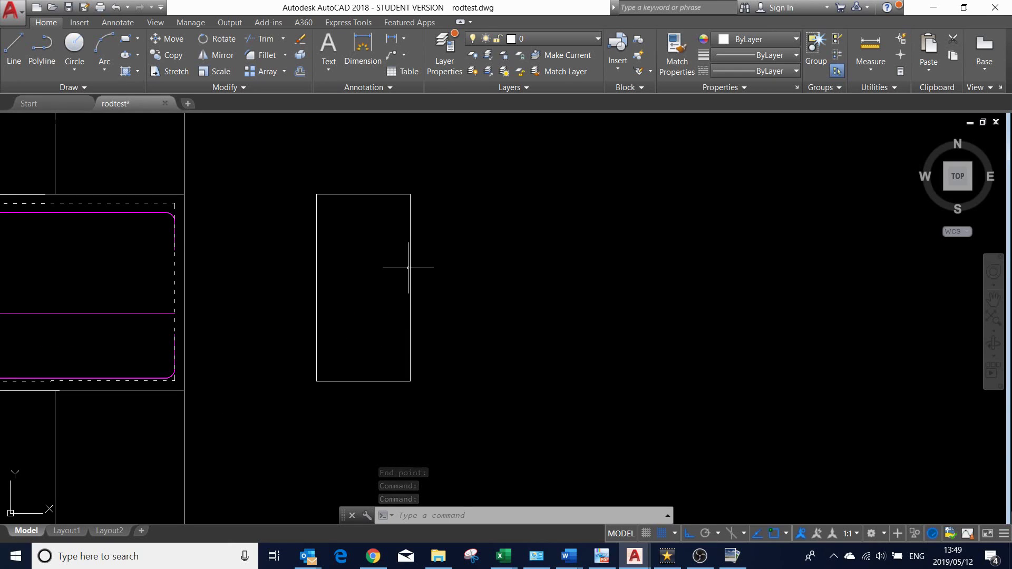
# Choose shape code 72, bar size 10, type R in Bar Details and start drawing
pyautogui.write('BD')
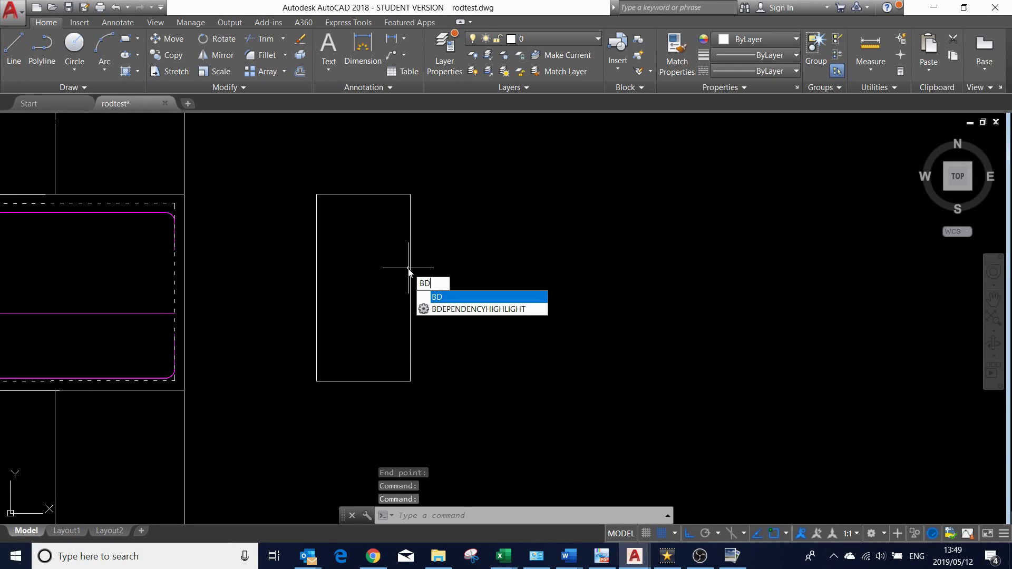
pyautogui.press('Return')
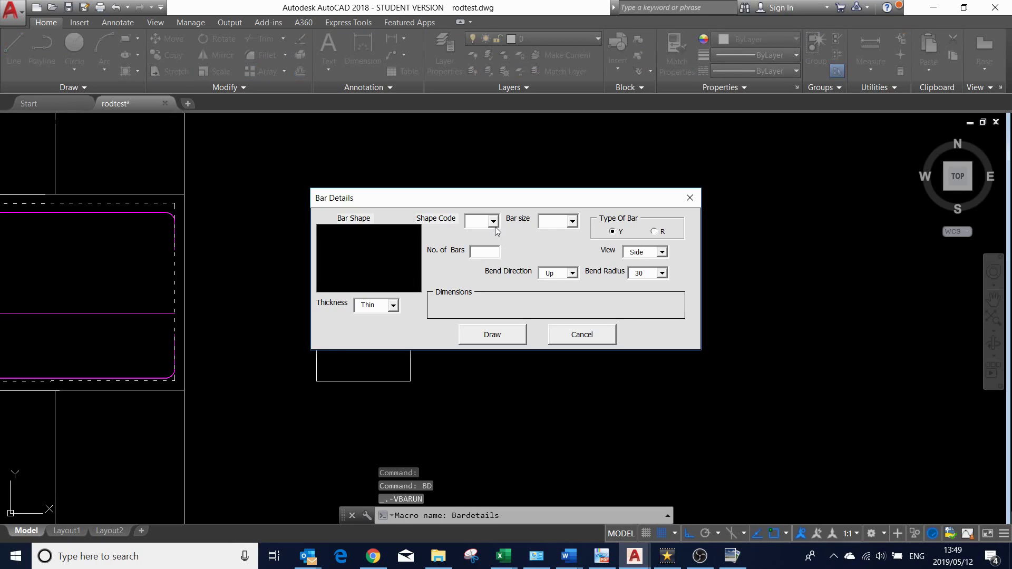
pyautogui.click(494, 222)
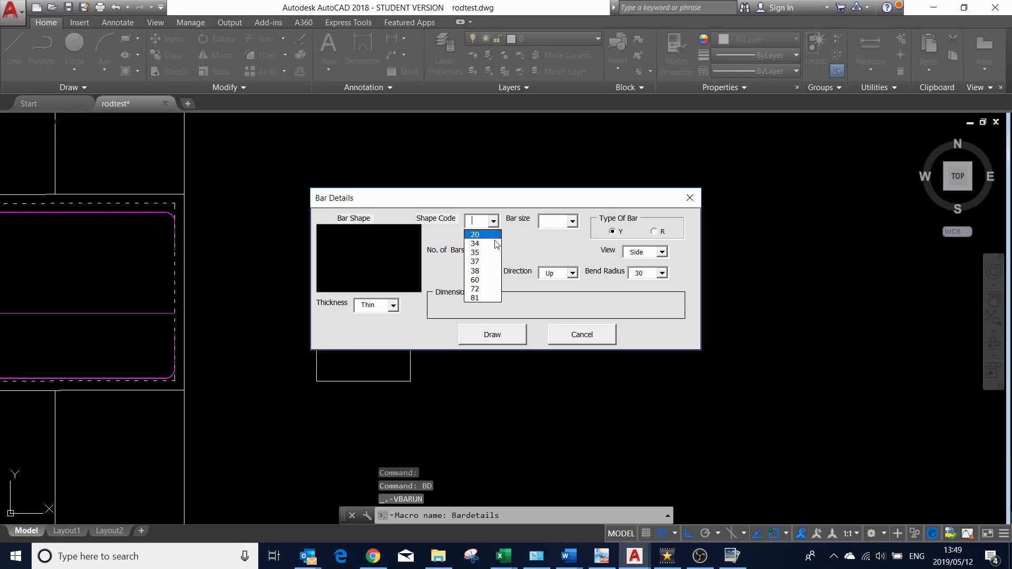
pyautogui.click(481, 289)
pyautogui.click(573, 222)
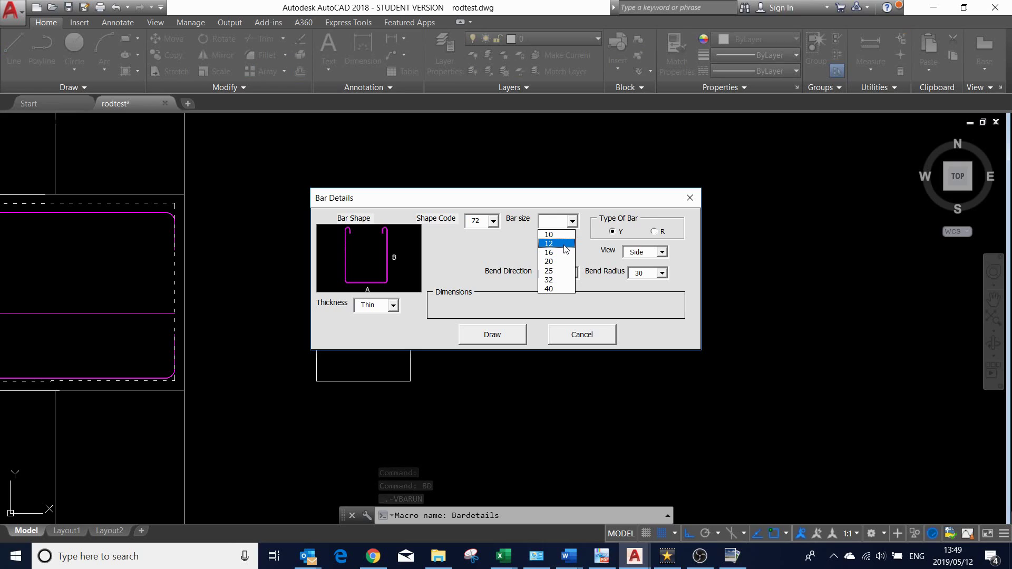
pyautogui.click(553, 232)
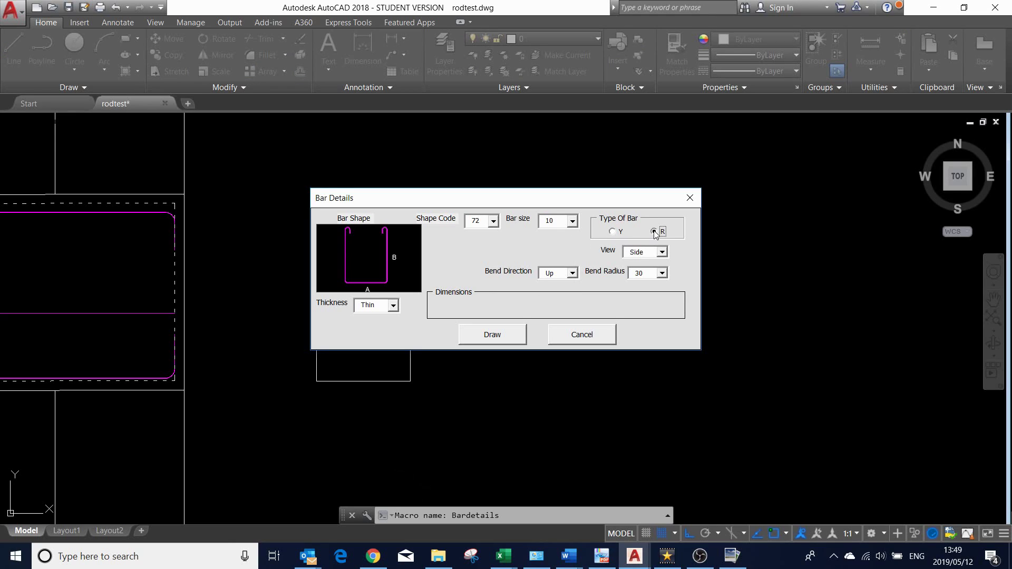
pyautogui.click(492, 335)
# Fit the stirrup to the cross-section frame corners with cover 25 and spacing 200
pyautogui.scroll(5, 332, 208)
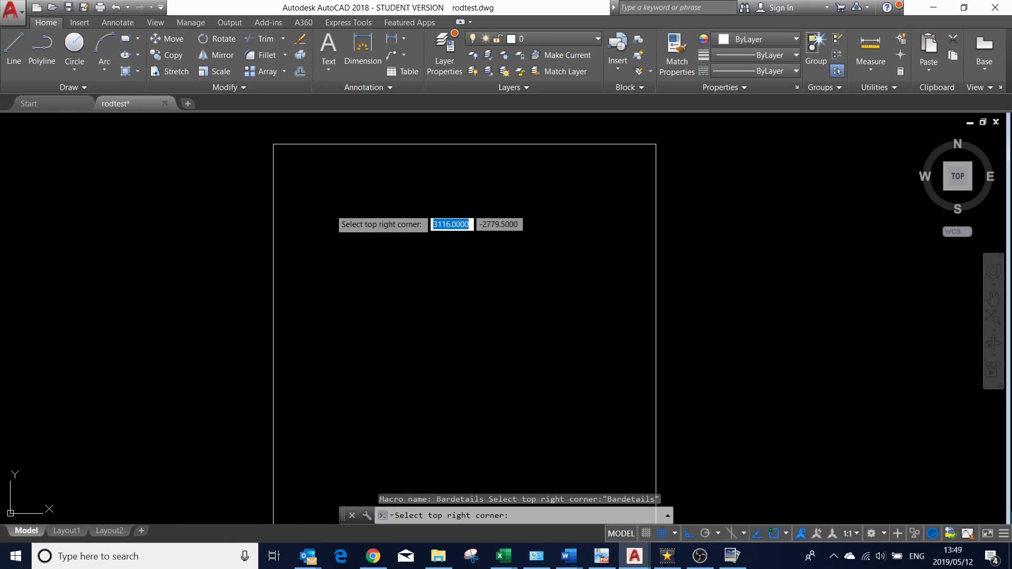
pyautogui.click(273, 145)
pyautogui.scroll(-3, 306, 171)
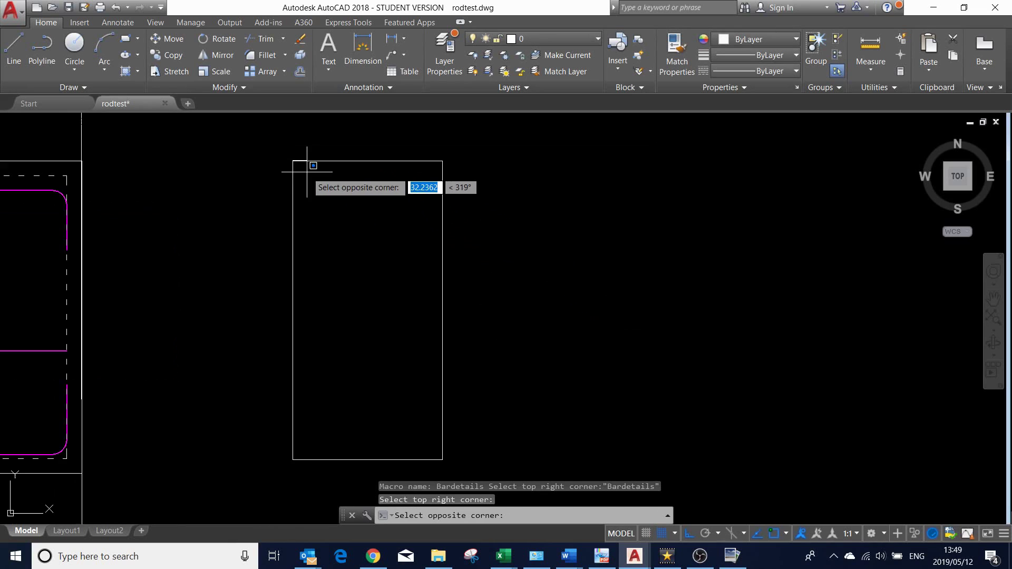
pyautogui.scroll(-2, 307, 171)
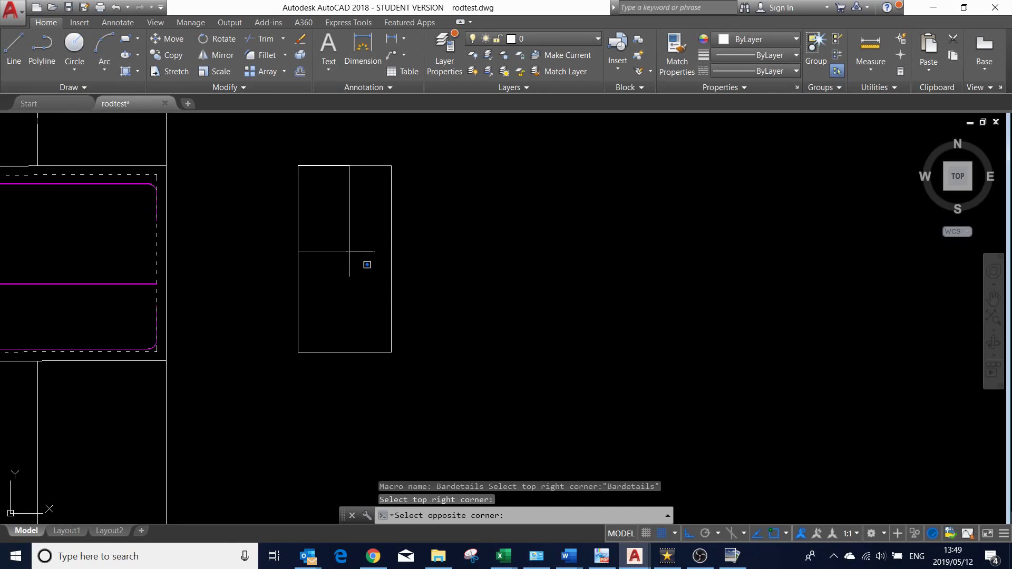
pyautogui.click(392, 351)
pyautogui.write('25')
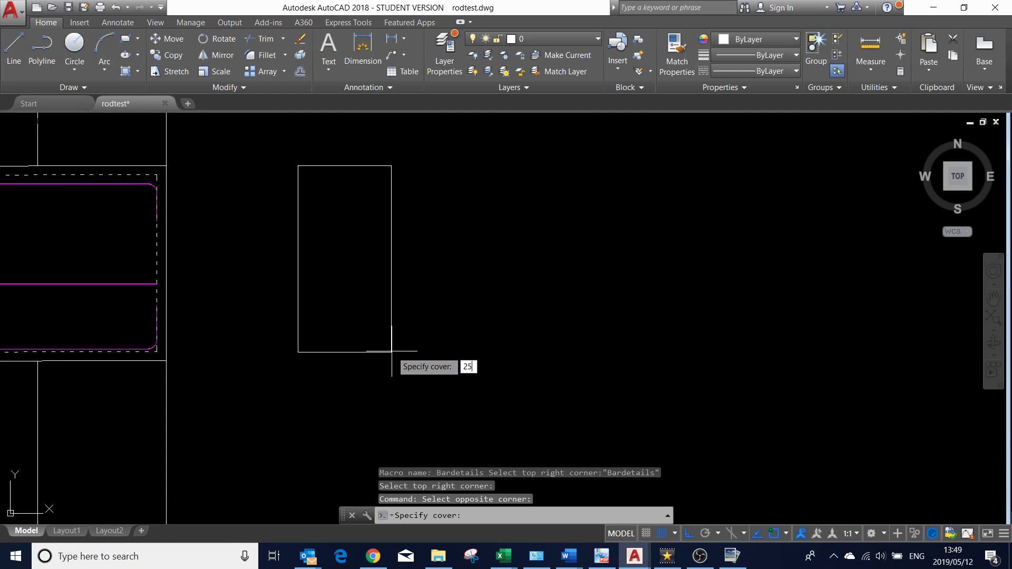
pyautogui.press('Return')
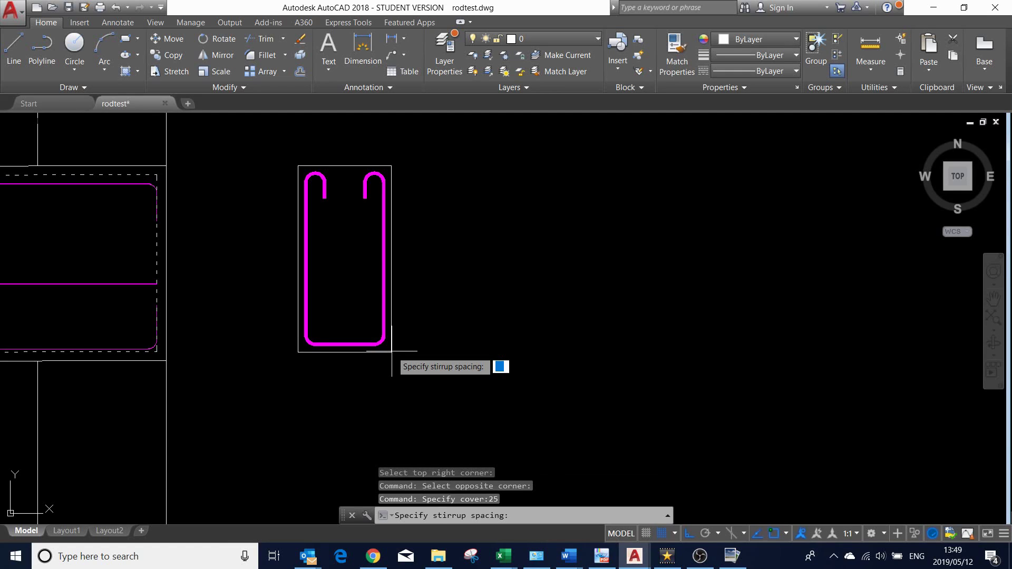
pyautogui.write('200')
pyautogui.press('Return')
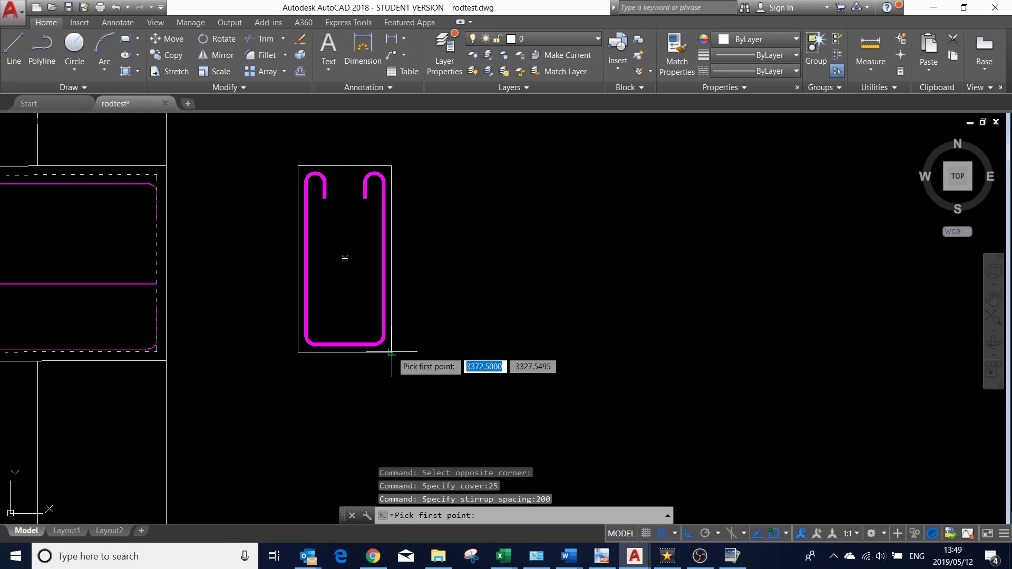
# Mark the stirrup run from the beam's right end to its left end
pyautogui.scroll(-5, 486, 337)
pyautogui.scroll(-2, 488, 343)
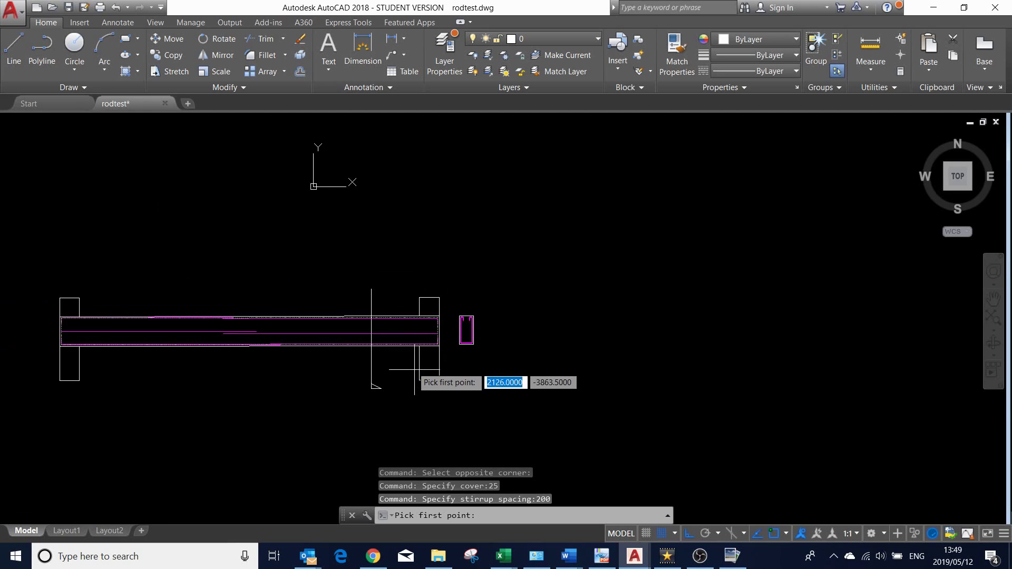
pyautogui.scroll(8, 418, 355)
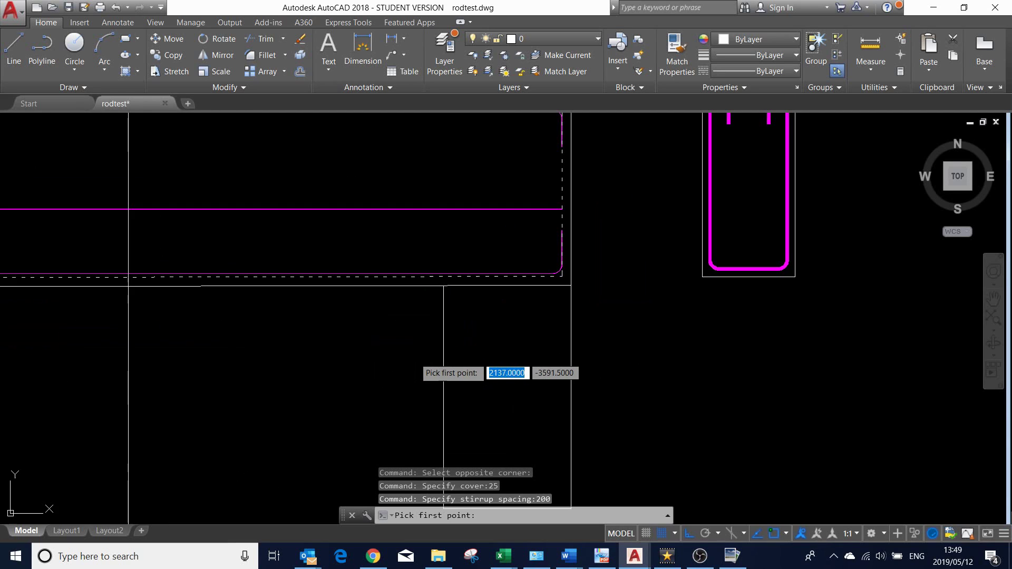
pyautogui.click(444, 286)
pyautogui.scroll(-5, 444, 304)
pyautogui.scroll(-2, 443, 304)
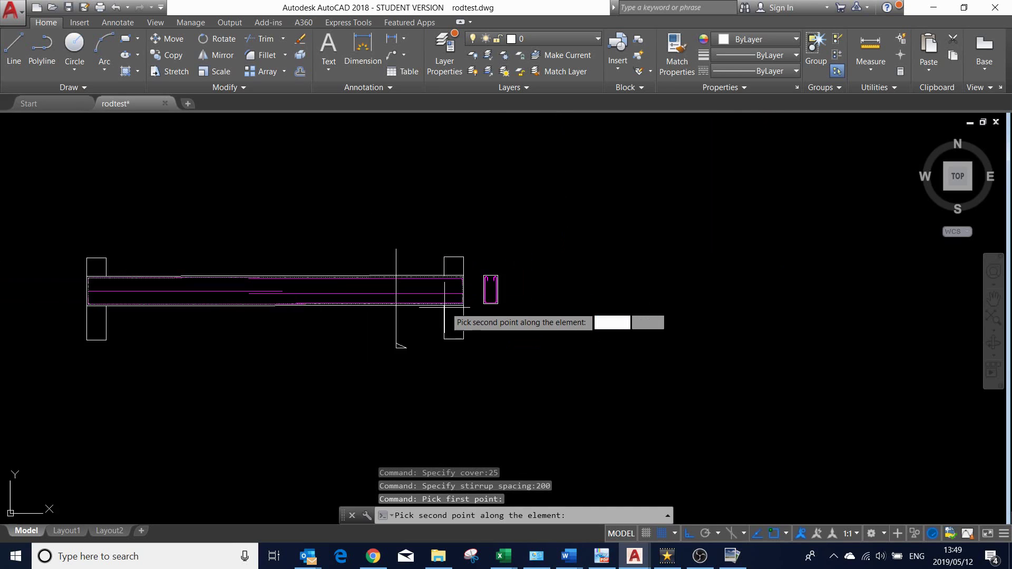
pyautogui.scroll(-2, 406, 311)
pyautogui.scroll(1, 313, 314)
pyautogui.scroll(4, 313, 314)
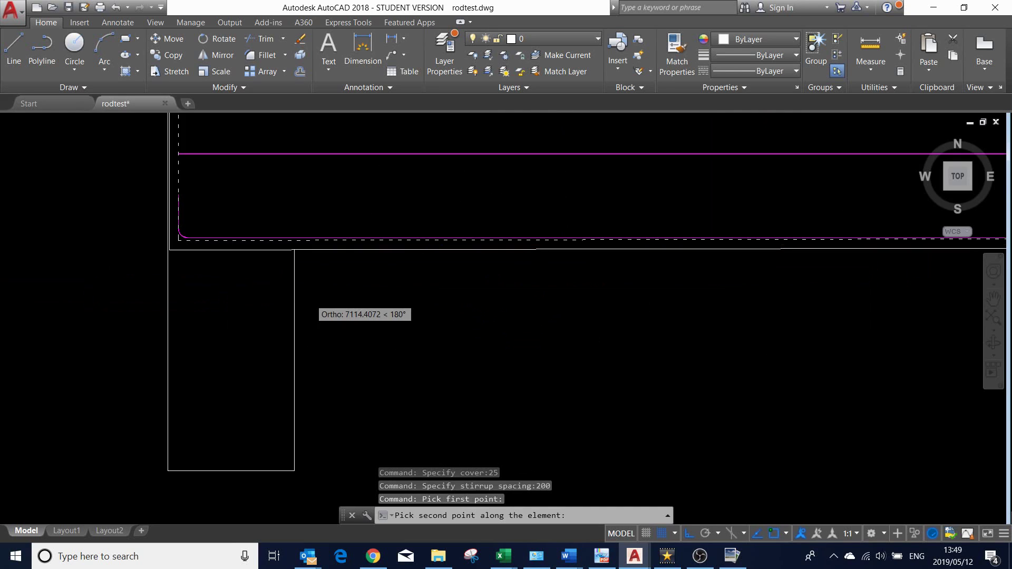
pyautogui.scroll(2, 306, 309)
pyautogui.click(285, 220)
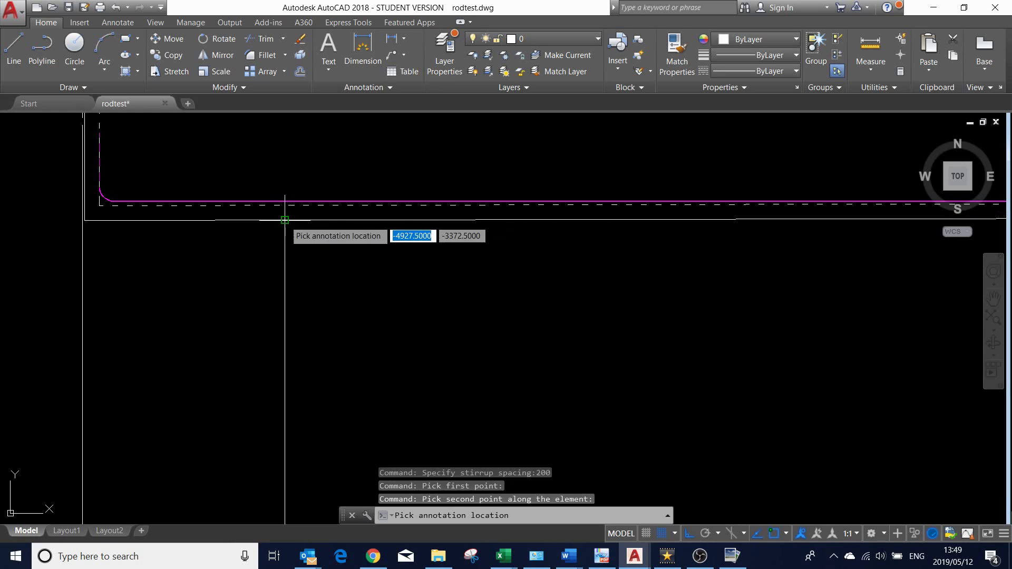
pyautogui.scroll(-3, 362, 253)
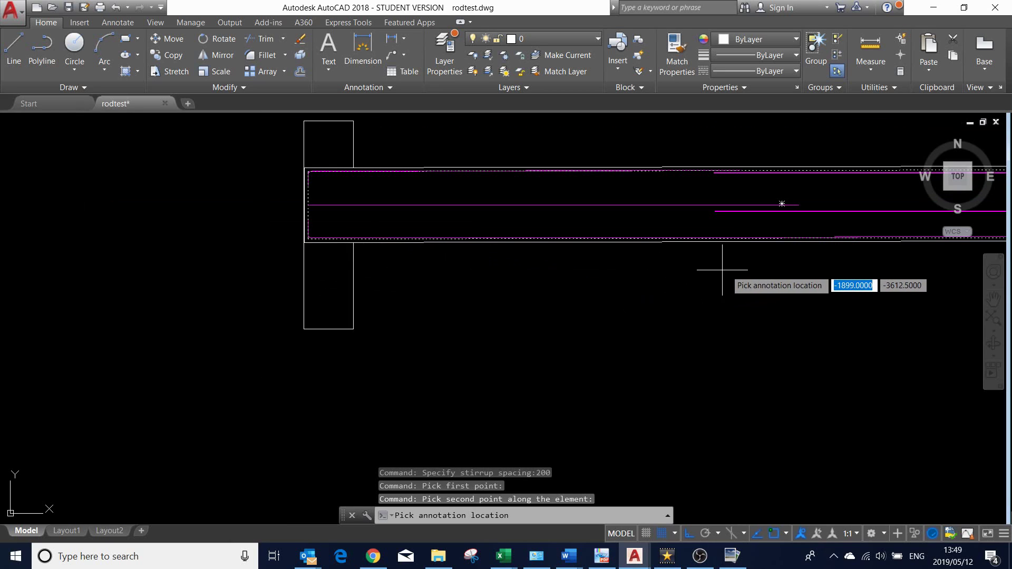
# Place the '37R10-7- @ 200 C/C' label below the beam and answer n
pyautogui.click(744, 274)
pyautogui.scroll(-2, 590, 274)
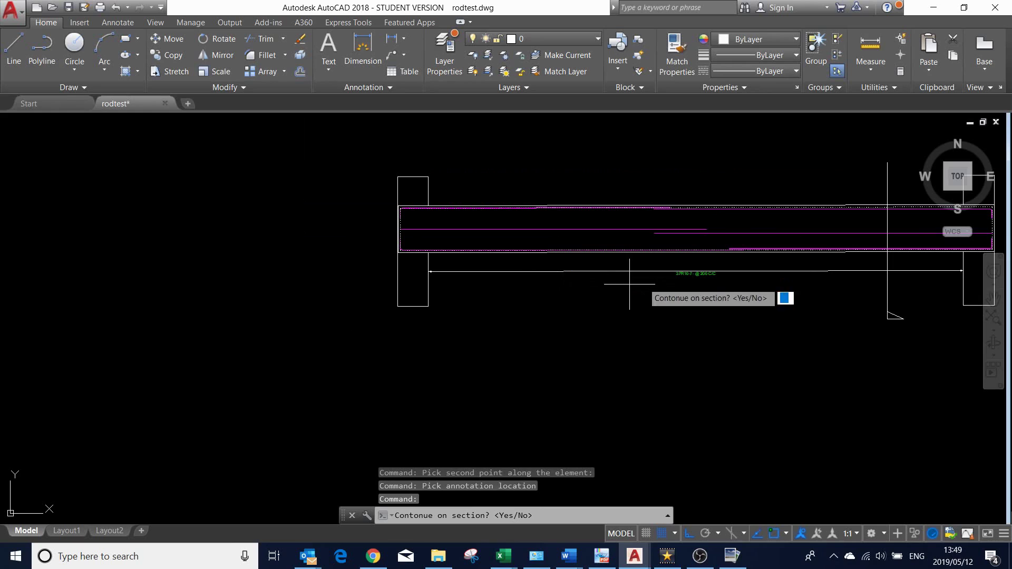
pyautogui.scroll(4, 685, 279)
pyautogui.scroll(1, 553, 258)
pyautogui.scroll(-3, 528, 254)
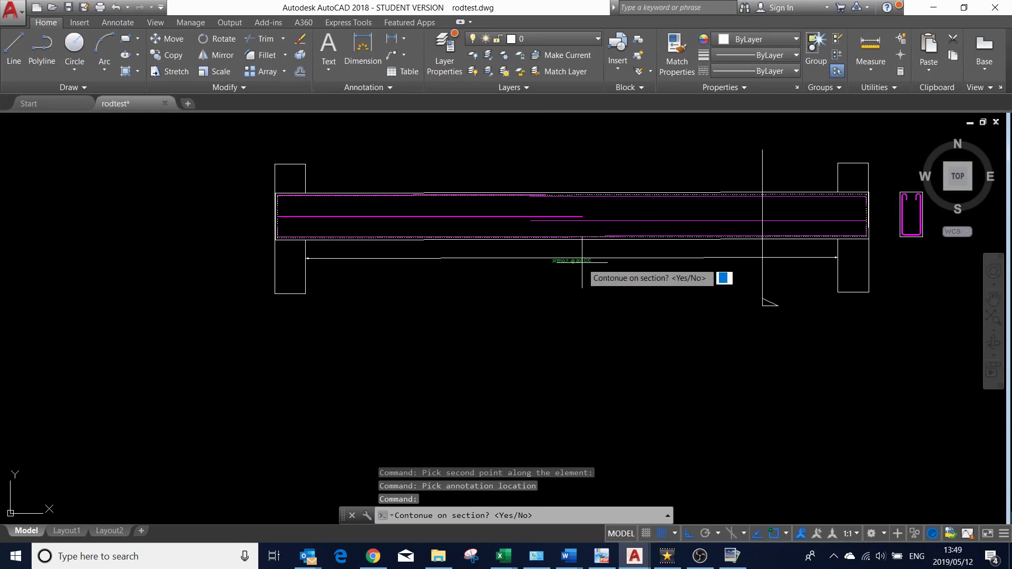
pyautogui.scroll(3, 580, 253)
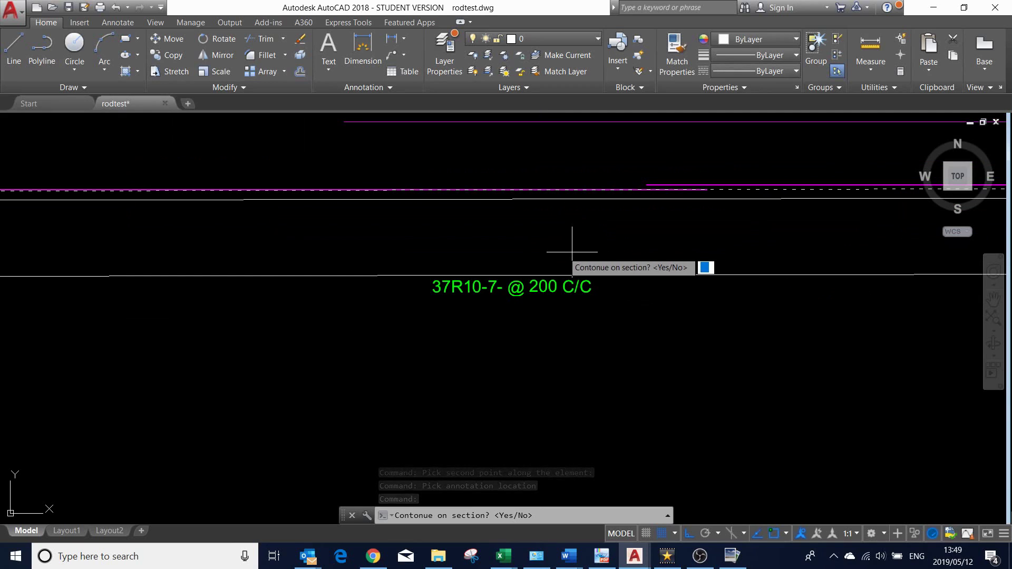
pyautogui.scroll(-5, 503, 288)
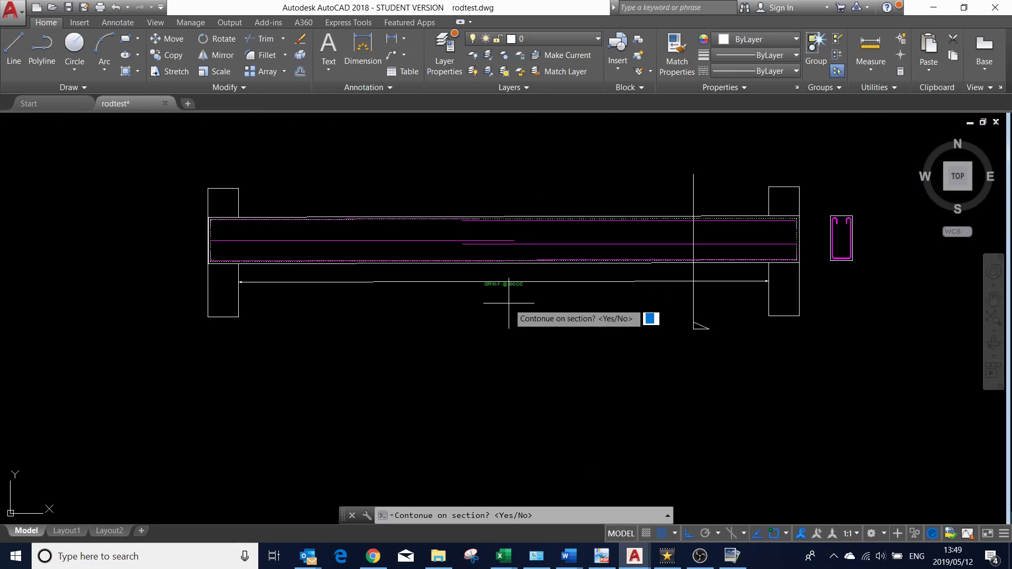
pyautogui.write('n')
pyautogui.press('Return')
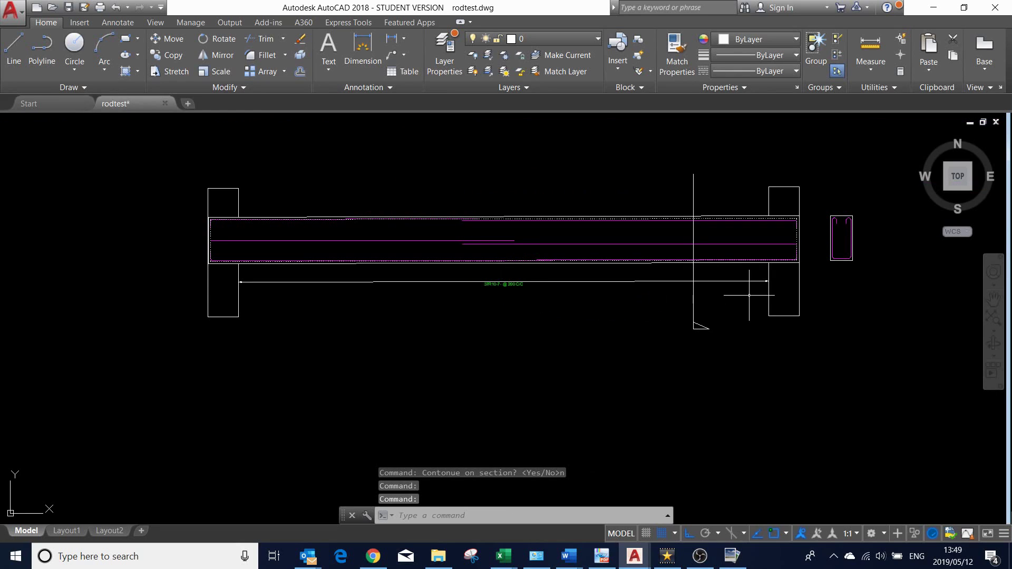
# Reopen Bar Details with a size-10, shape-code-35 bar bending down, and start drawing it
pyautogui.scroll(5, 749, 295)
pyautogui.scroll(-3, 779, 273)
pyautogui.scroll(-3, 530, 245)
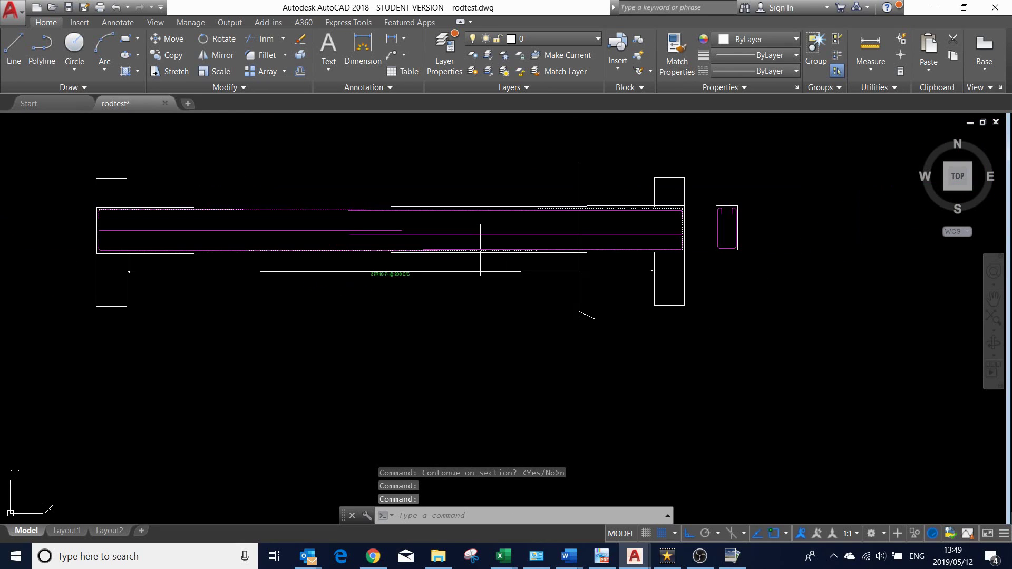
pyautogui.scroll(3, 585, 234)
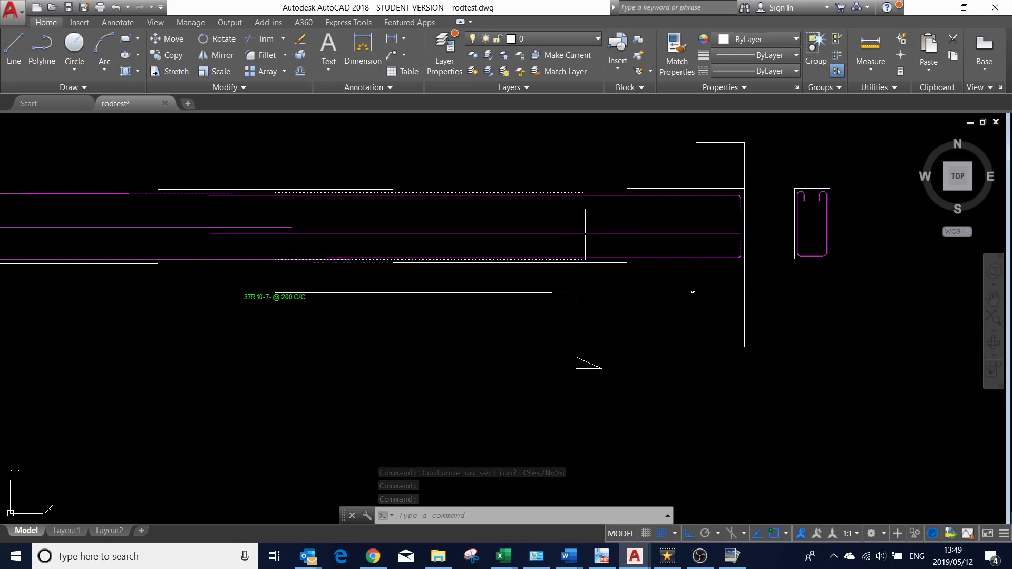
pyautogui.scroll(-2, 585, 234)
pyautogui.scroll(6, 753, 211)
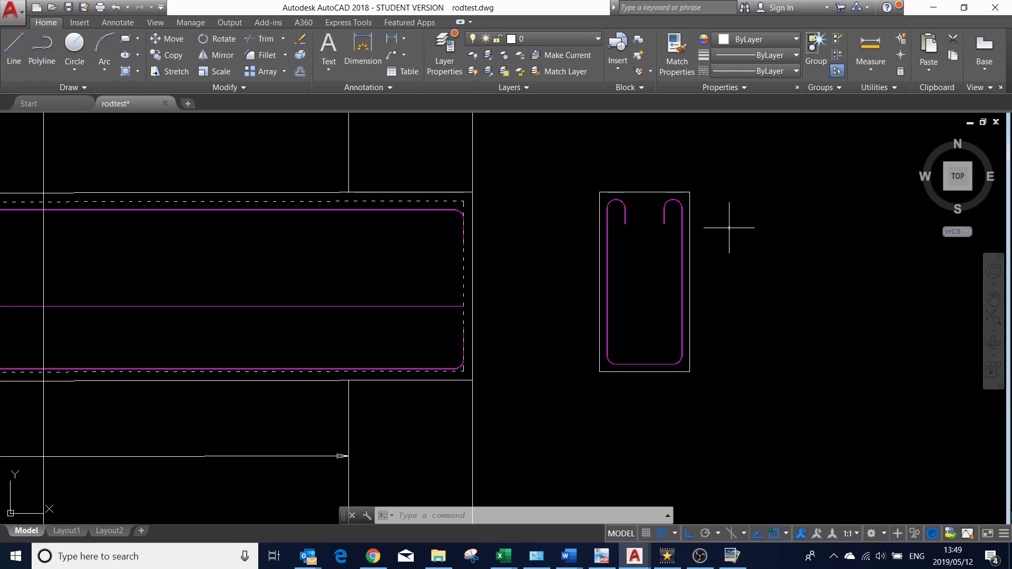
pyautogui.write('BD')
pyautogui.press('Return')
pyautogui.click(572, 221)
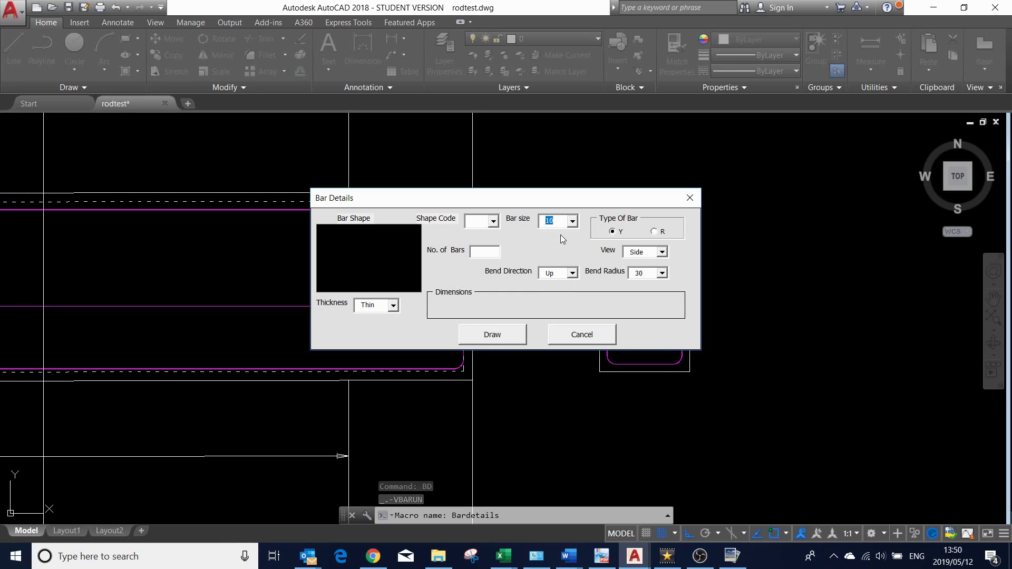
pyautogui.click(494, 221)
pyautogui.click(488, 253)
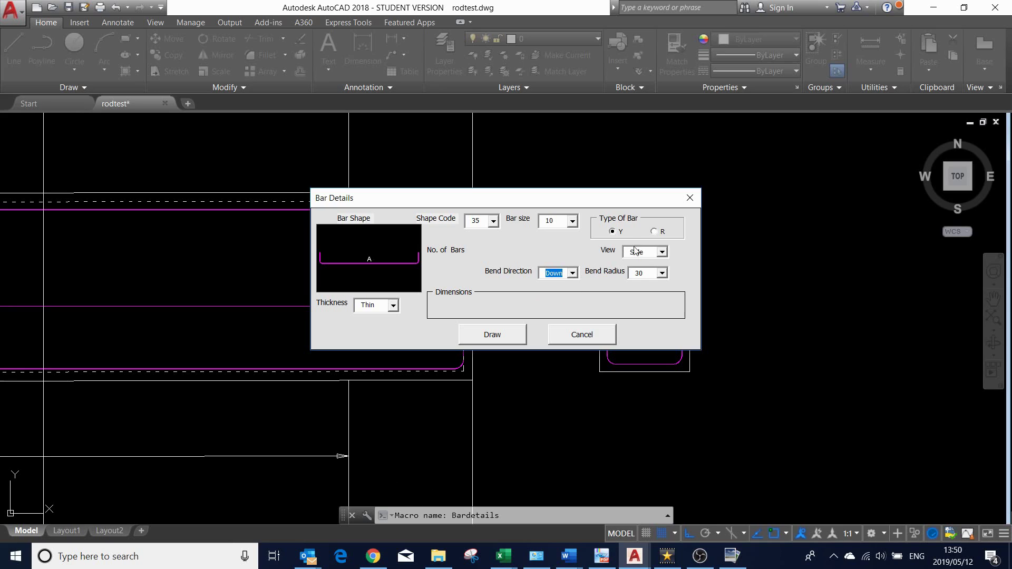
pyautogui.click(516, 338)
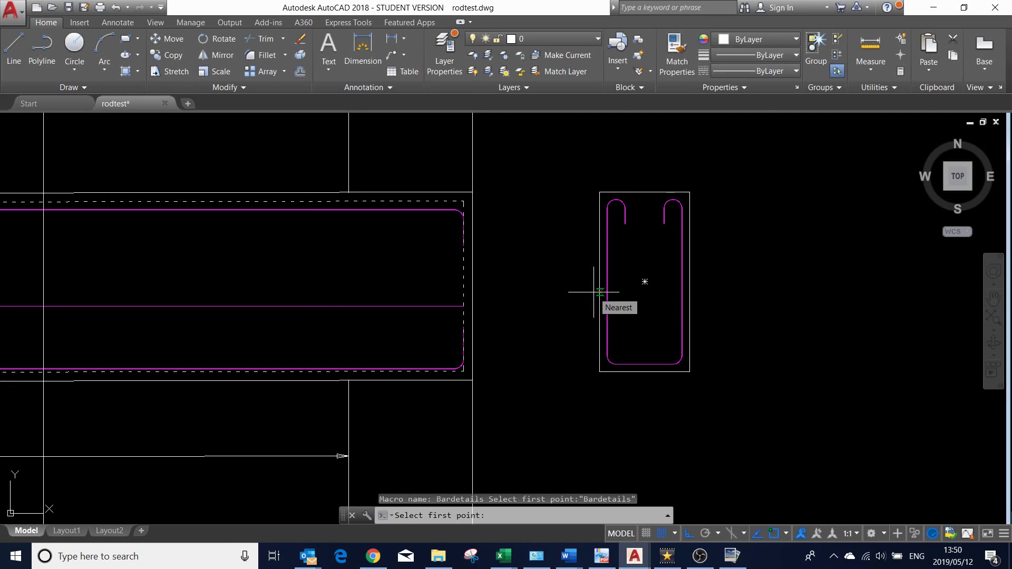
# Pick the bar's end points above both stirrup legs and accept 200 spacing
pyautogui.scroll(2, 605, 282)
pyautogui.scroll(-2, 604, 284)
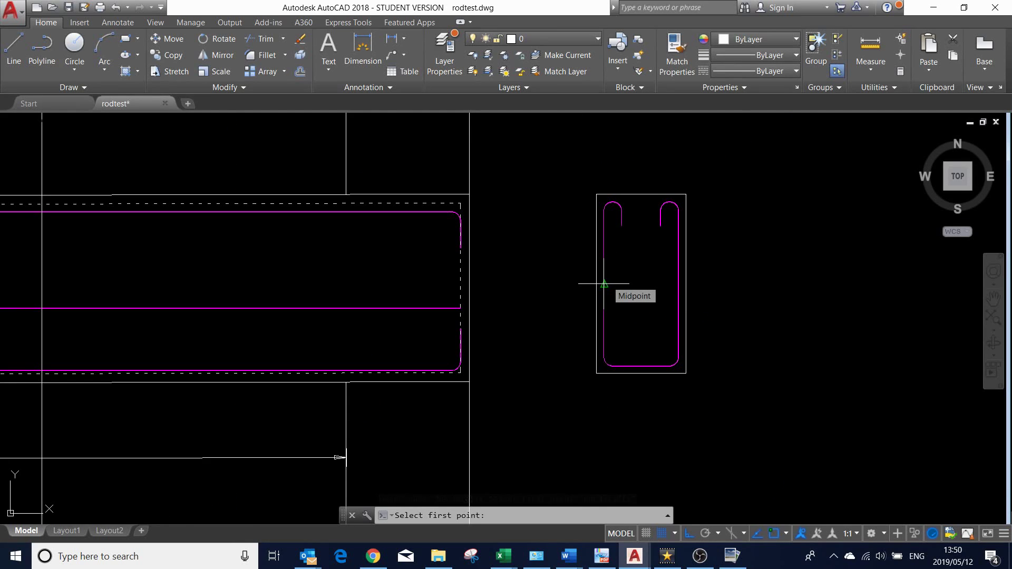
pyautogui.scroll(4, 646, 176)
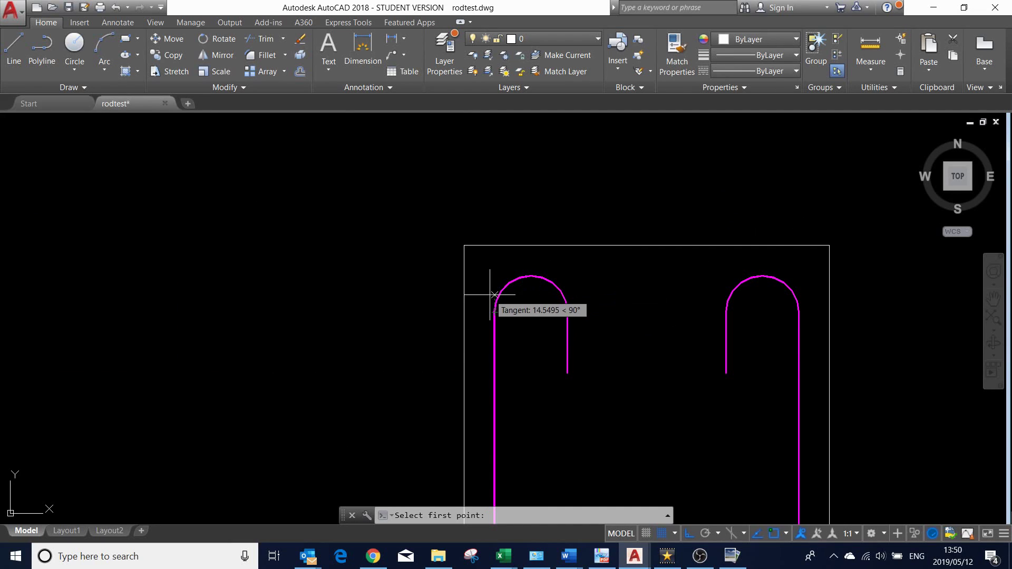
pyautogui.click(494, 264)
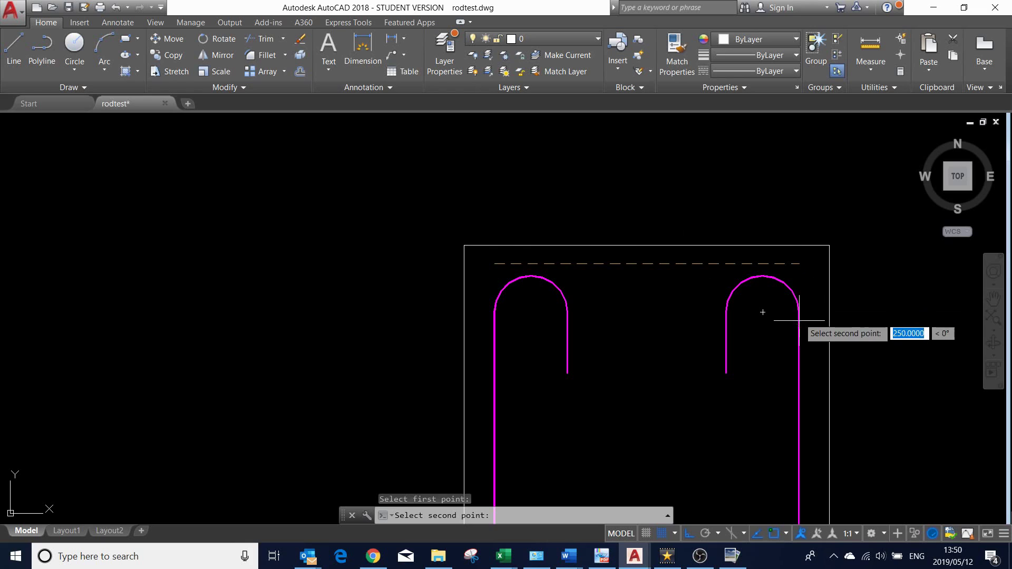
pyautogui.click(800, 262)
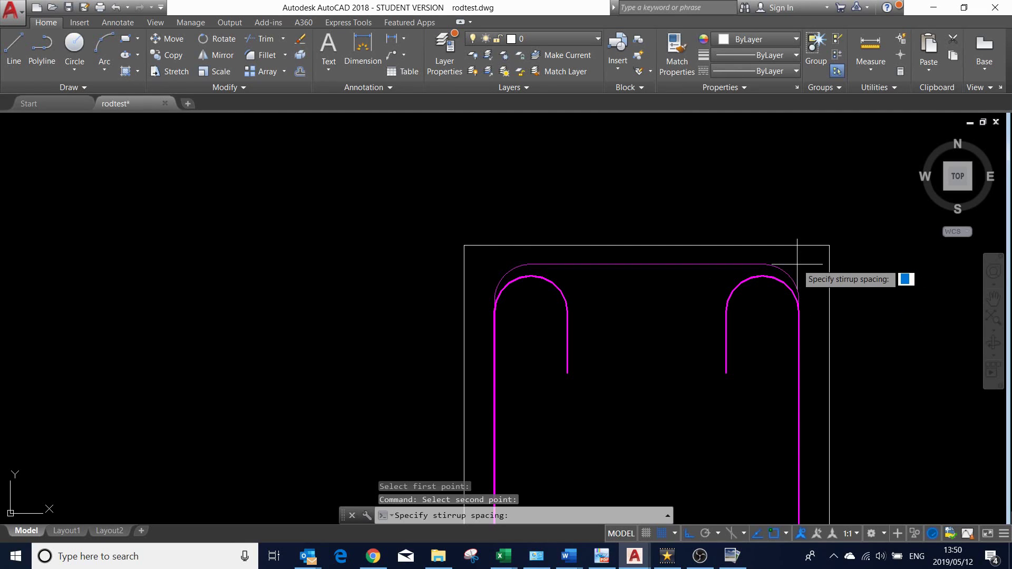
pyautogui.write('200')
pyautogui.press('Return')
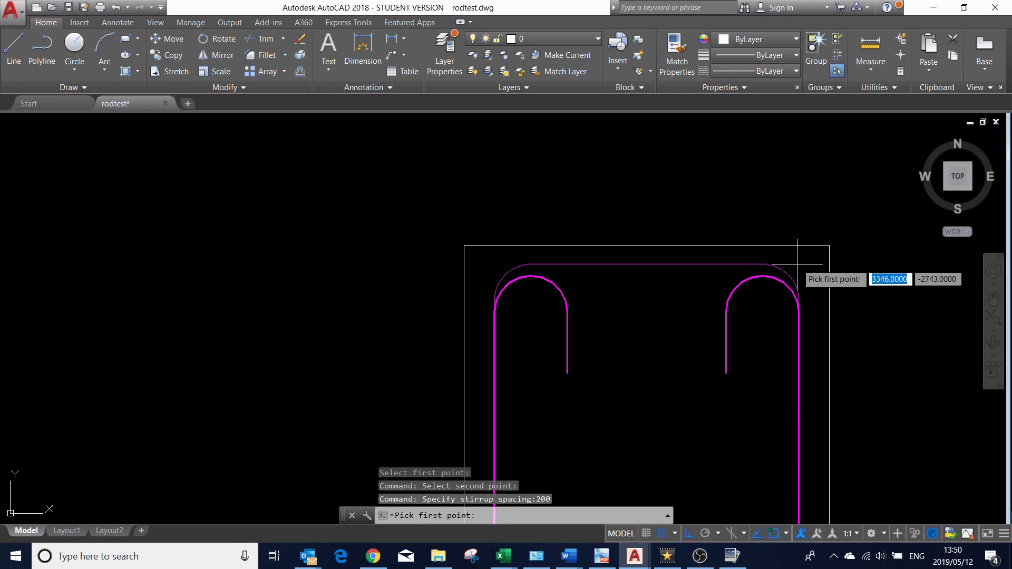
# Run the stirrups between the column faces and place the 37Y10-8- @ 200 C/C label
pyautogui.scroll(-8, 793, 263)
pyautogui.scroll(-3, 780, 269)
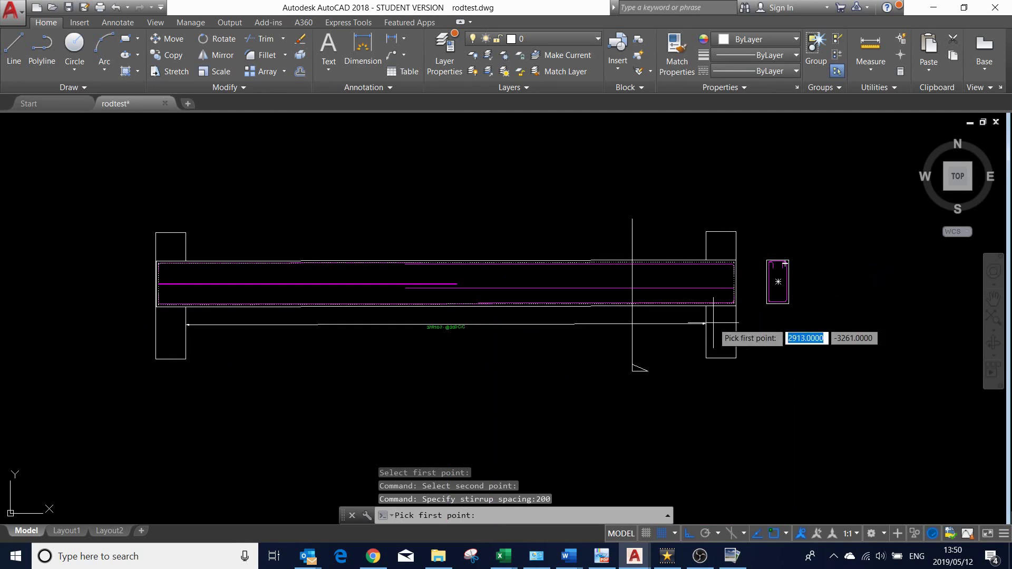
pyautogui.scroll(6, 675, 338)
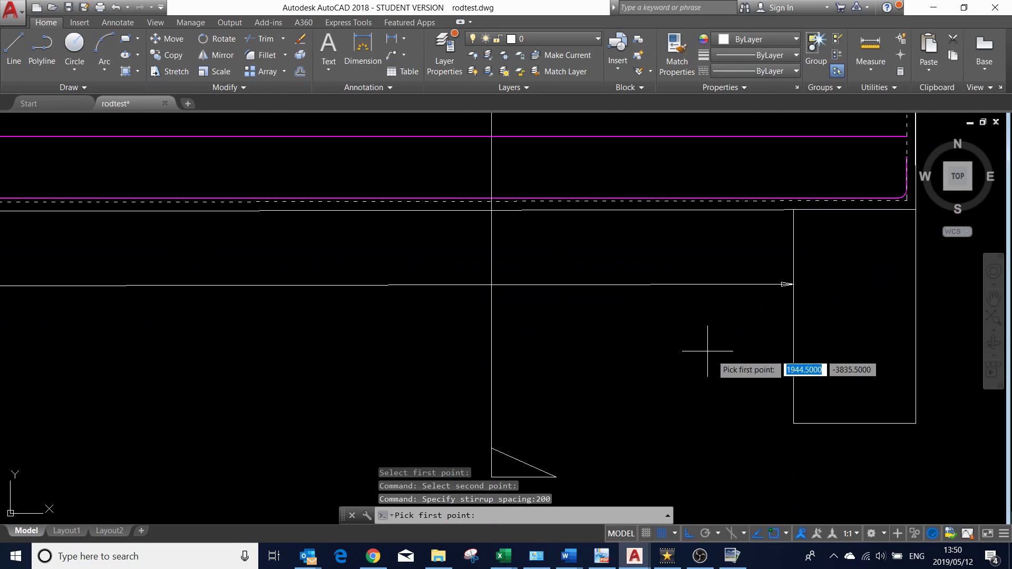
pyautogui.click(792, 336)
pyautogui.scroll(-6, 766, 339)
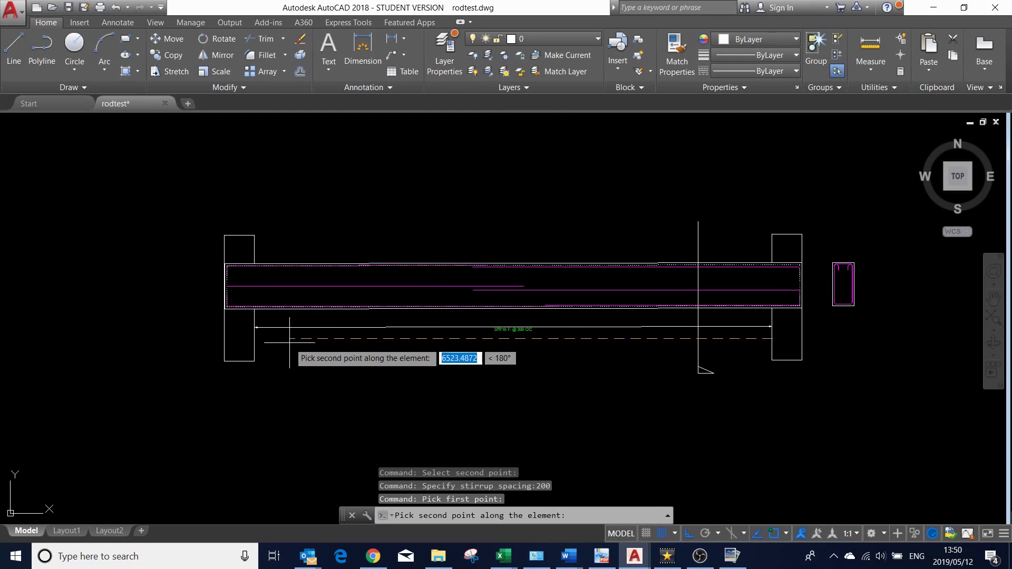
pyautogui.click(254, 339)
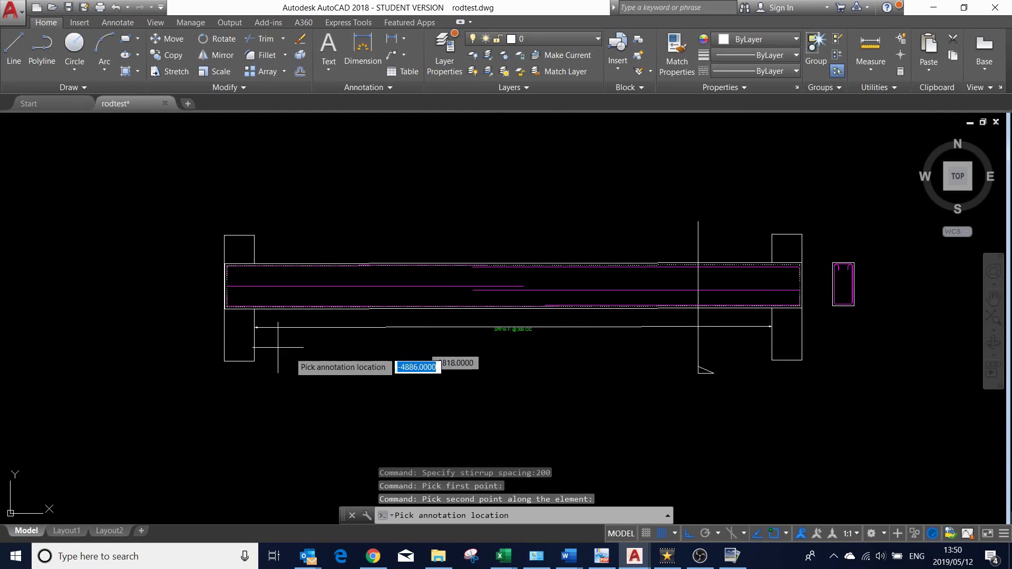
pyautogui.click(508, 344)
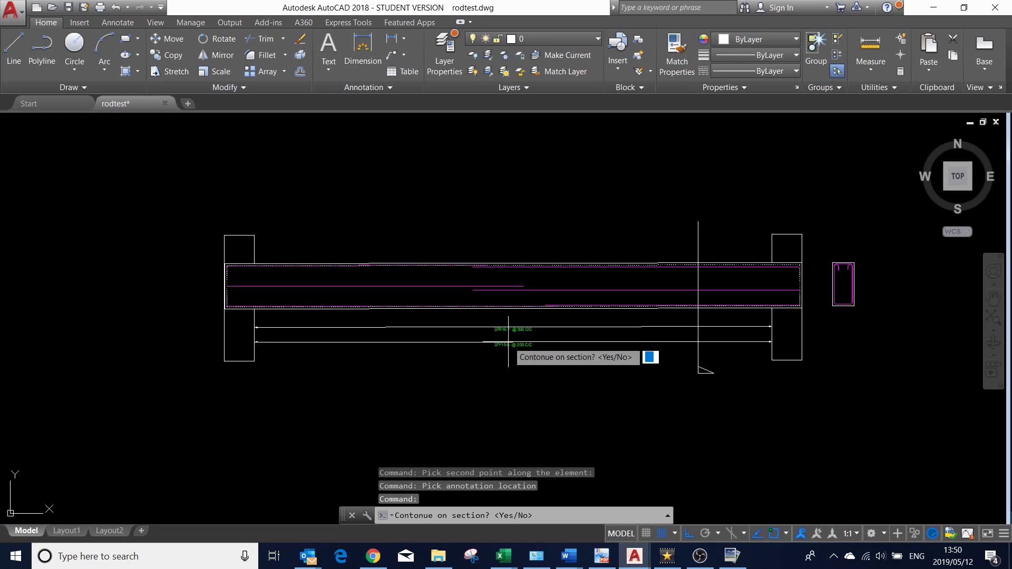
pyautogui.scroll(6, 523, 355)
pyautogui.scroll(-5, 479, 350)
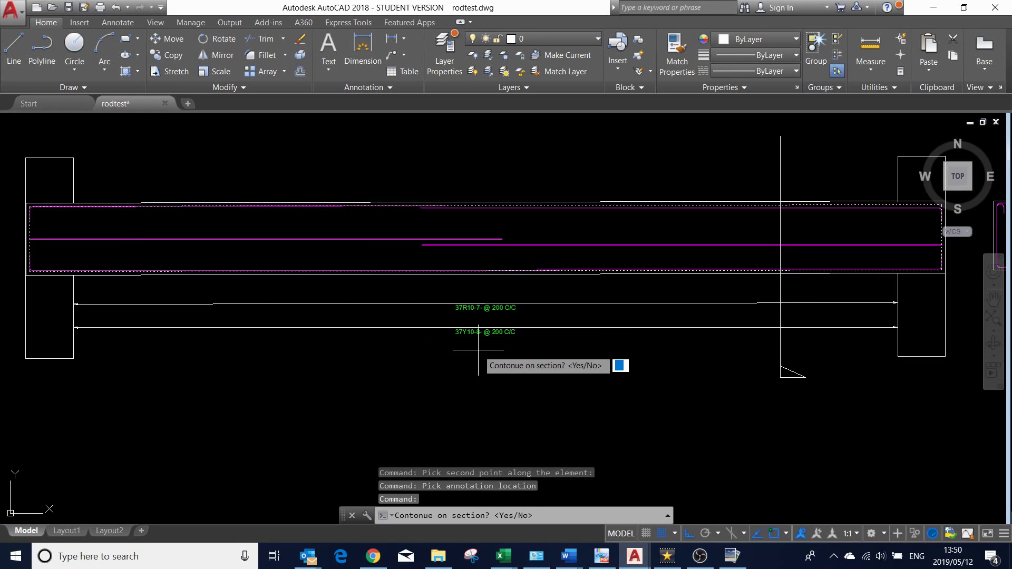
pyautogui.write('n')
pyautogui.press('Return')
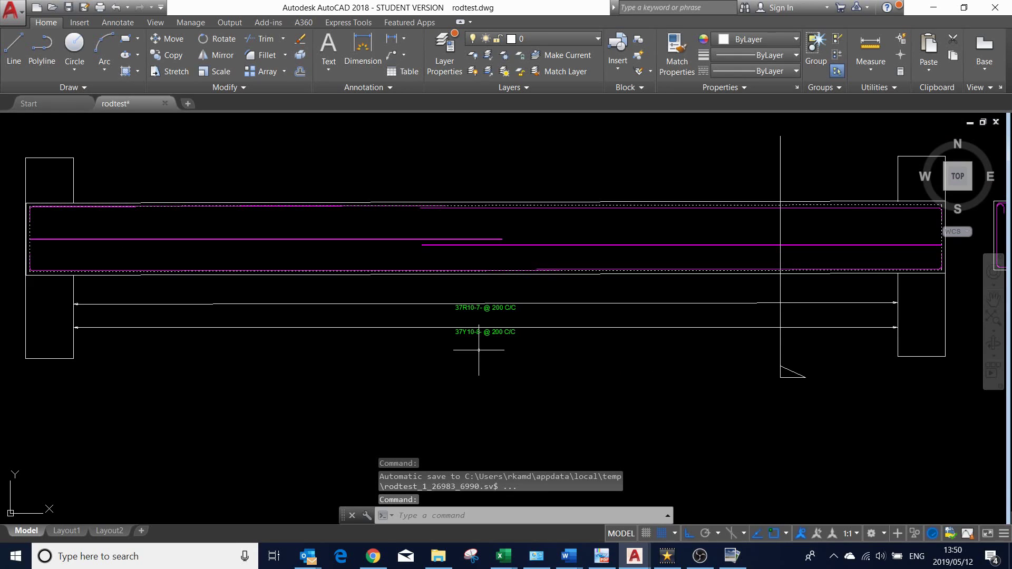
# Use BS to mark the section's top bar row with three dots labelled (2)
pyautogui.write('b')
pyautogui.write('s')
pyautogui.press('Return')
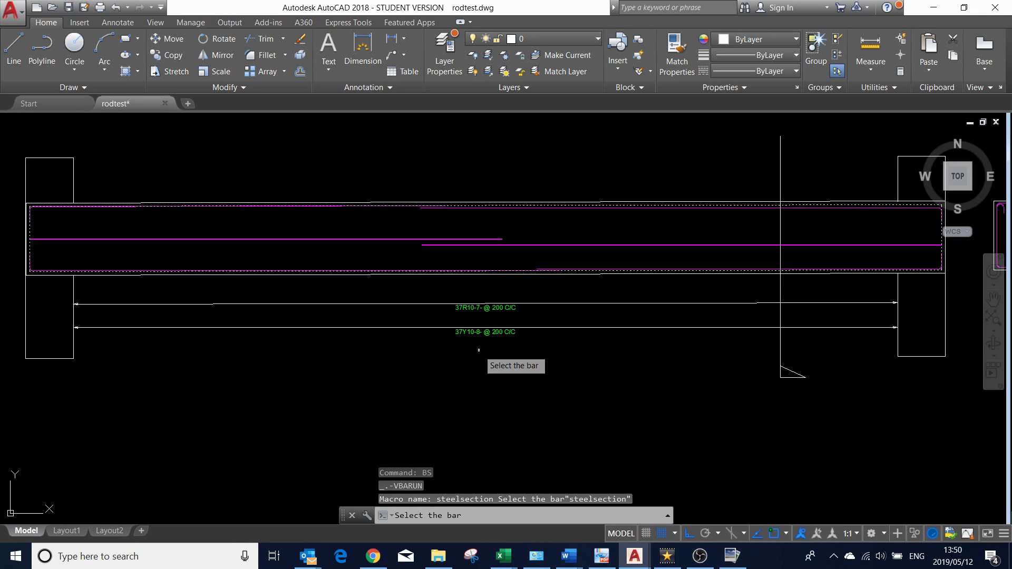
pyautogui.scroll(-4, 464, 345)
pyautogui.scroll(6, 595, 311)
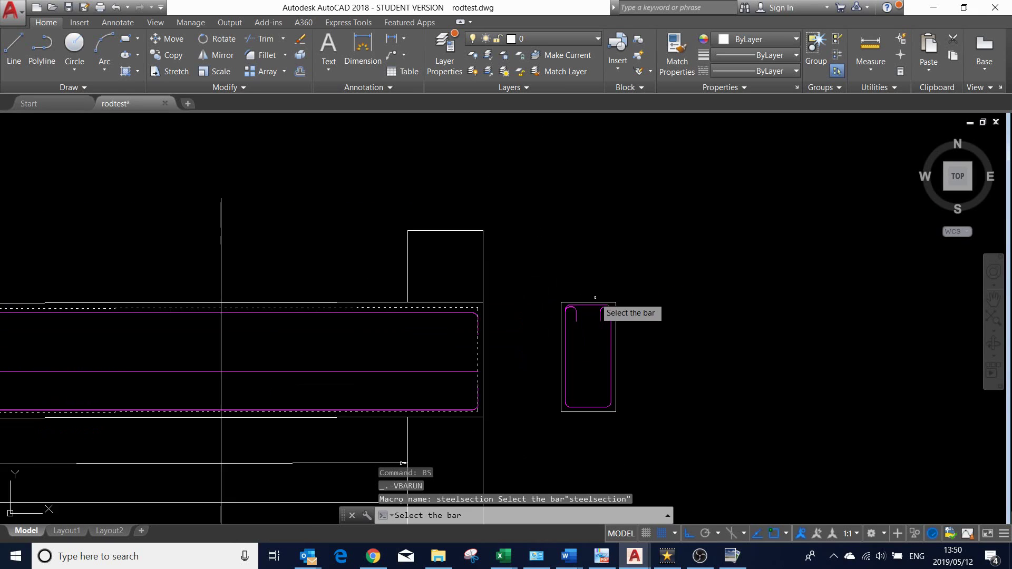
pyautogui.scroll(4, 596, 298)
pyautogui.scroll(-2, 585, 316)
pyautogui.scroll(4, 577, 319)
pyautogui.scroll(-4, 577, 319)
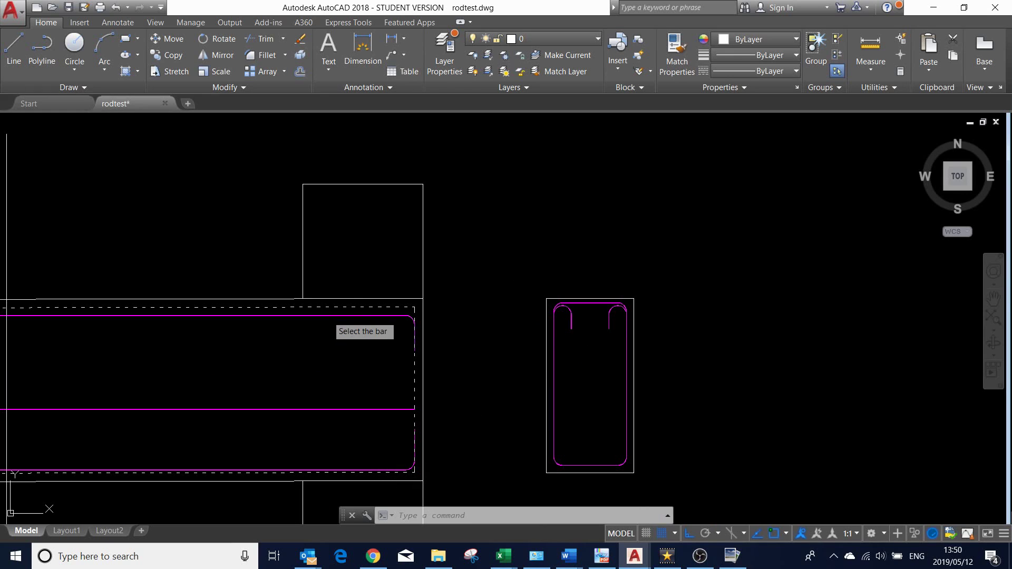
pyautogui.click(331, 316)
pyautogui.scroll(6, 570, 306)
pyautogui.scroll(4, 566, 303)
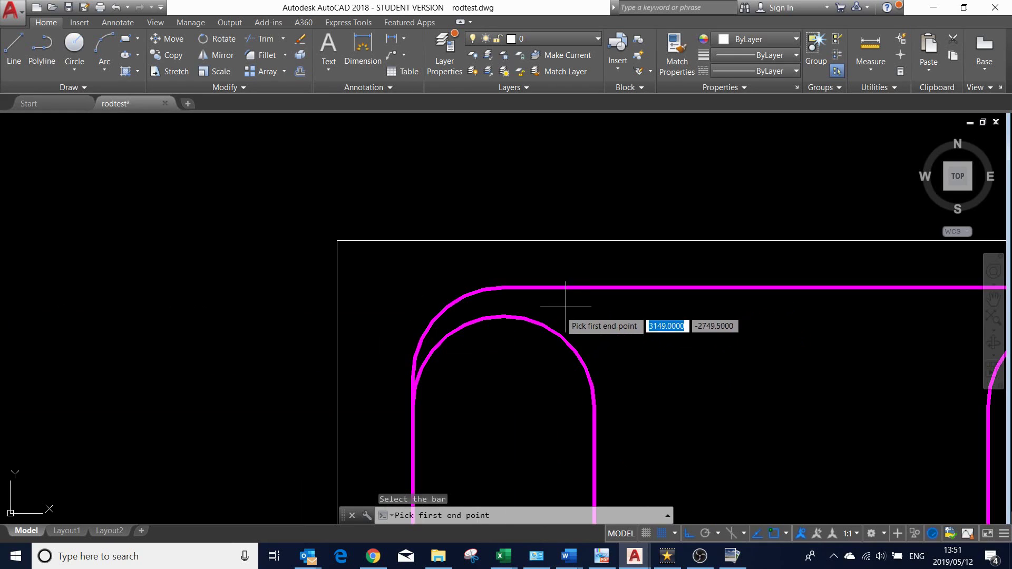
pyautogui.scroll(-2, 522, 324)
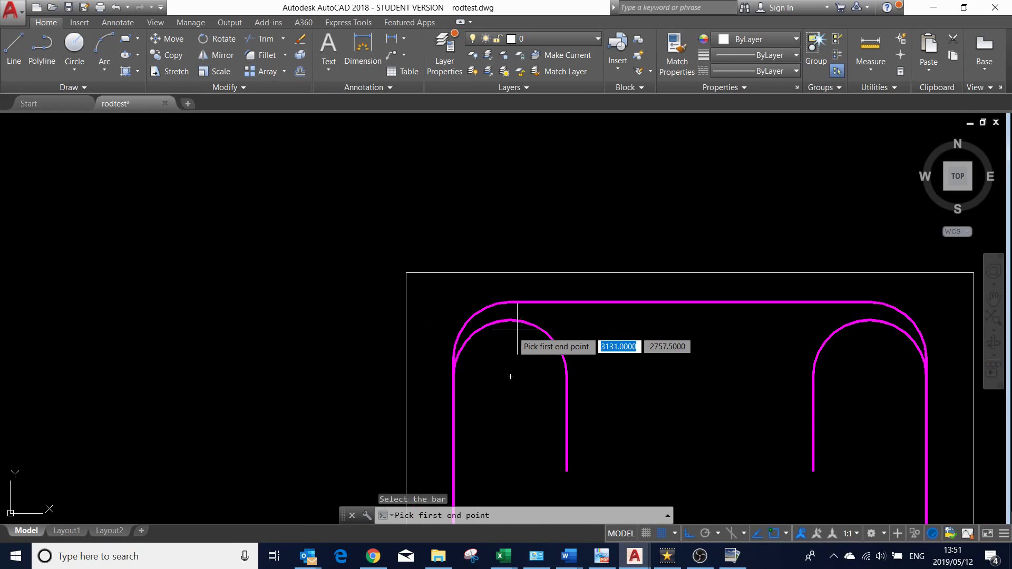
pyautogui.click(471, 335)
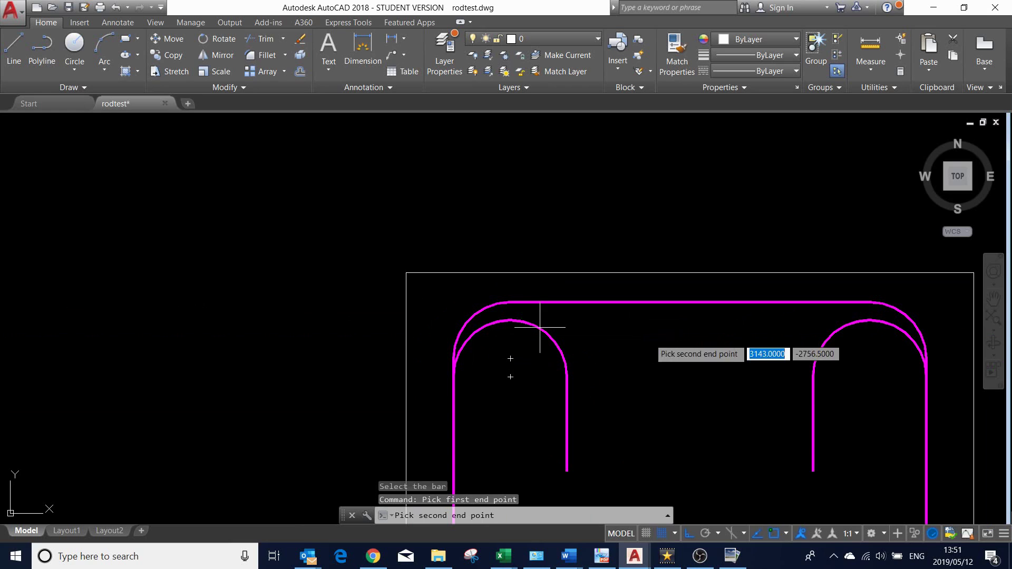
pyautogui.click(911, 336)
pyautogui.scroll(-3, 709, 313)
pyautogui.scroll(-4, 728, 311)
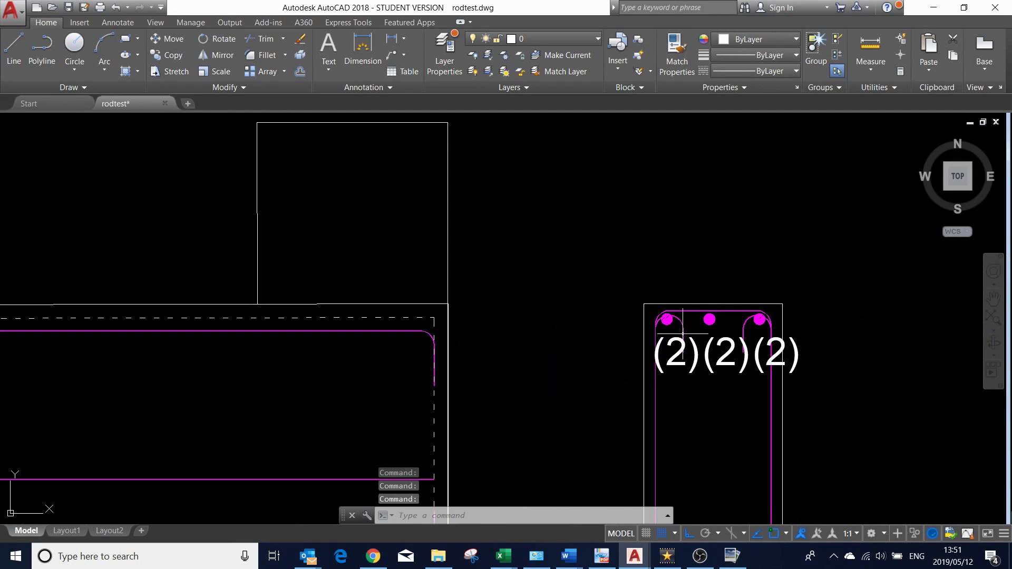
pyautogui.scroll(-4, 682, 338)
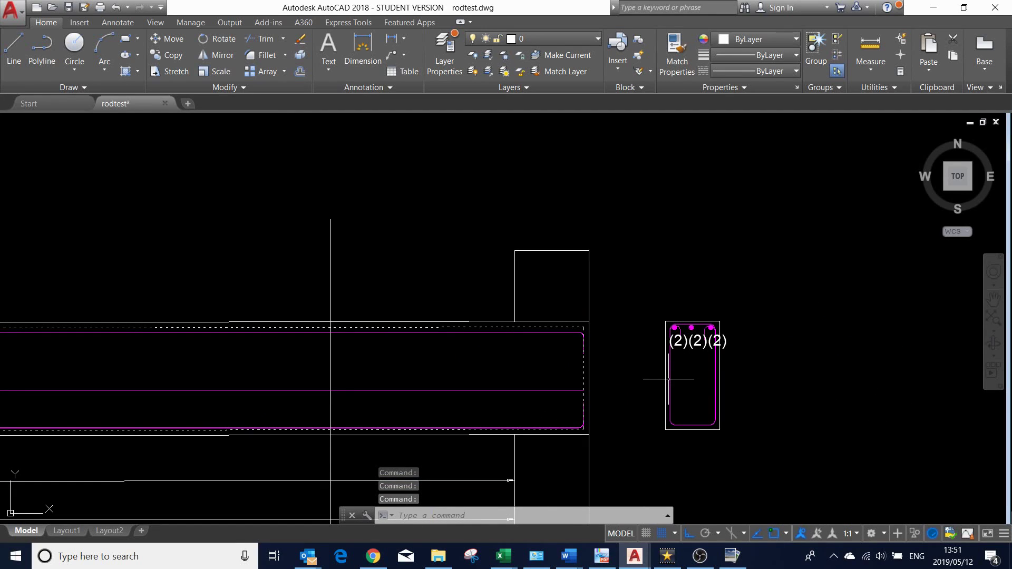
# Mark the section's side bar row with two dots labelled (6)
pyautogui.write('BS')
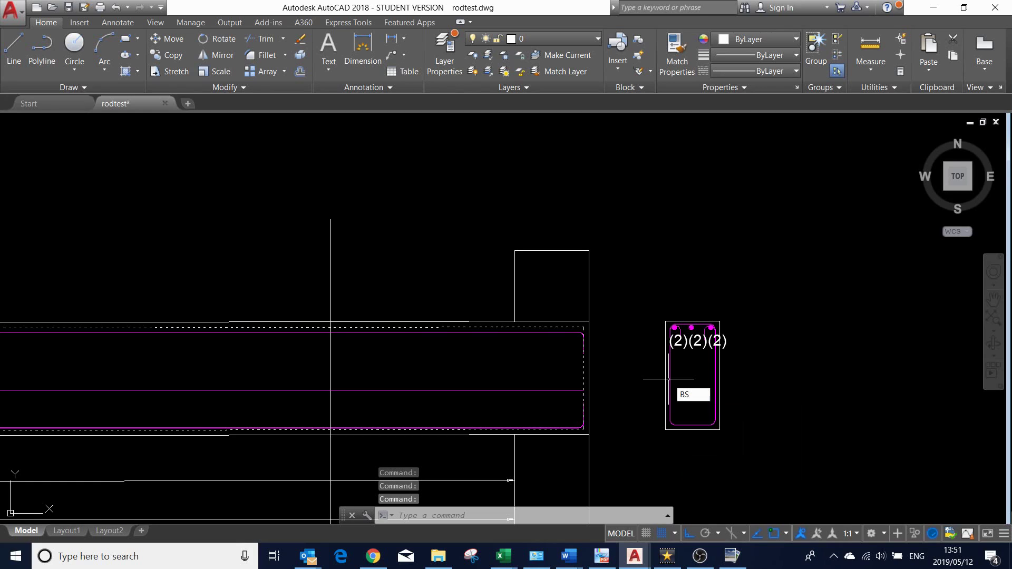
pyautogui.press('Return')
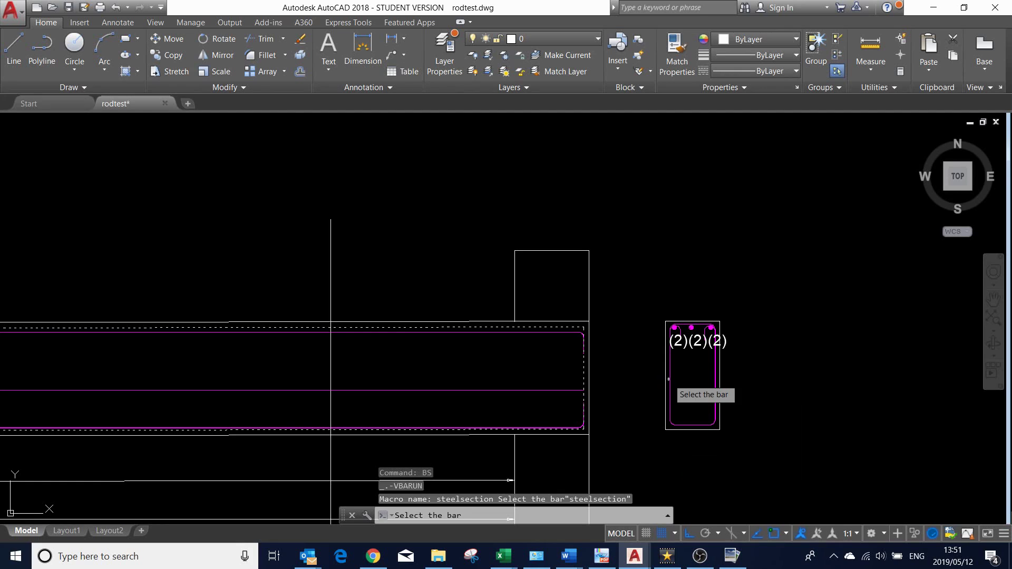
pyautogui.scroll(-4, 527, 357)
pyautogui.scroll(6, 469, 357)
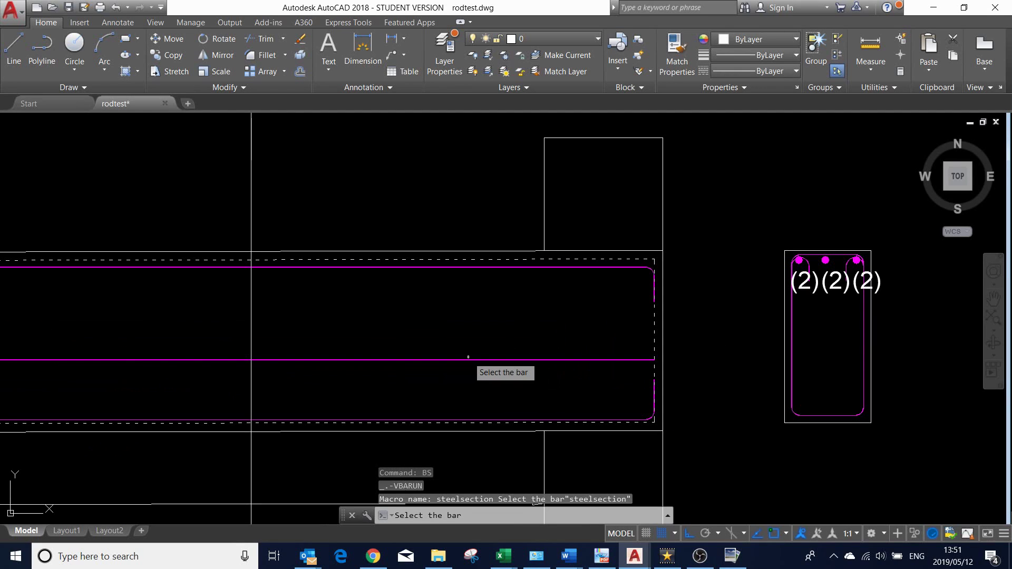
pyautogui.click(466, 360)
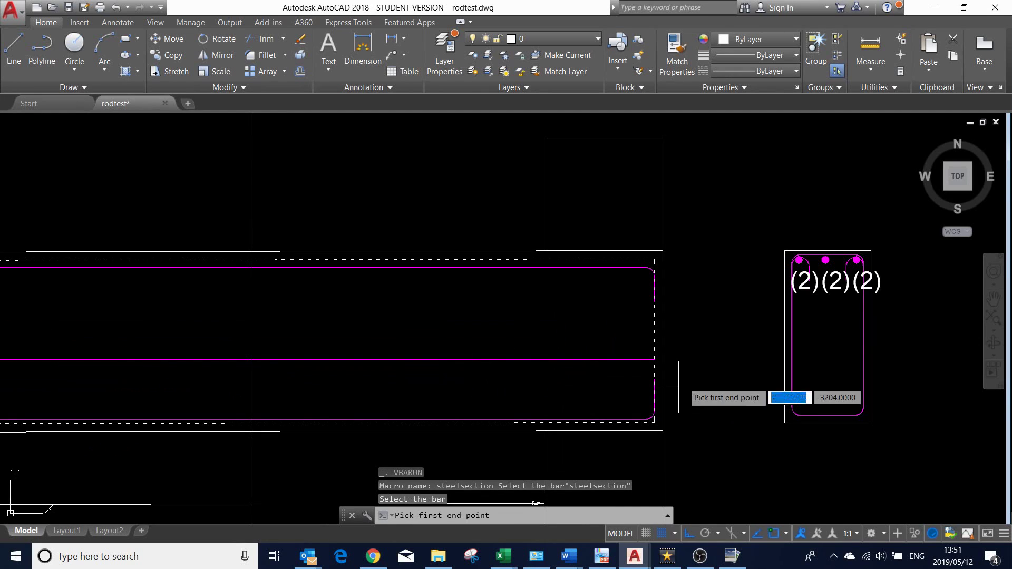
pyautogui.click(791, 336)
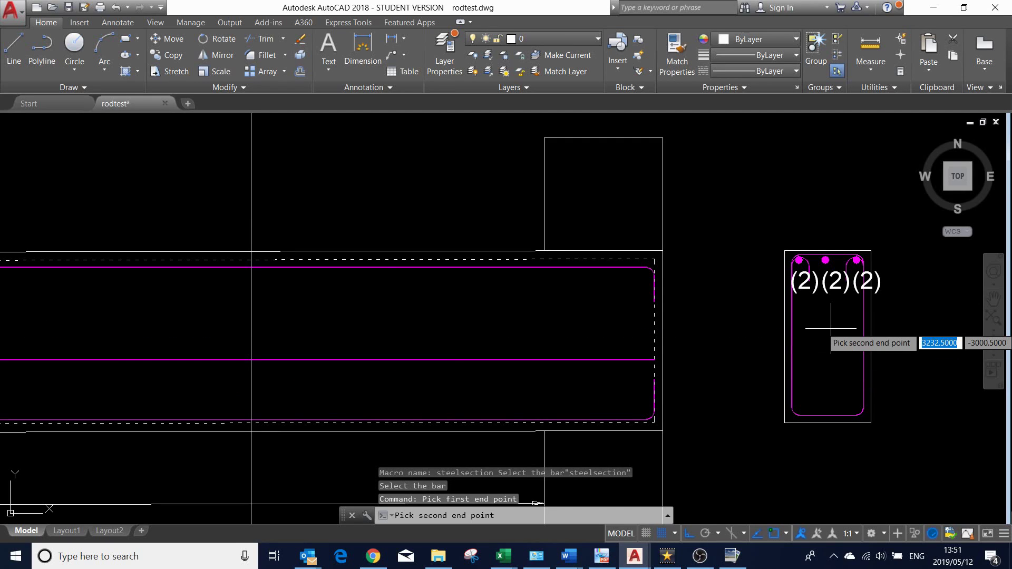
pyautogui.click(863, 337)
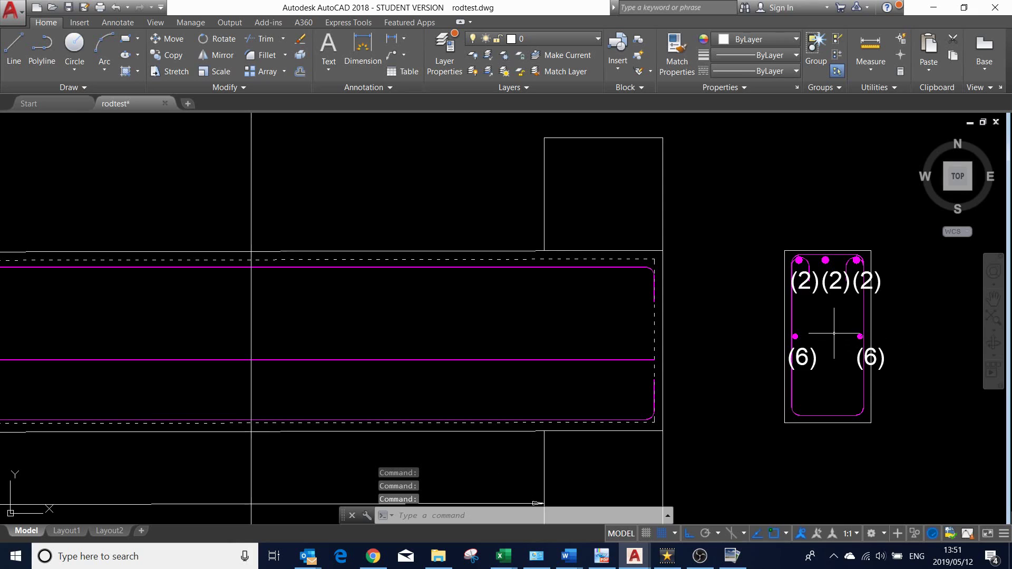
pyautogui.scroll(-3, 833, 333)
pyautogui.scroll(5, 833, 348)
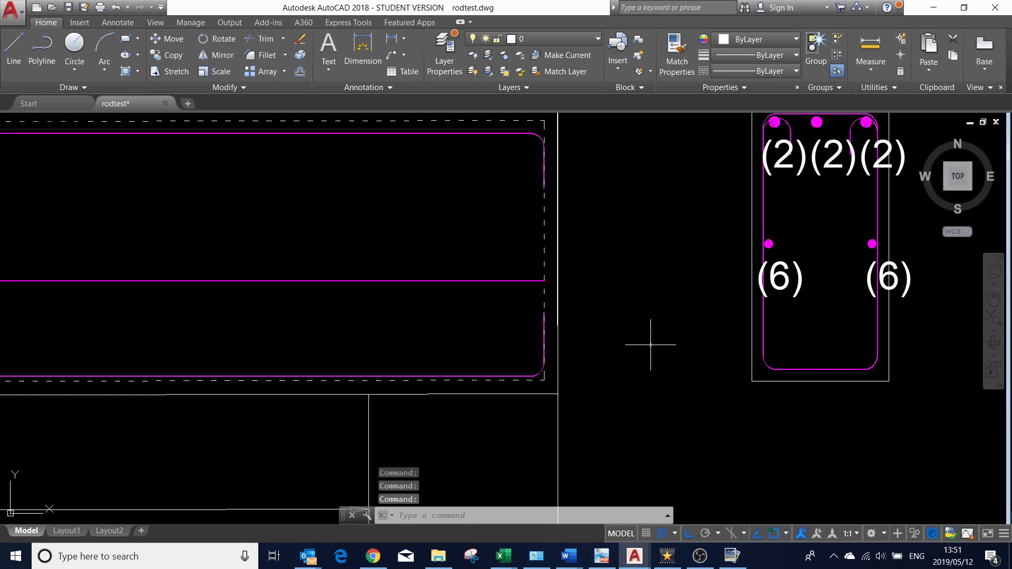
# Mark the section's bottom bar row with three dots labelled (4)
pyautogui.write('BS')
pyautogui.press('Return')
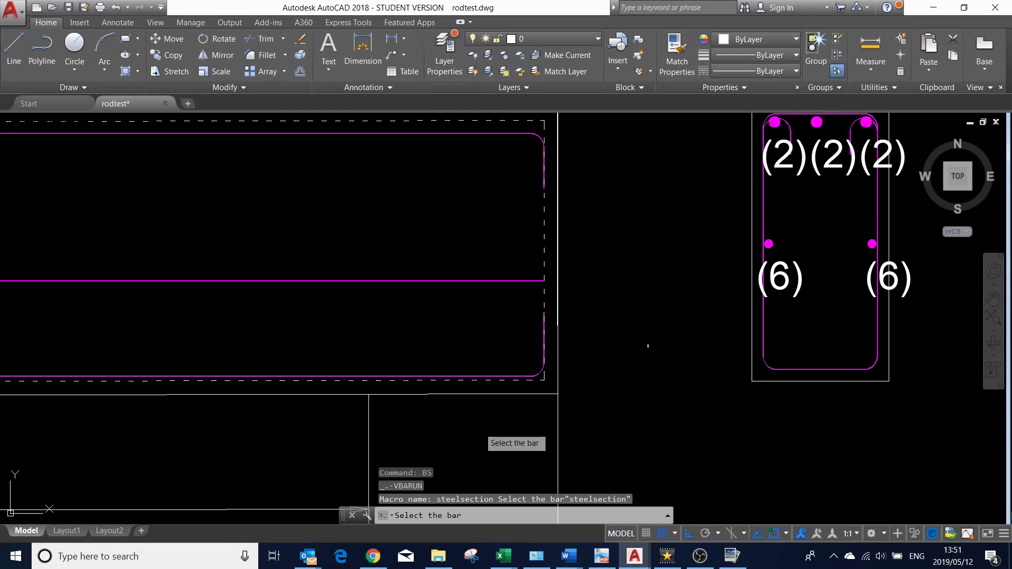
pyautogui.scroll(4, 443, 380)
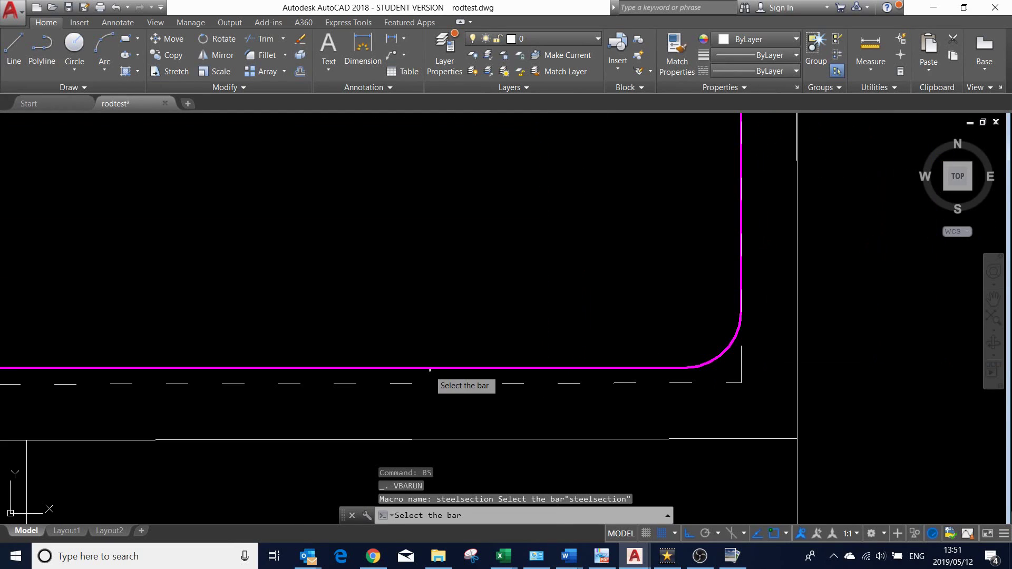
pyautogui.click(429, 367)
pyautogui.scroll(-4, 430, 369)
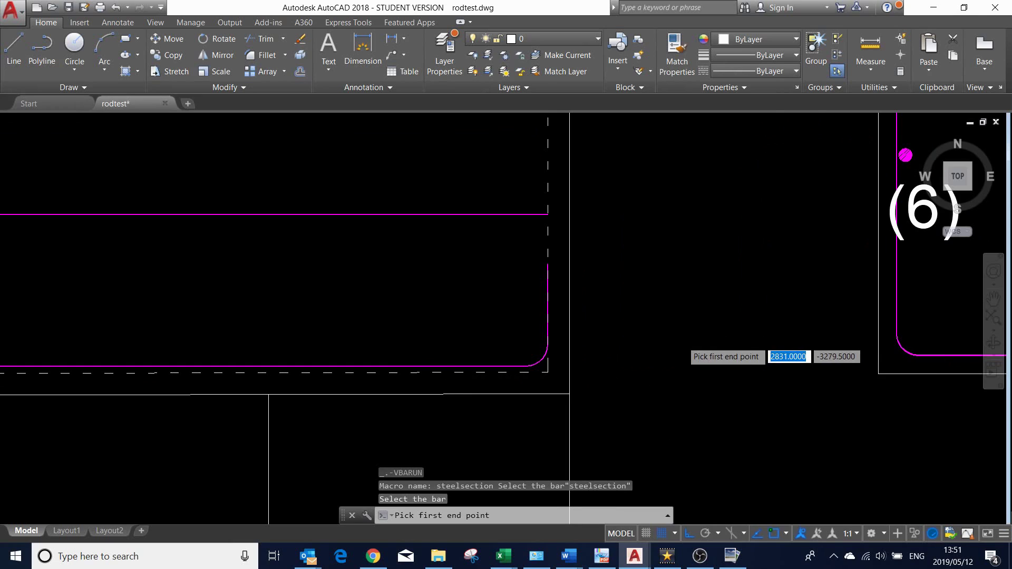
pyautogui.scroll(-2, 792, 337)
pyautogui.scroll(3, 792, 337)
pyautogui.scroll(2, 779, 335)
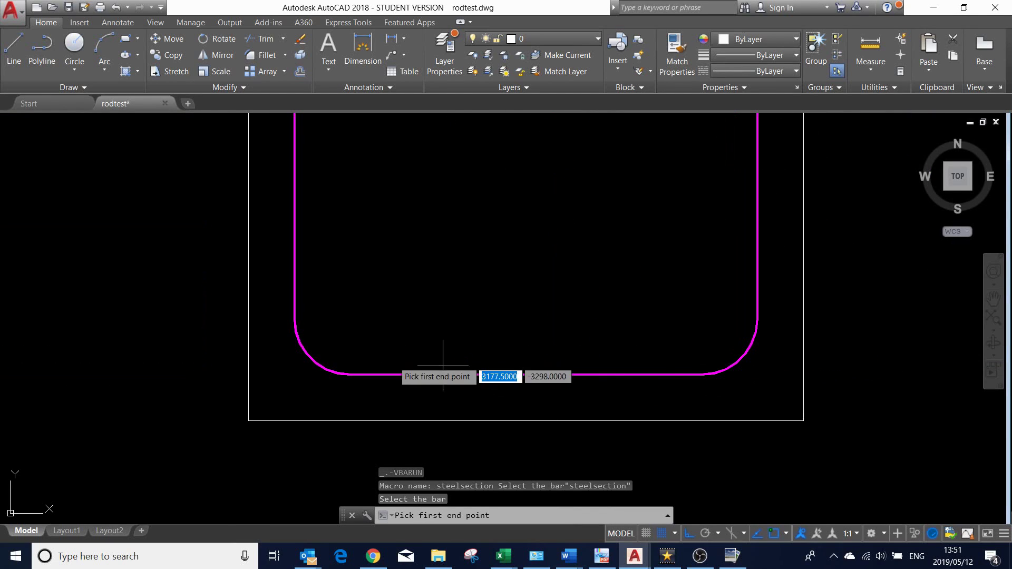
pyautogui.click(302, 355)
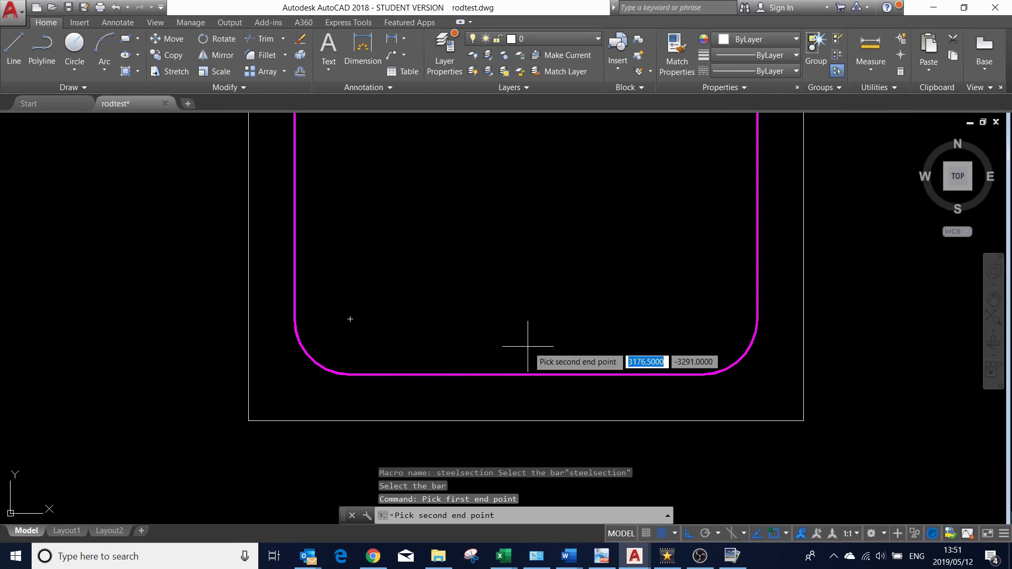
pyautogui.click(741, 358)
pyautogui.scroll(-3, 678, 271)
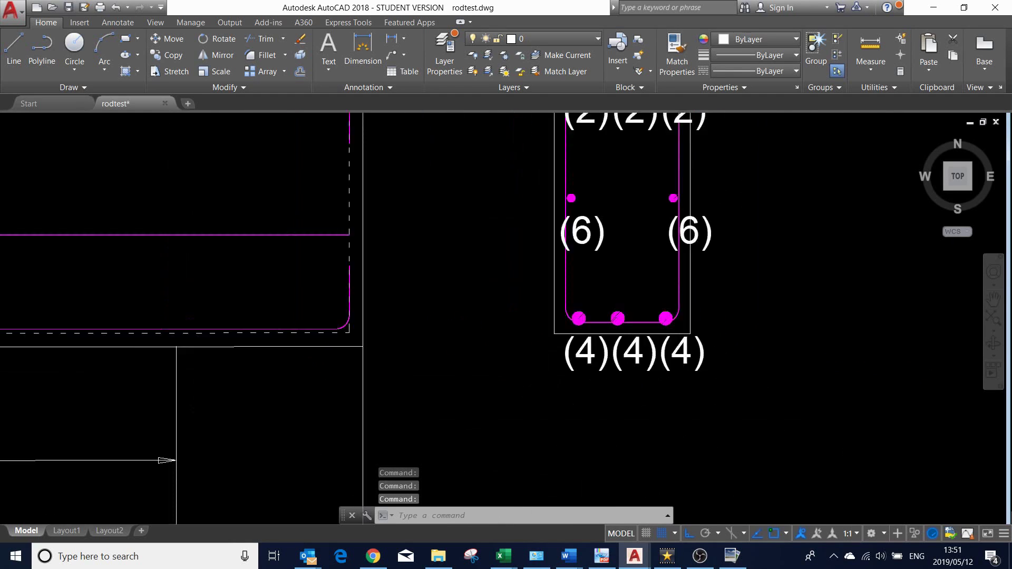
pyautogui.scroll(-1, 678, 270)
pyautogui.scroll(-1, 678, 270)
pyautogui.scroll(2, 678, 270)
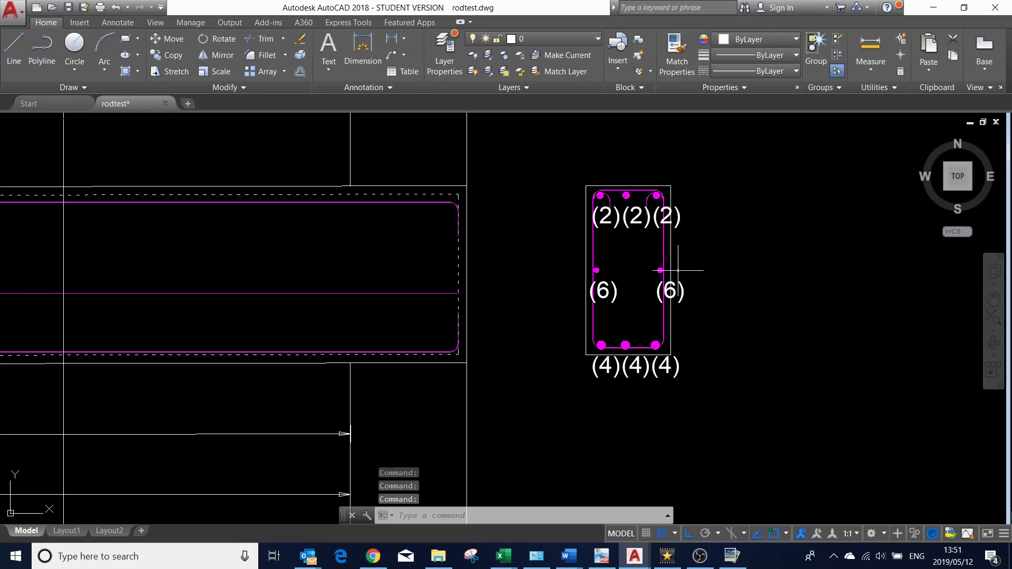
# Set up a shape-code-35, size-10 bar in Bar Details and start drawing it
pyautogui.write('BD')
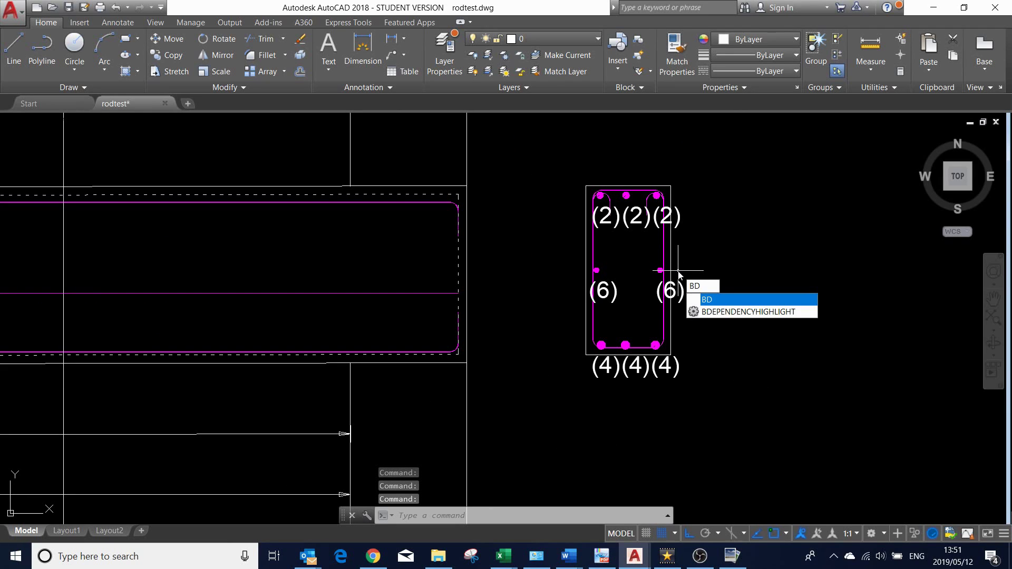
pyautogui.press('Return')
pyautogui.click(494, 222)
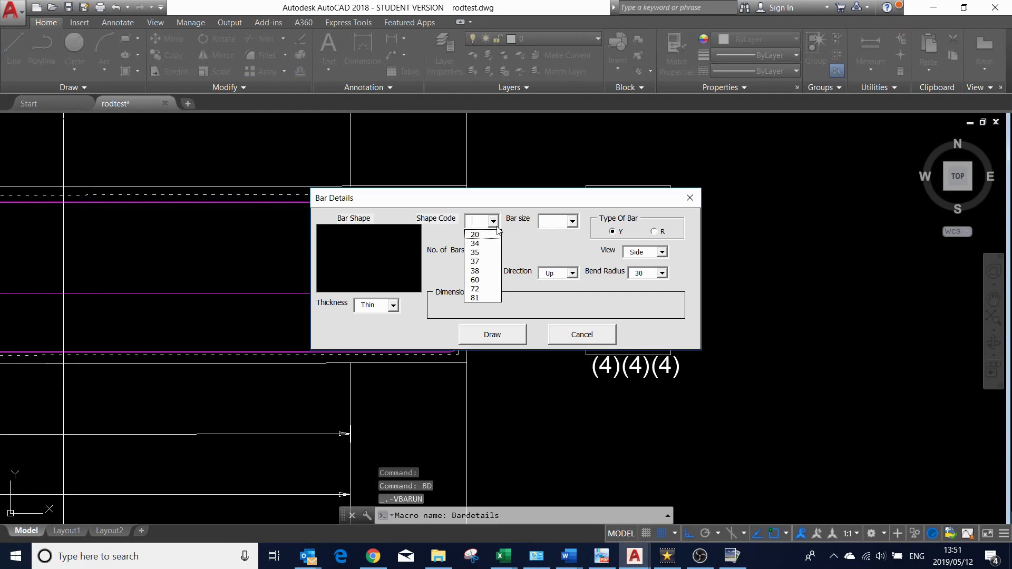
pyautogui.click(492, 253)
pyautogui.click(573, 221)
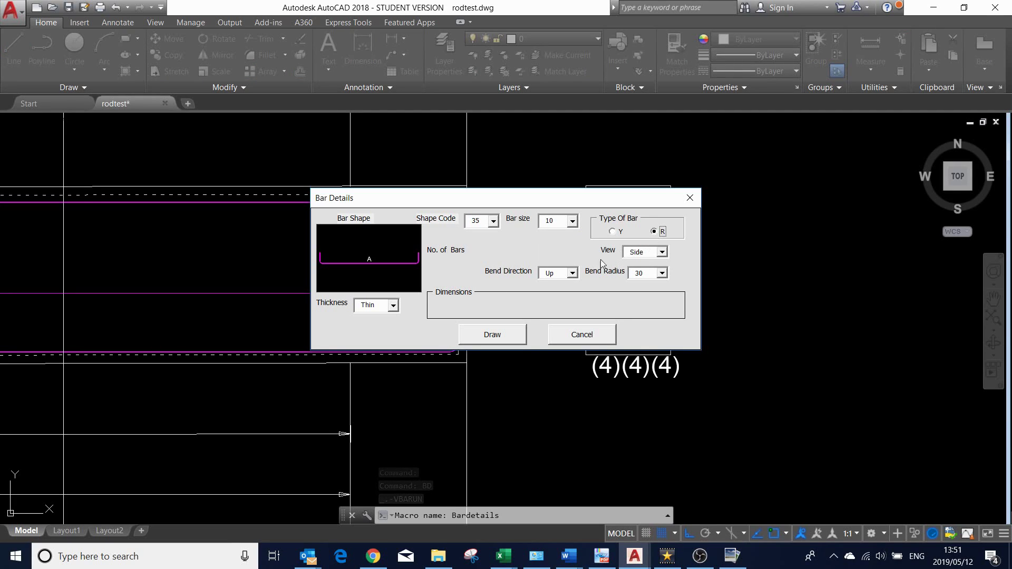
pyautogui.click(504, 338)
# Span the link between the left and right middle side bars at 200 spacing
pyautogui.scroll(5, 606, 266)
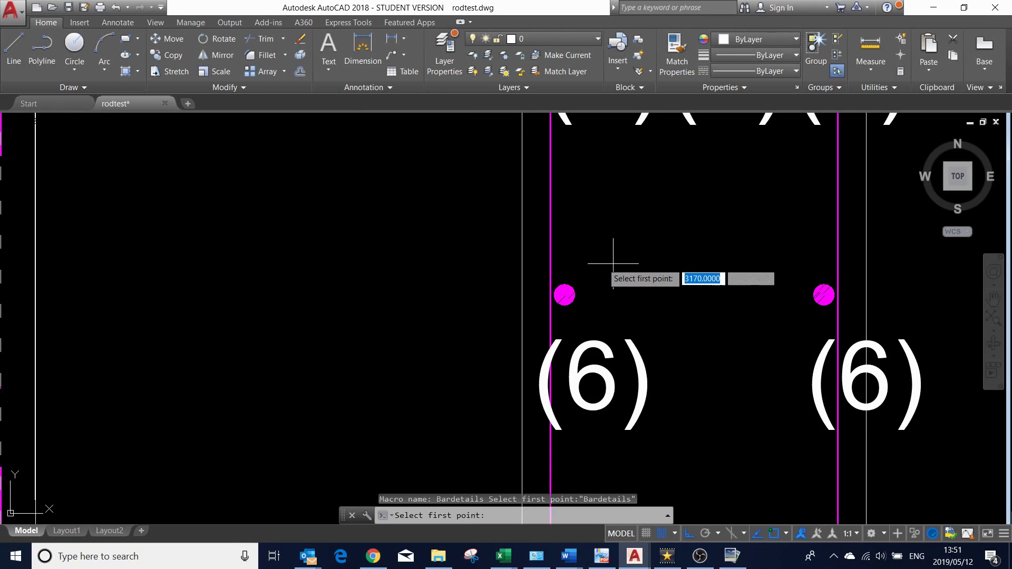
pyautogui.click(550, 266)
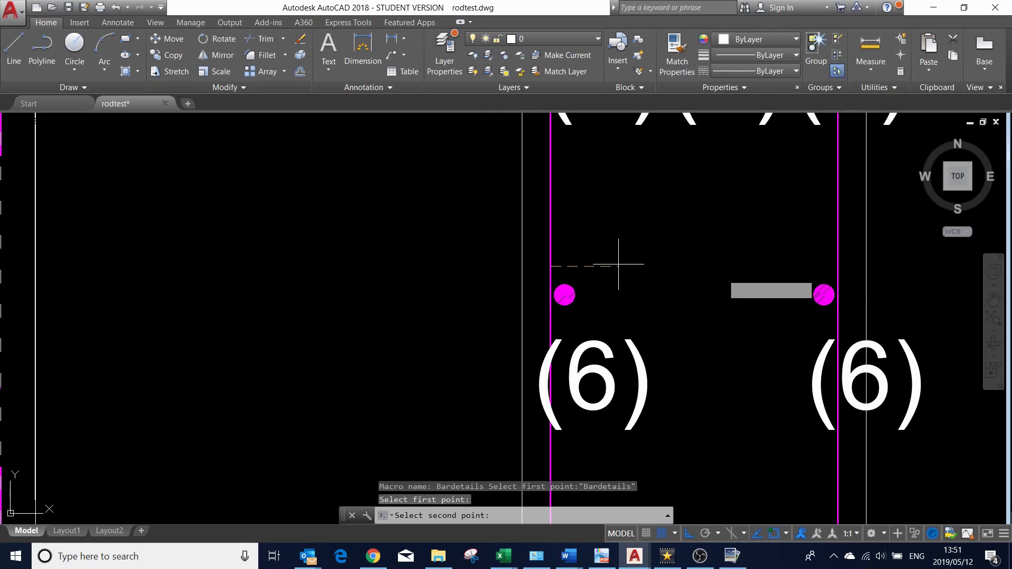
pyautogui.click(828, 264)
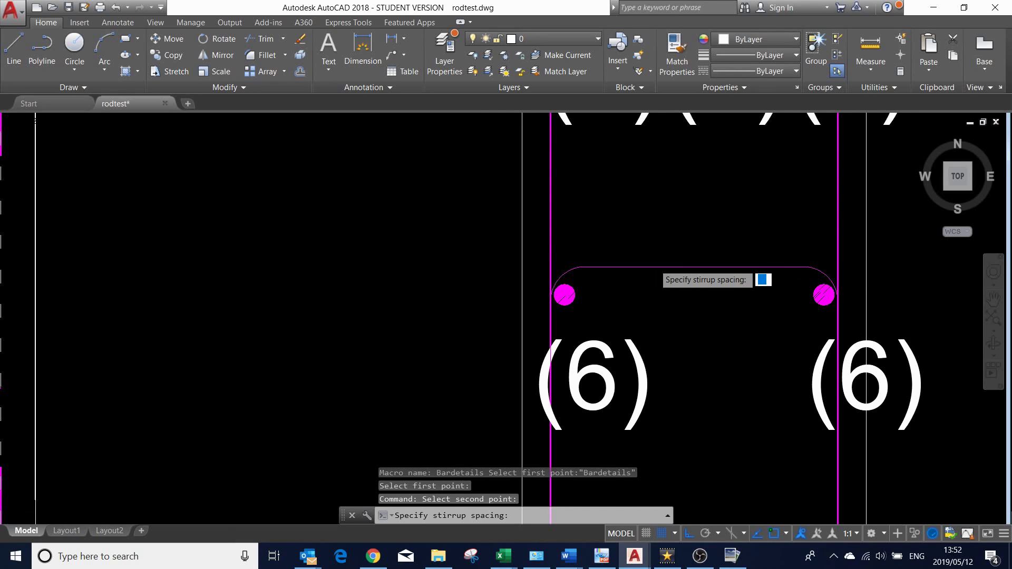
pyautogui.scroll(-6, 653, 265)
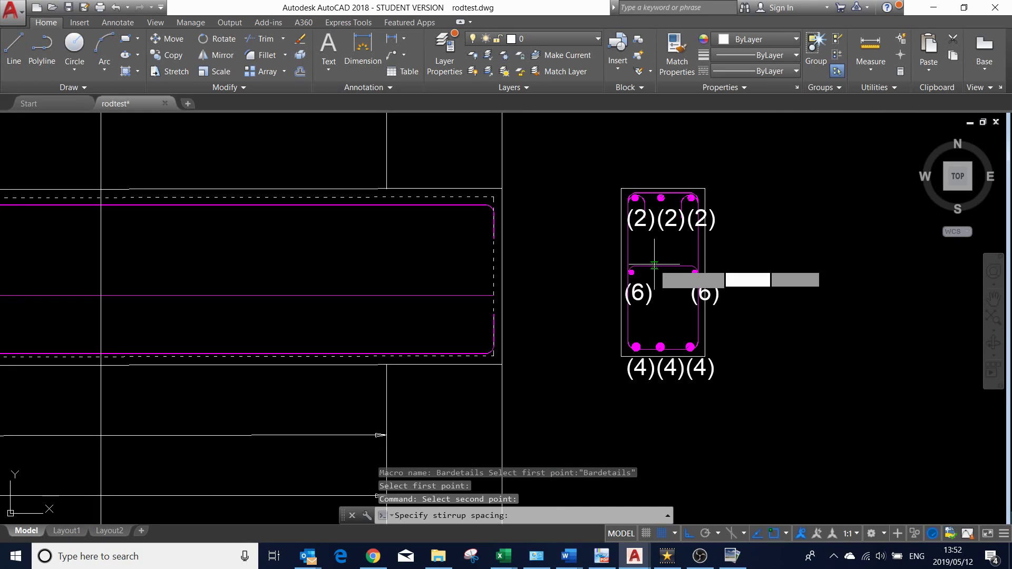
pyautogui.press('Return')
pyautogui.scroll(-4, 653, 270)
pyautogui.scroll(-4, 653, 269)
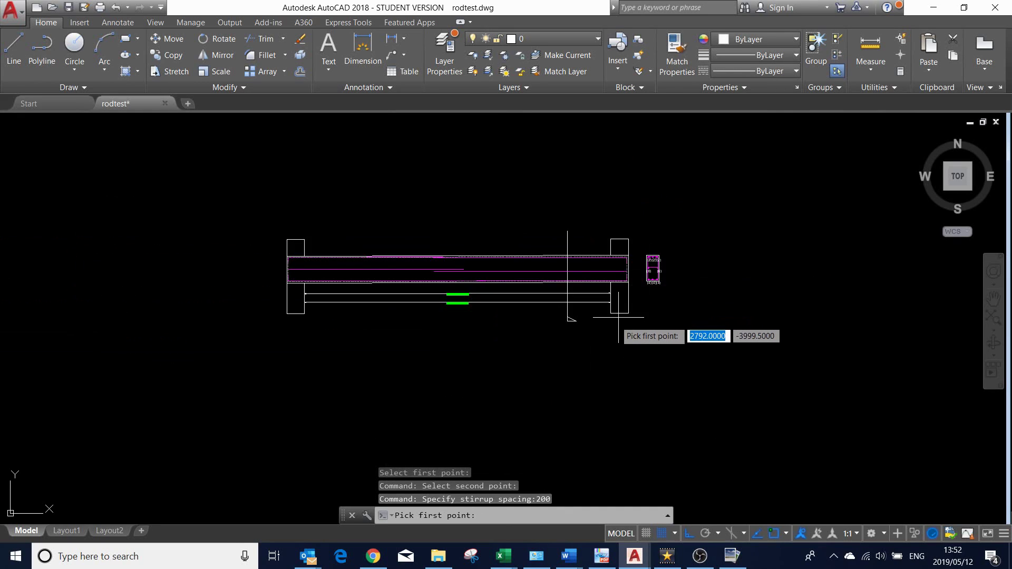
# Run the distribution from right column to beam's left end, placing the 37R10-9- @ 200 C/C label
pyautogui.scroll(6, 610, 322)
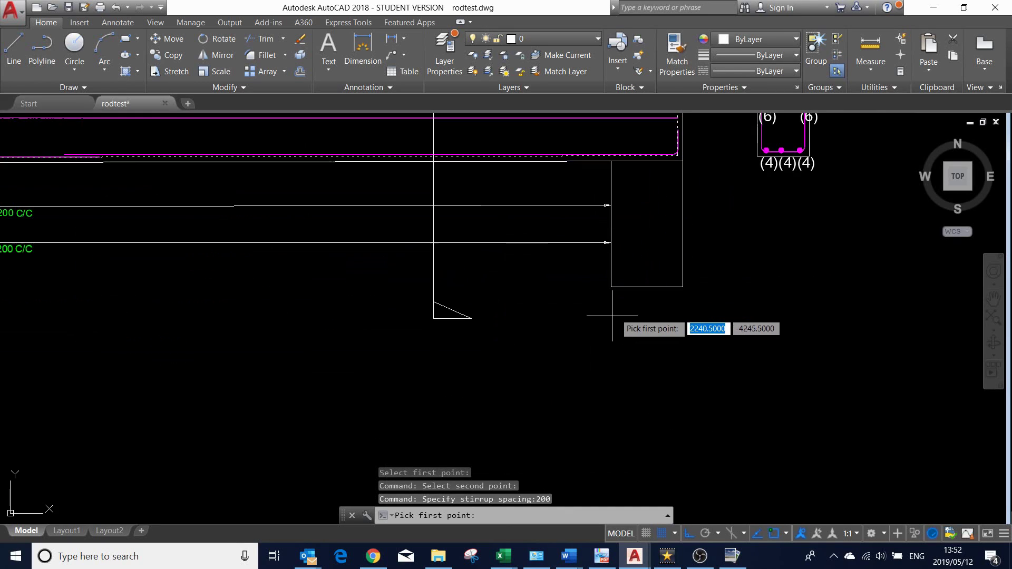
pyautogui.click(611, 285)
pyautogui.scroll(-6, 609, 283)
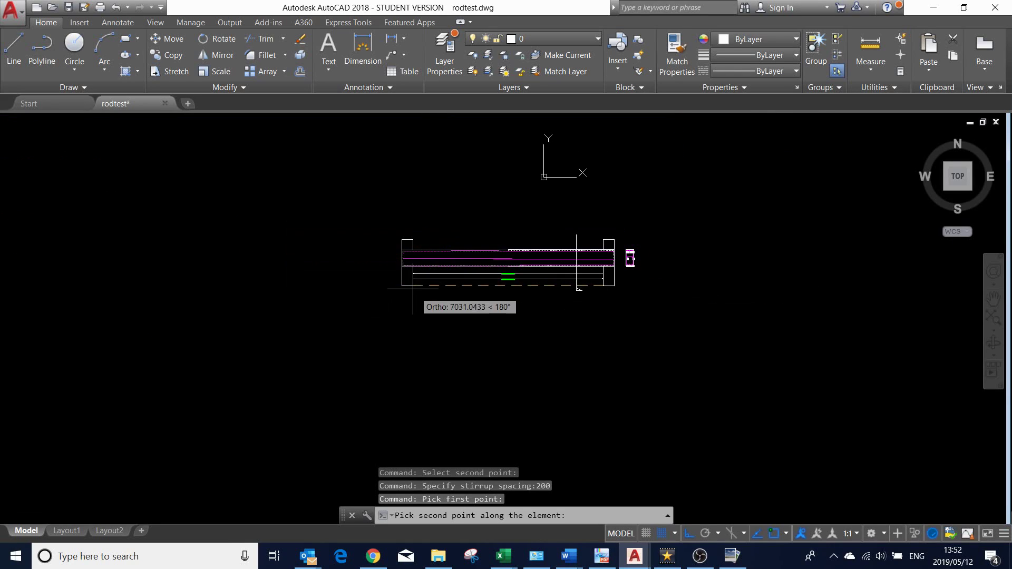
pyautogui.scroll(5, 406, 299)
pyautogui.scroll(4, 406, 285)
pyautogui.click(401, 241)
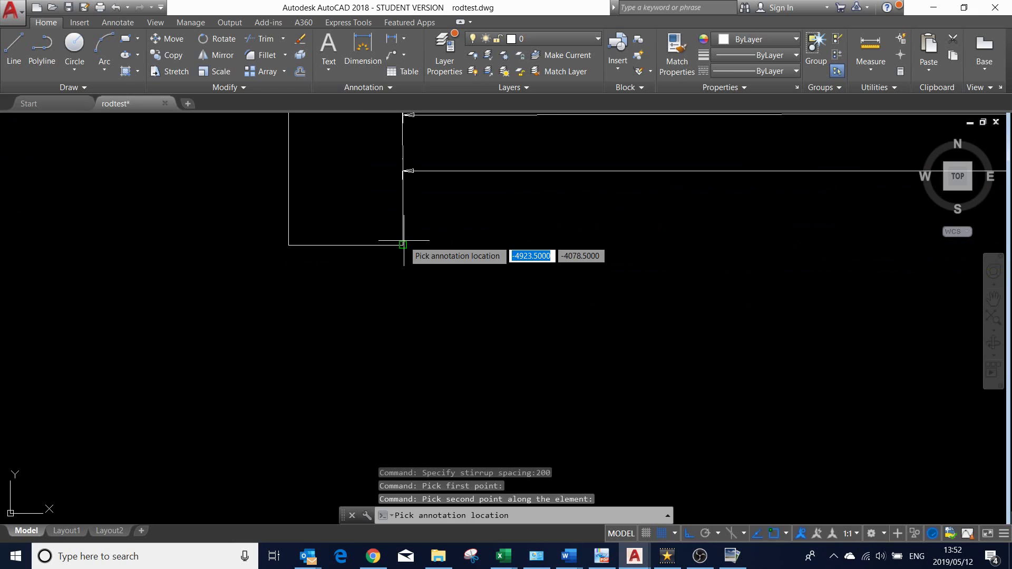
pyautogui.scroll(-4, 481, 232)
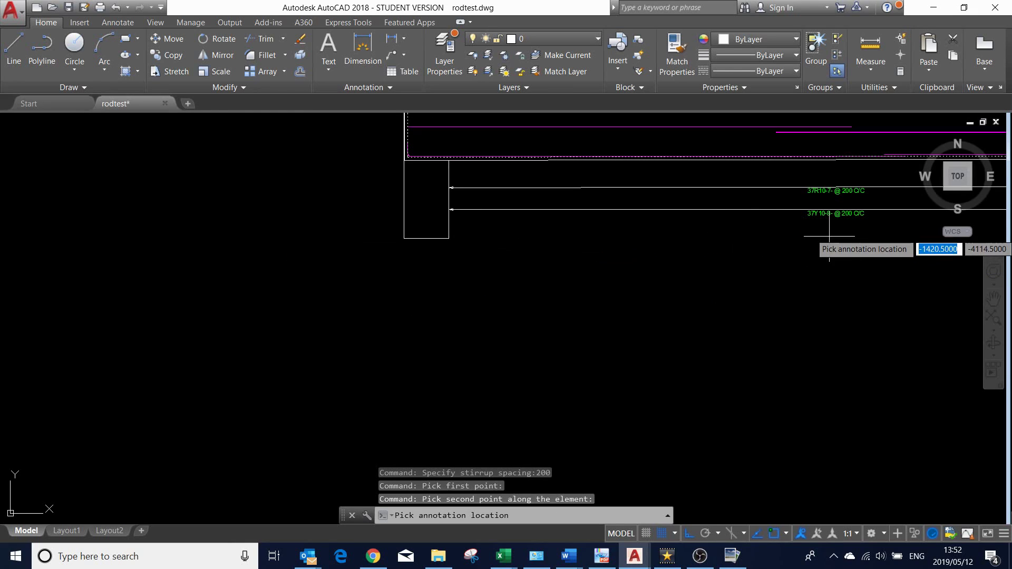
pyautogui.click(788, 240)
pyautogui.scroll(-3, 800, 242)
pyautogui.scroll(4, 801, 242)
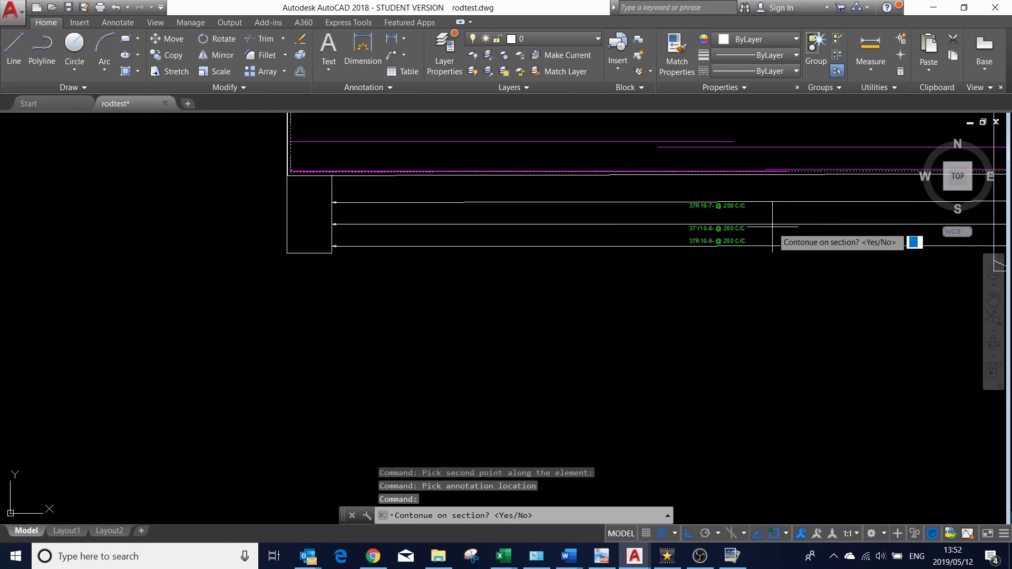
pyautogui.scroll(4, 764, 221)
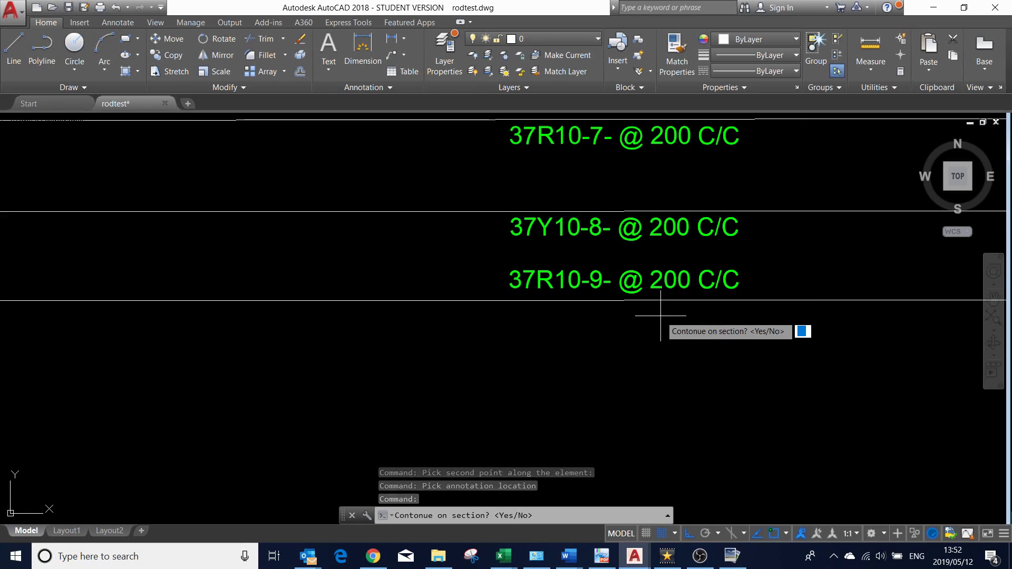
pyautogui.write('n')
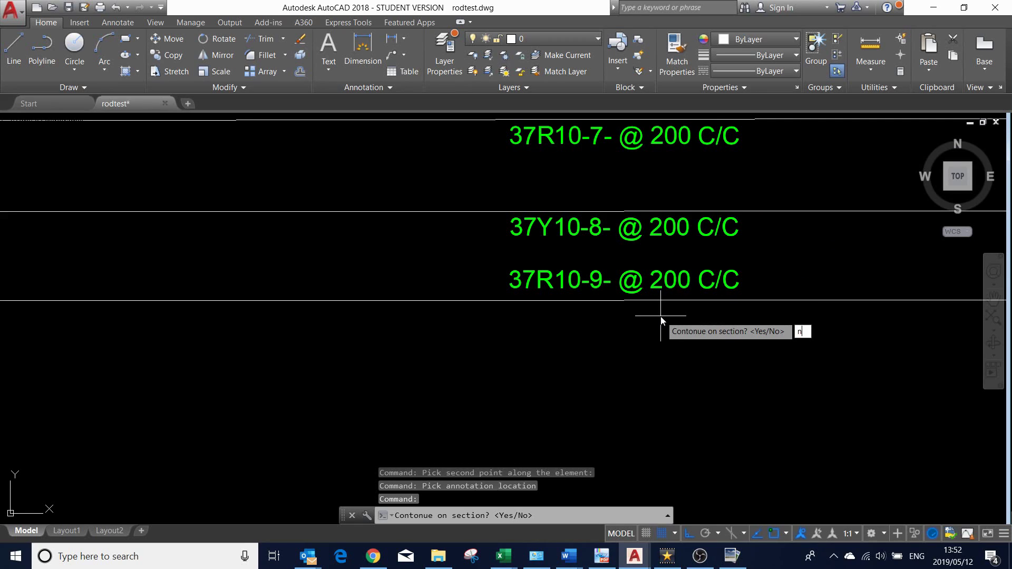
pyautogui.press('Return')
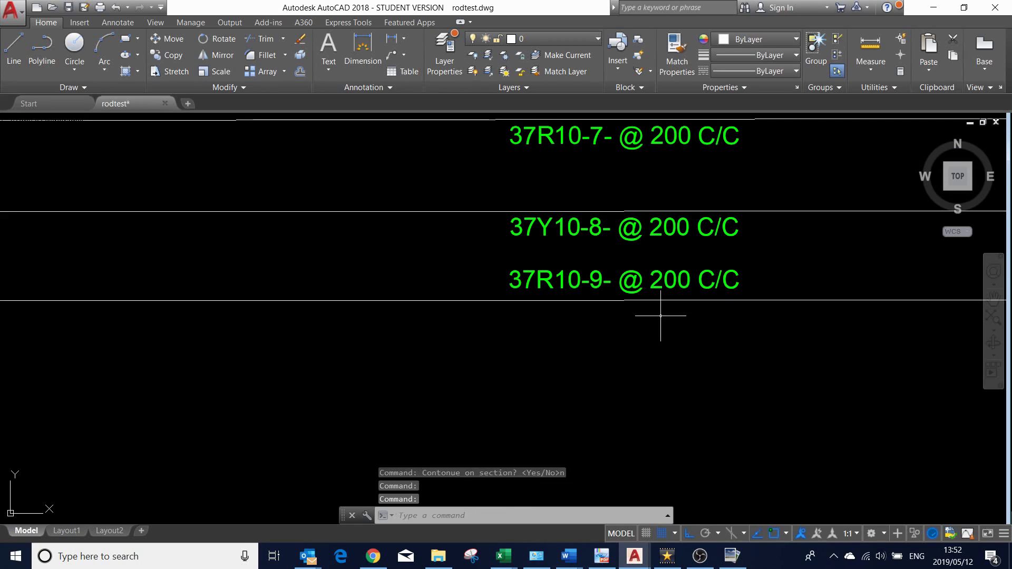
pyautogui.scroll(-2, 569, 321)
# Label the beam's first top bar with a 3Y16-1 leader above the beam
pyautogui.scroll(-3, 533, 300)
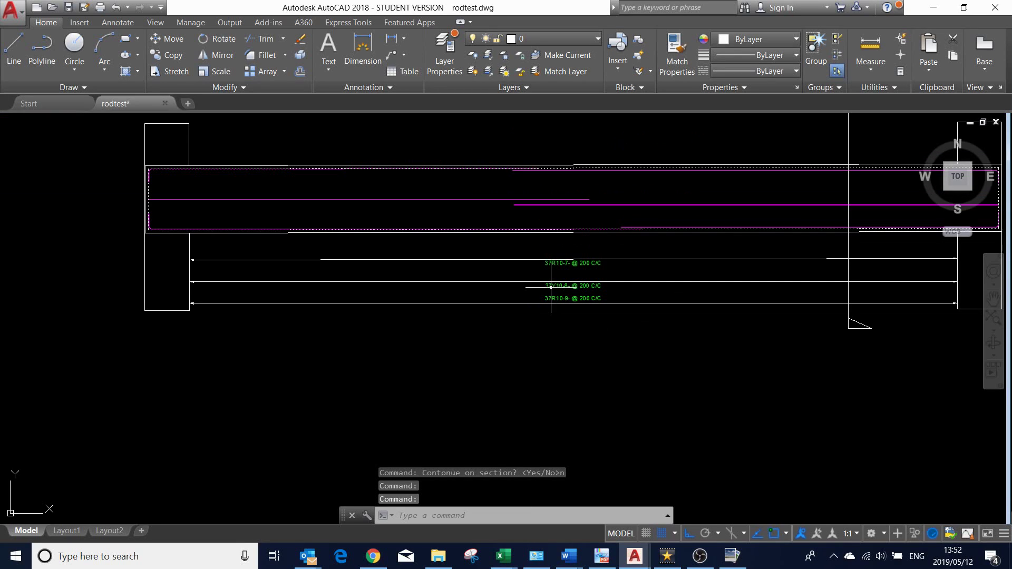
pyautogui.scroll(-1, 530, 298)
pyautogui.scroll(-2, 529, 299)
pyautogui.scroll(5, 704, 263)
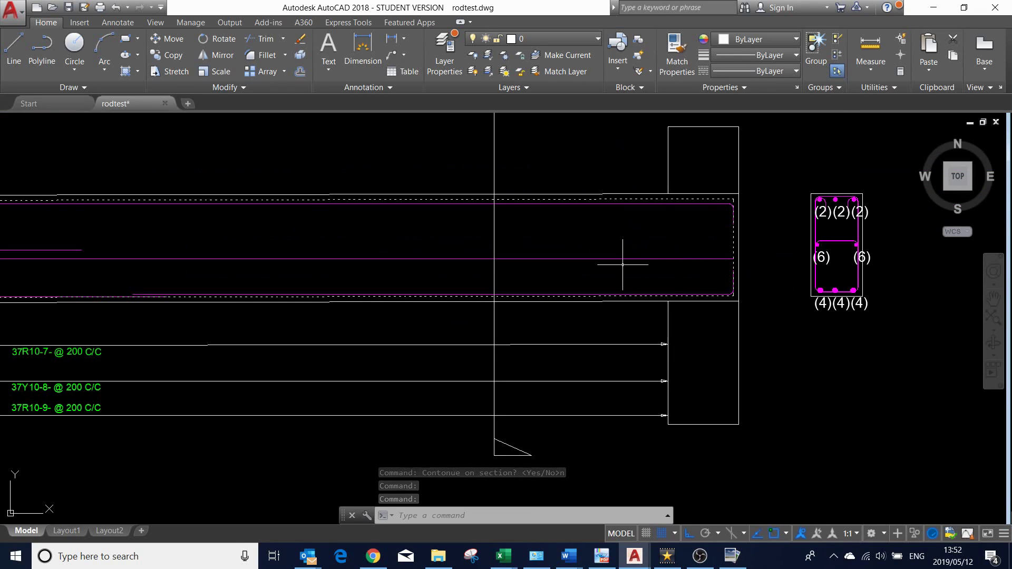
pyautogui.scroll(-2, 652, 262)
pyautogui.scroll(5, 700, 232)
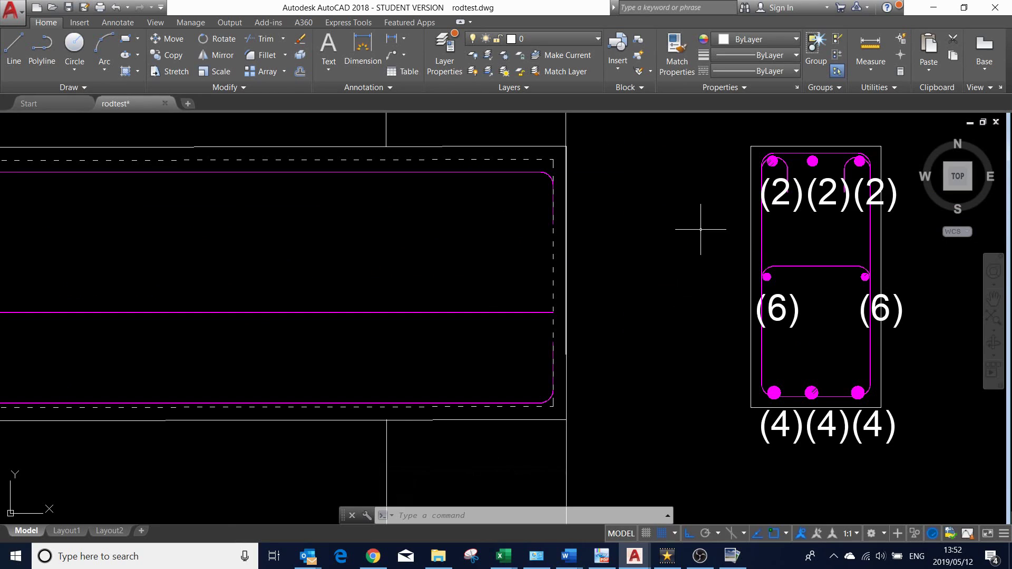
pyautogui.scroll(-3, 700, 229)
pyautogui.scroll(-2, 666, 239)
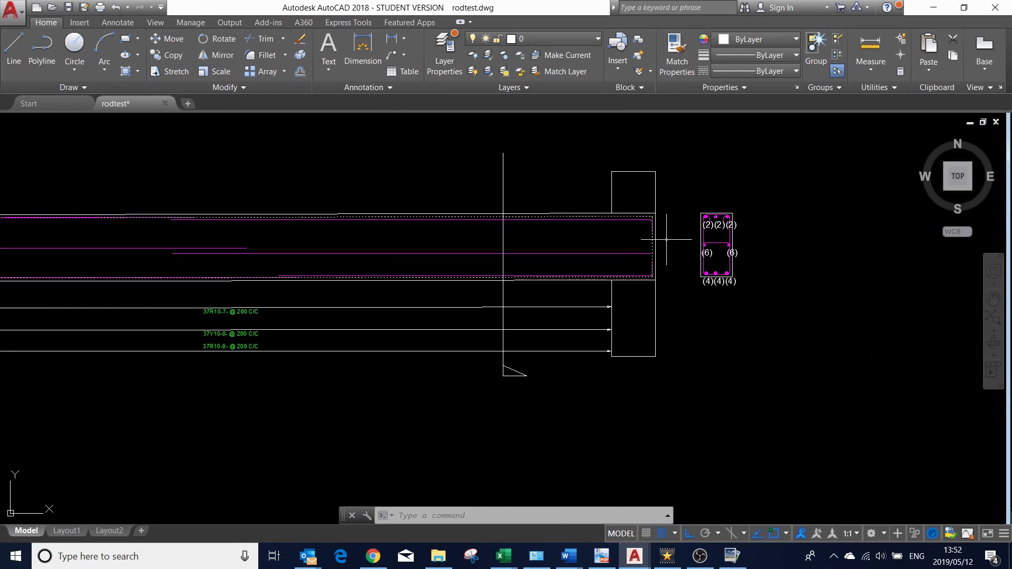
pyautogui.write('Bl')
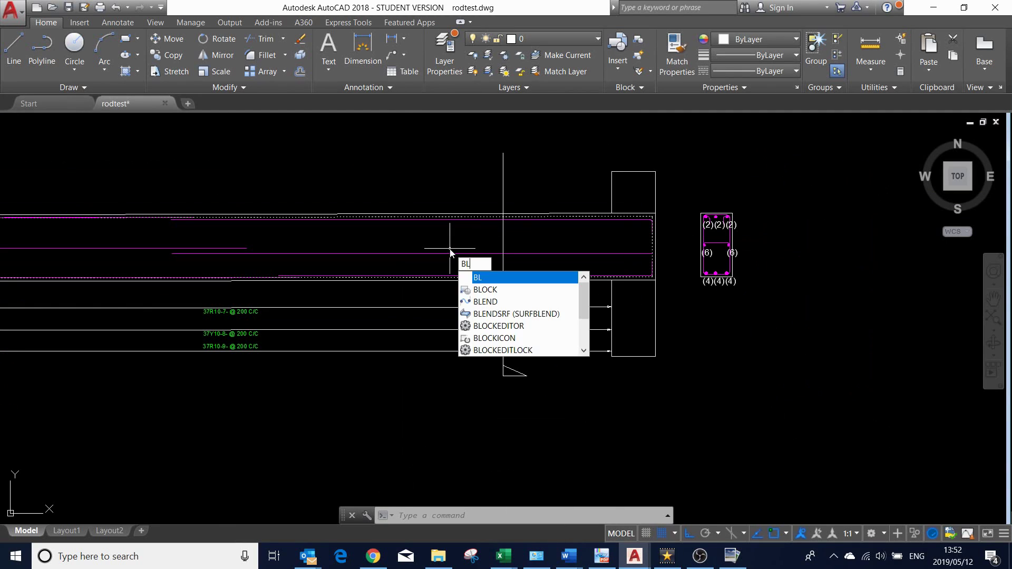
pyautogui.press('Return')
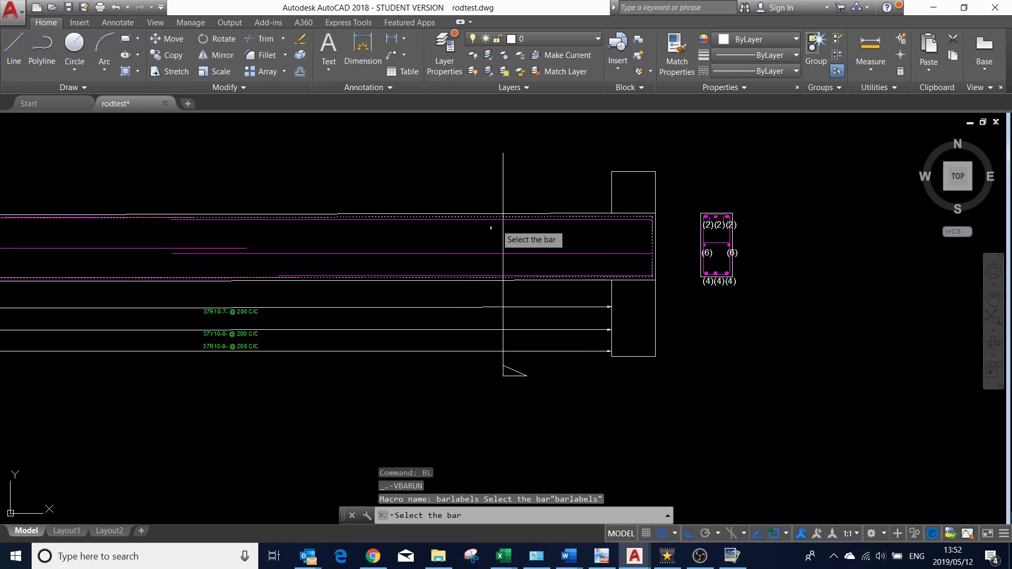
pyautogui.scroll(-3, 495, 226)
pyautogui.scroll(5, 276, 211)
pyautogui.scroll(3, 279, 224)
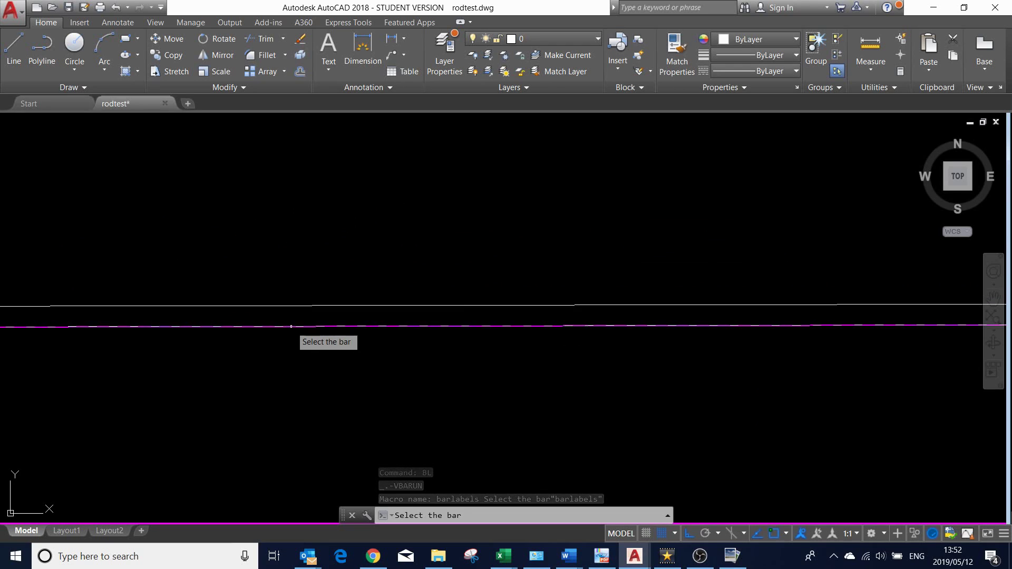
pyautogui.click(294, 328)
pyautogui.scroll(-5, 289, 199)
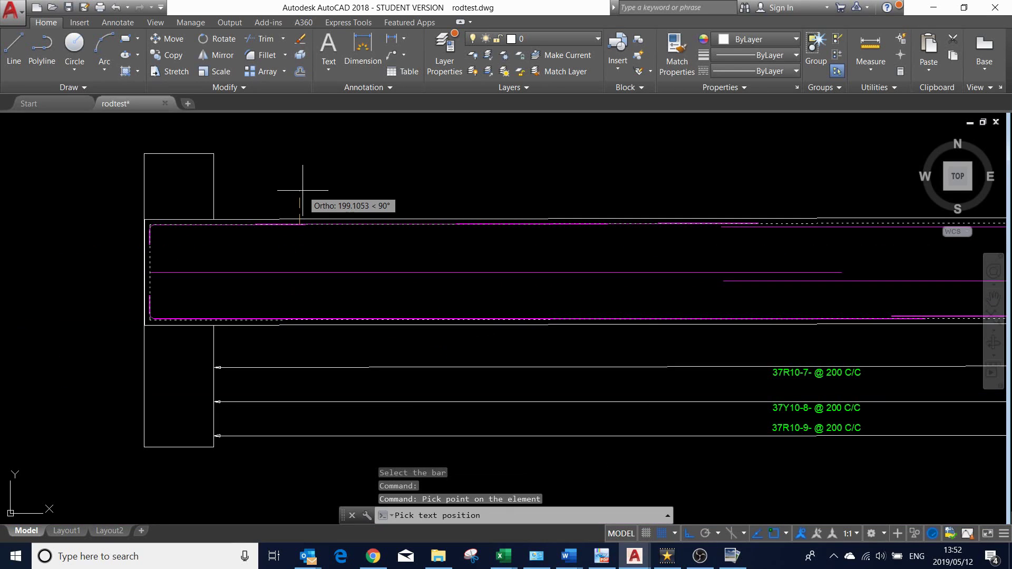
pyautogui.click(298, 127)
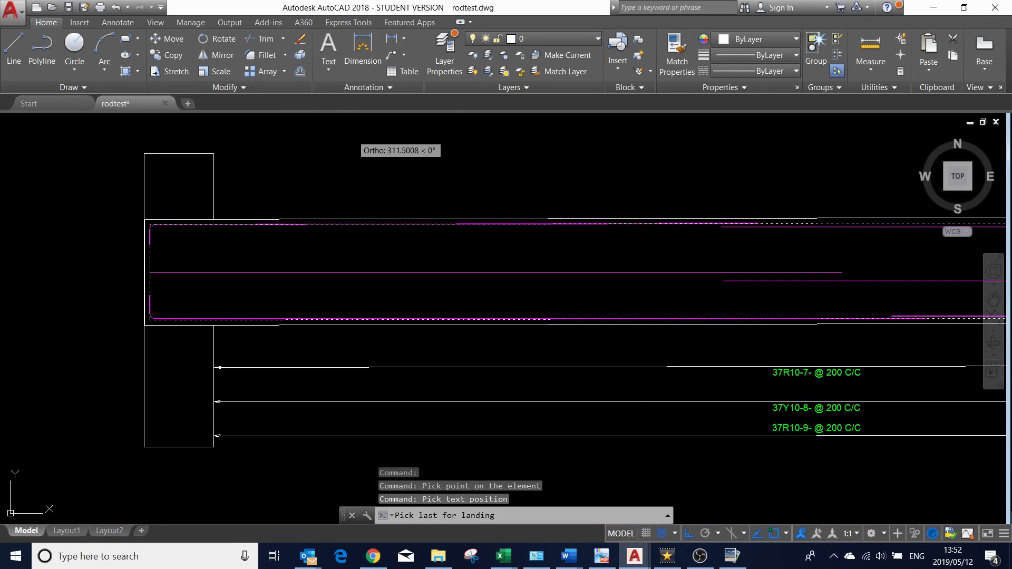
pyautogui.click(298, 224)
pyautogui.scroll(4, 364, 129)
pyautogui.scroll(-2, 334, 198)
pyautogui.scroll(-2, 334, 199)
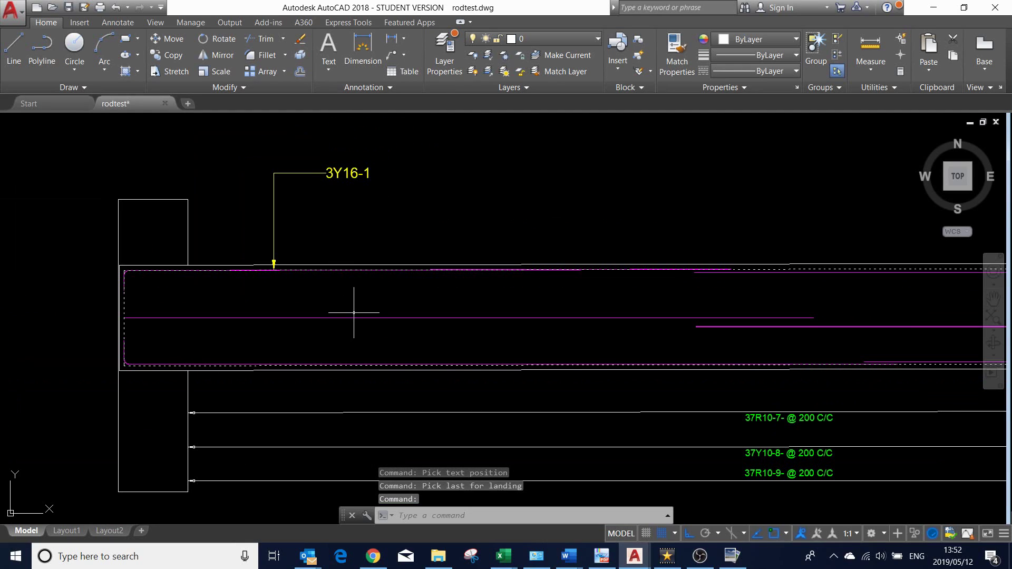
# Label the next top bar with a 3Y16-2 leader above the beam
pyautogui.write('BL')
pyautogui.press('Return')
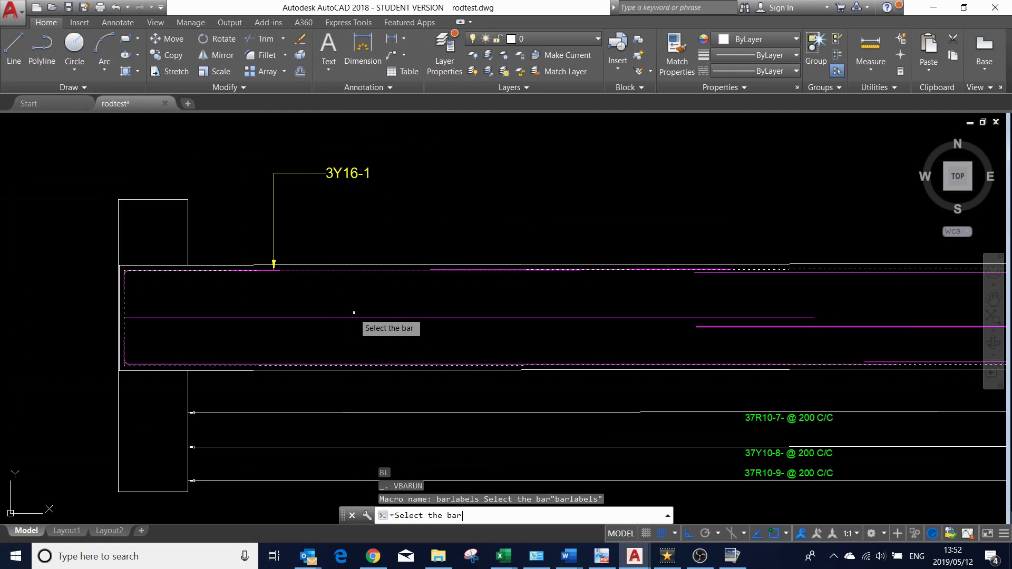
pyautogui.scroll(-4, 308, 303)
pyautogui.scroll(4, 619, 291)
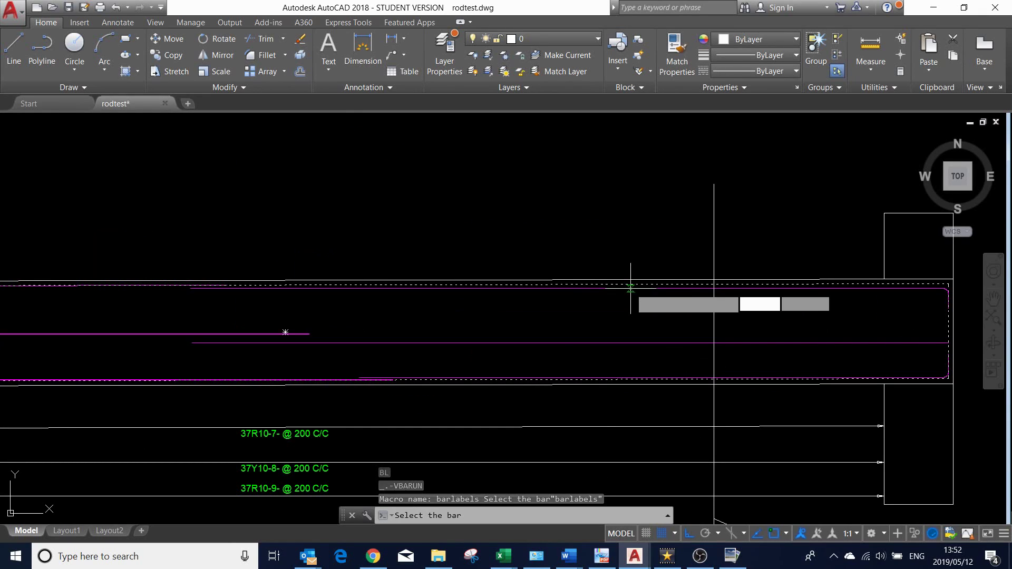
pyautogui.click(630, 288)
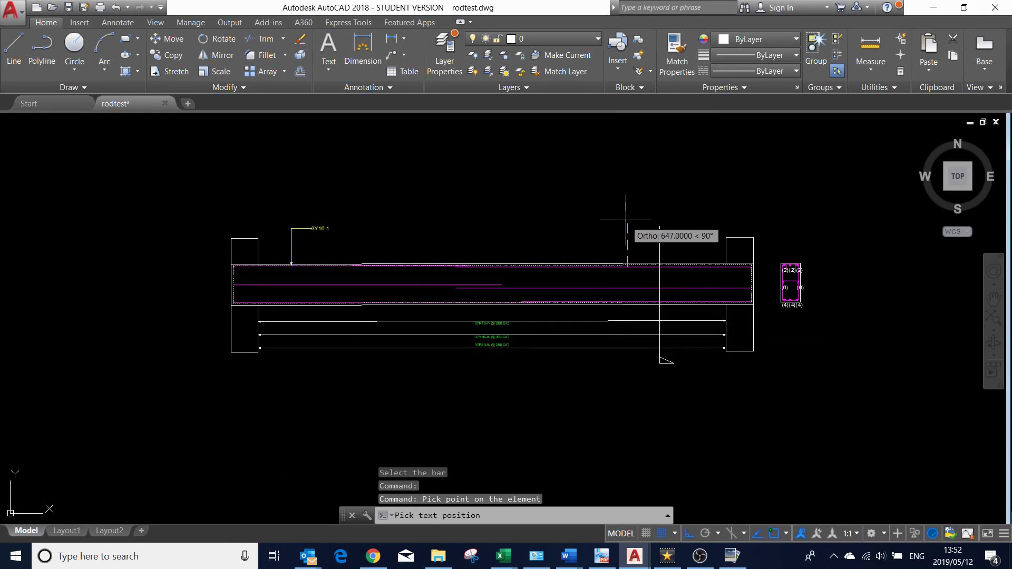
pyautogui.click(659, 219)
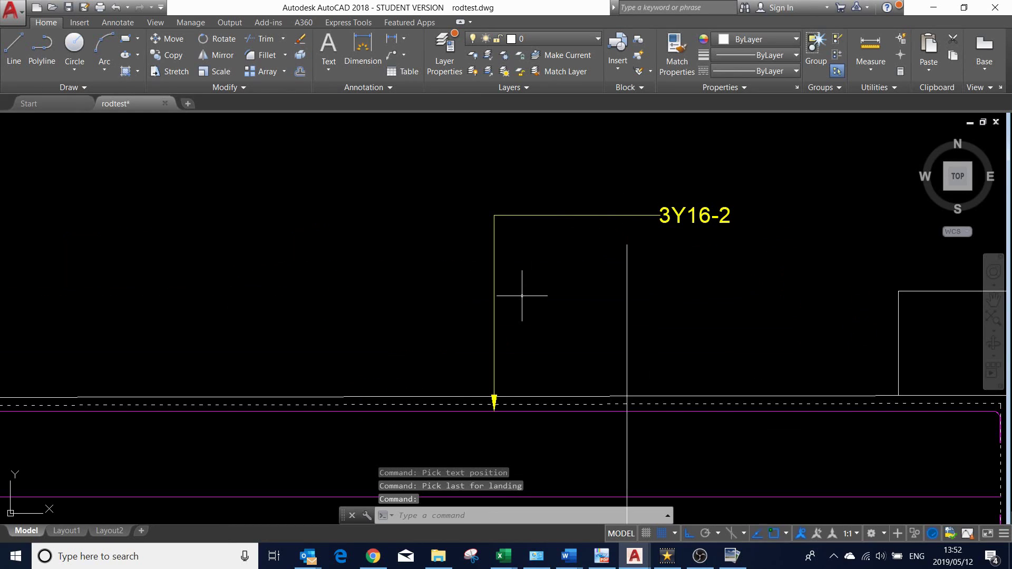
# Label the middle bar with a 2Y12-6 leader whose text sits below the beam
pyautogui.write('BL')
pyautogui.press('Return')
pyautogui.scroll(-3, 500, 301)
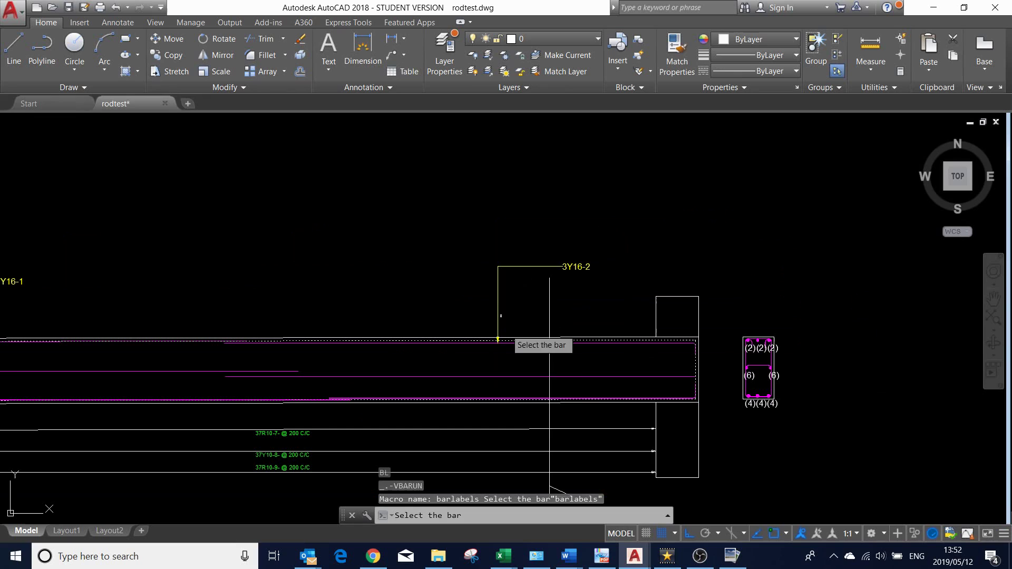
pyautogui.click(531, 377)
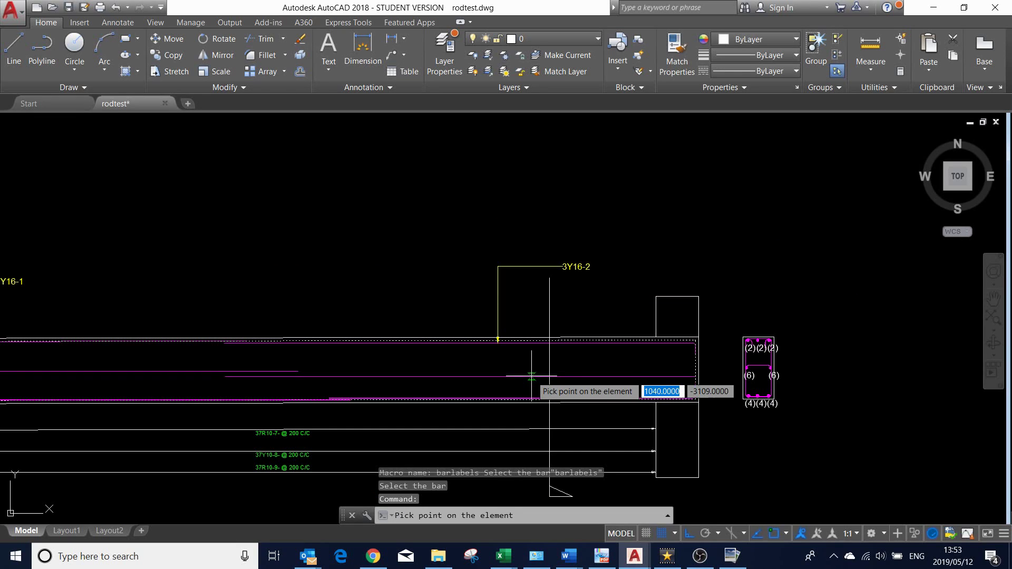
pyautogui.click(532, 376)
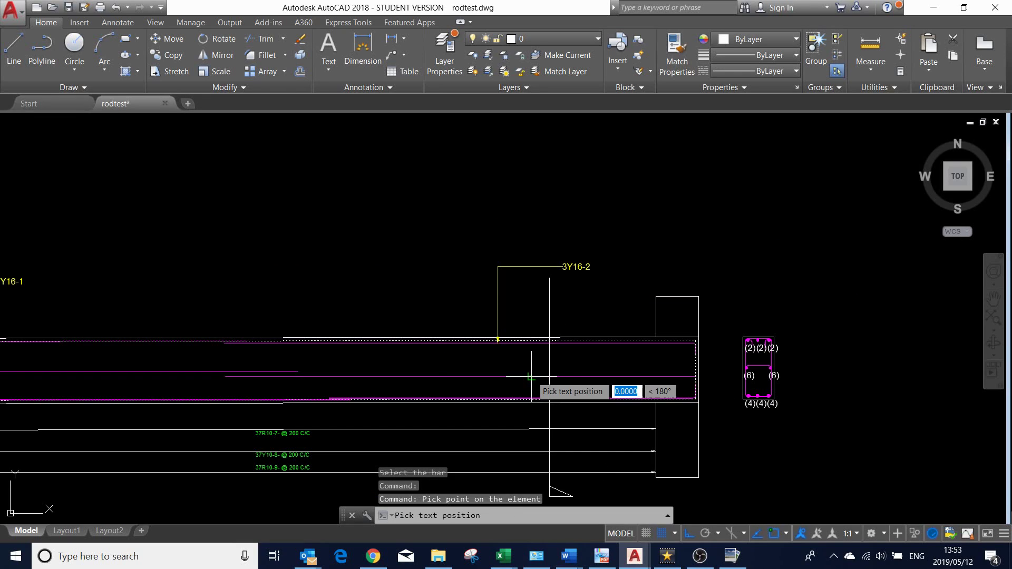
pyautogui.scroll(-4, 532, 376)
pyautogui.scroll(4, 532, 428)
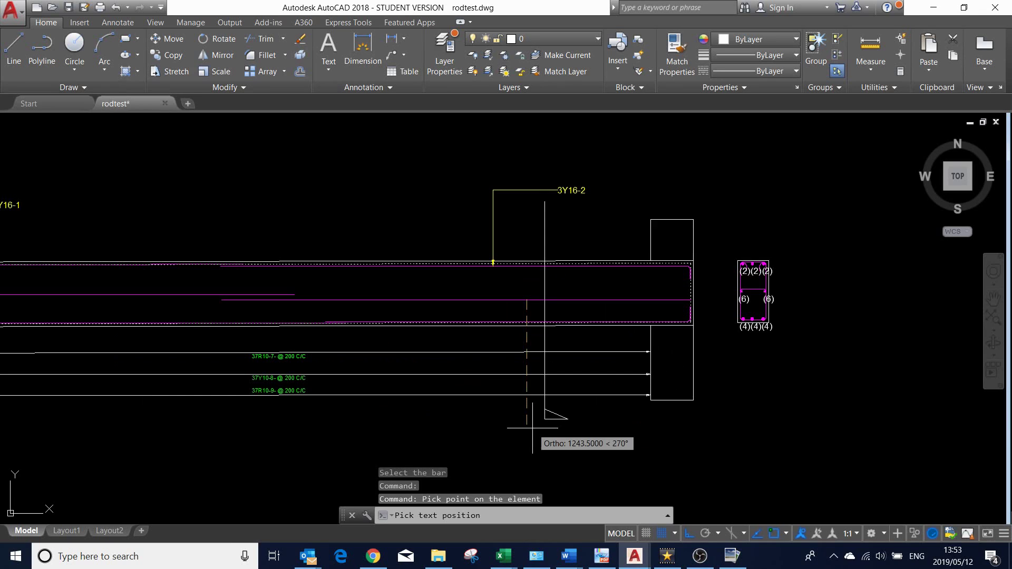
pyautogui.click(527, 432)
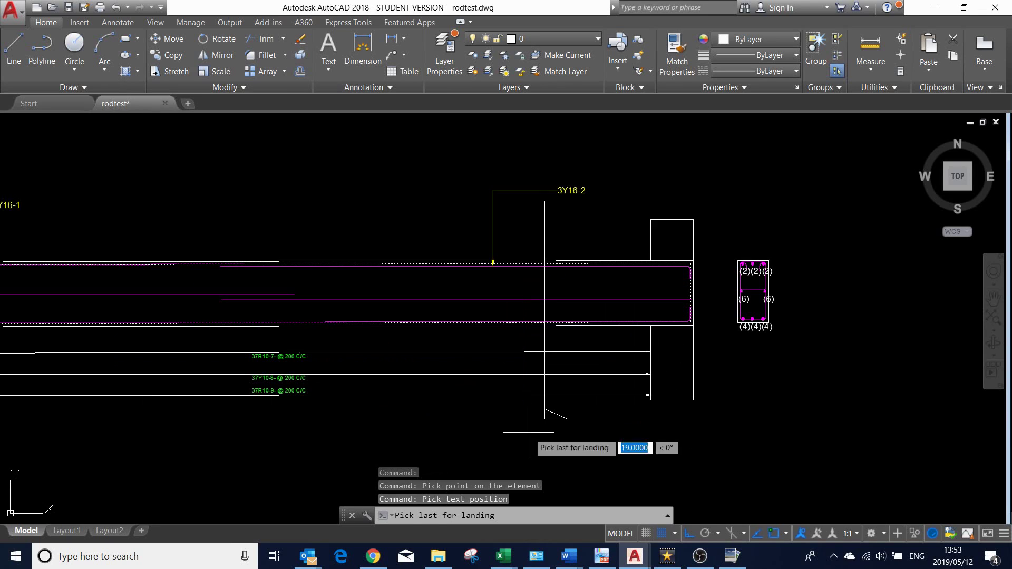
pyautogui.click(558, 420)
# Drag the 2Y12-6 label's grip lower so its leader drops straight down
pyautogui.scroll(3, 558, 420)
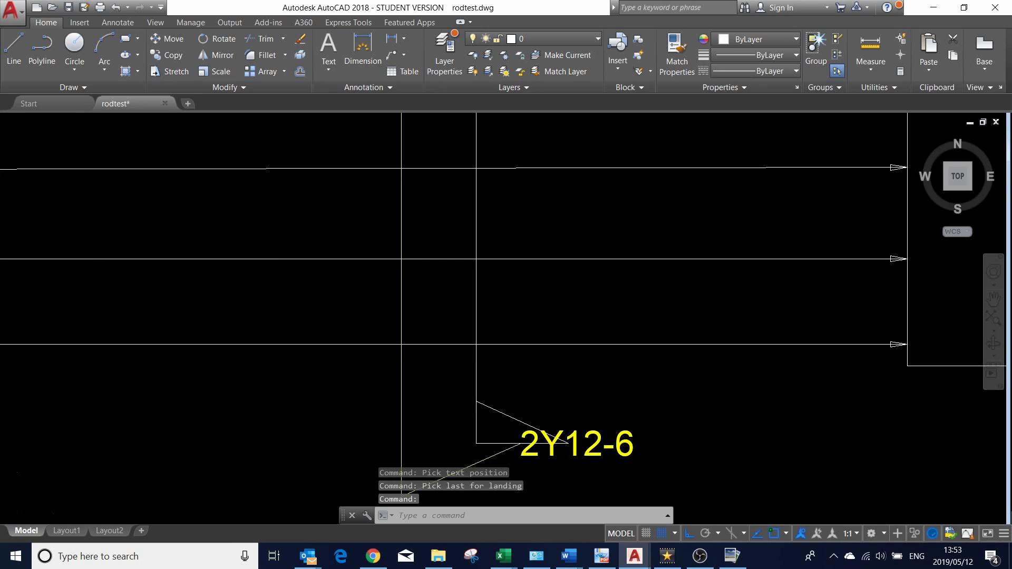
pyautogui.scroll(-3, 573, 394)
pyautogui.scroll(4, 577, 401)
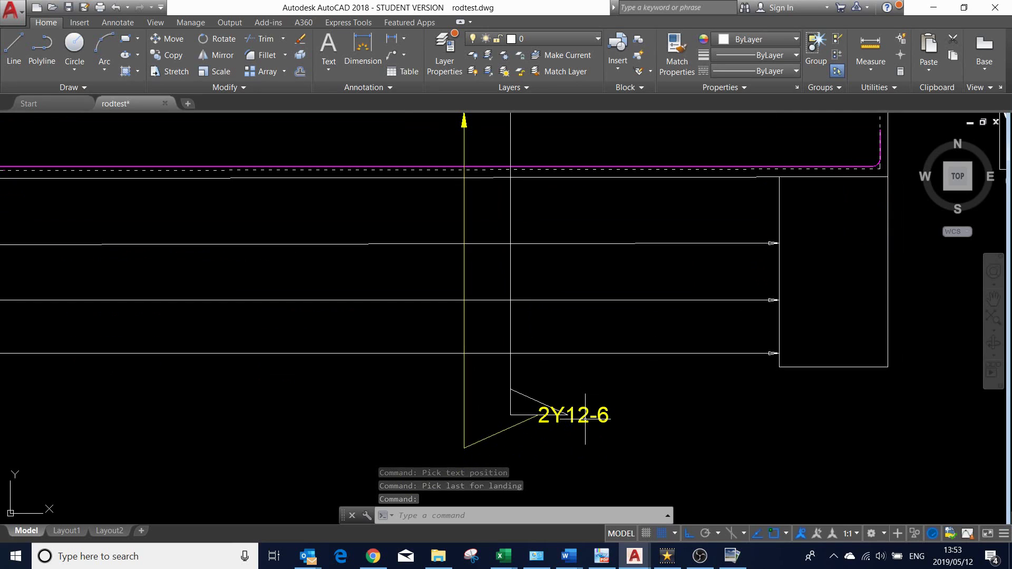
pyautogui.click(583, 414)
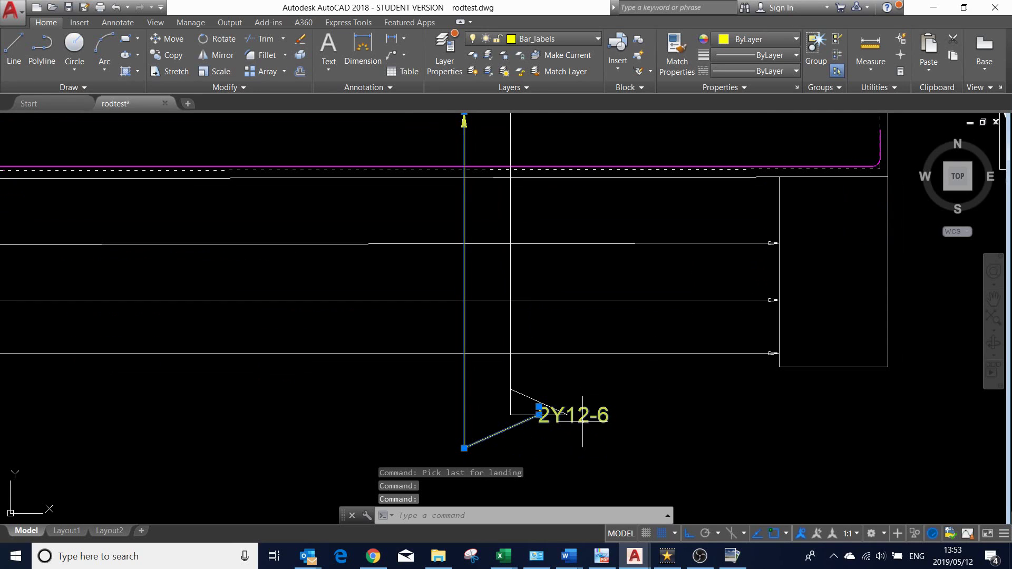
pyautogui.click(538, 415)
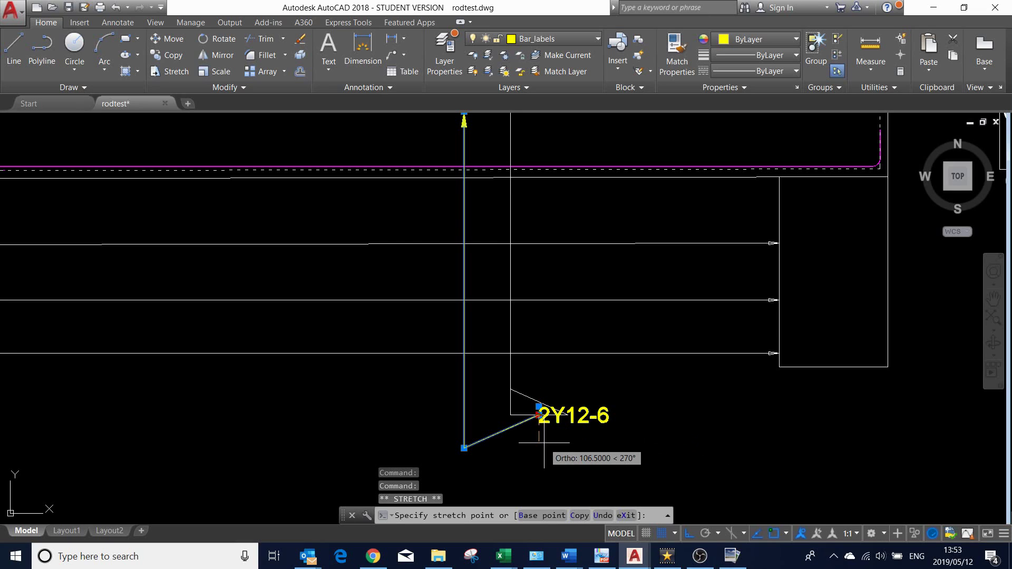
pyautogui.press('Escape')
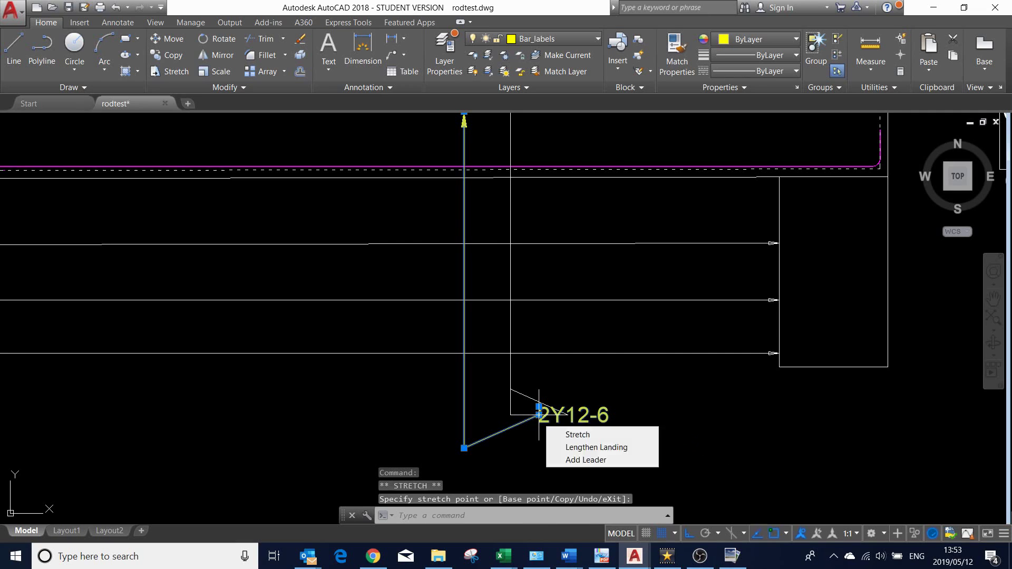
pyautogui.click(538, 415)
pyautogui.click(544, 448)
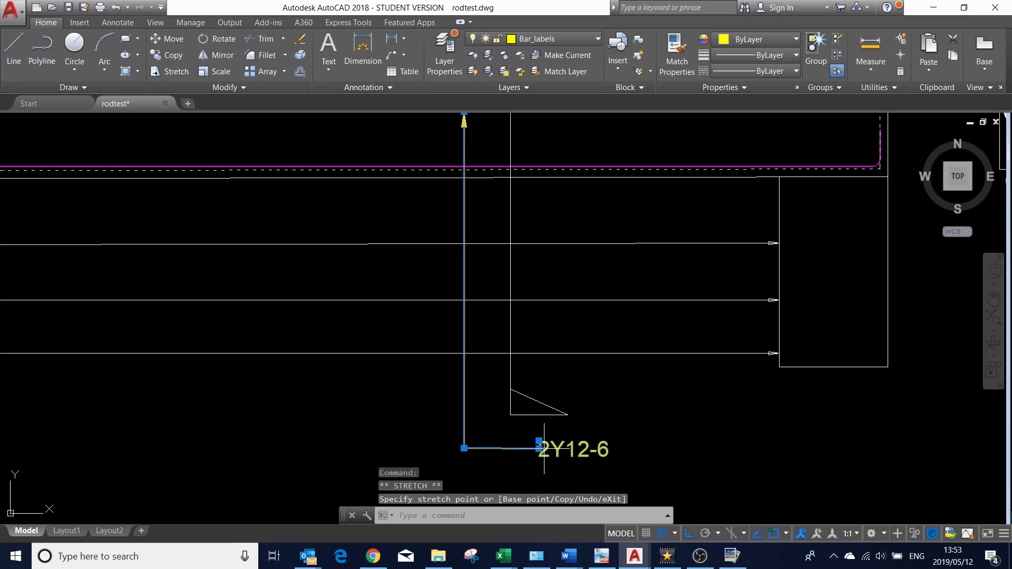
pyautogui.press('Escape')
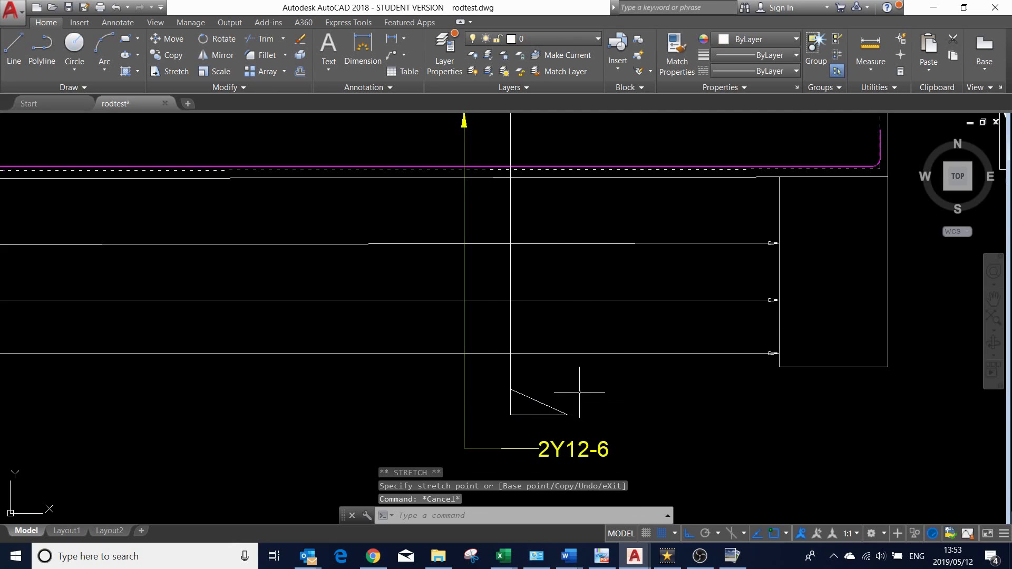
pyautogui.scroll(-4, 571, 403)
pyautogui.scroll(-2, 524, 316)
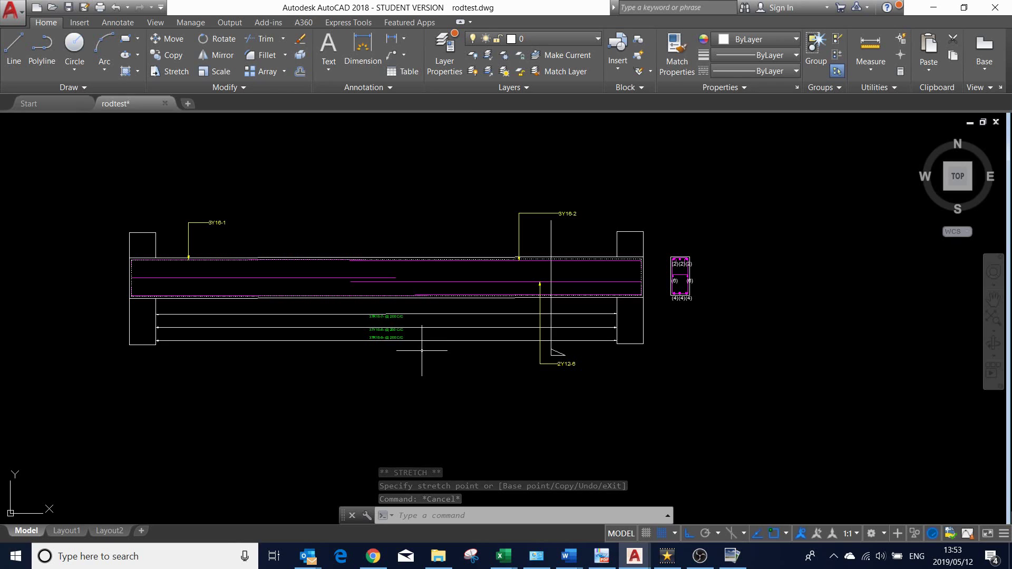
# Label the next elevation bar 2Y12-5 with a leader placed above the beam
pyautogui.write('bl')
pyautogui.press('Return')
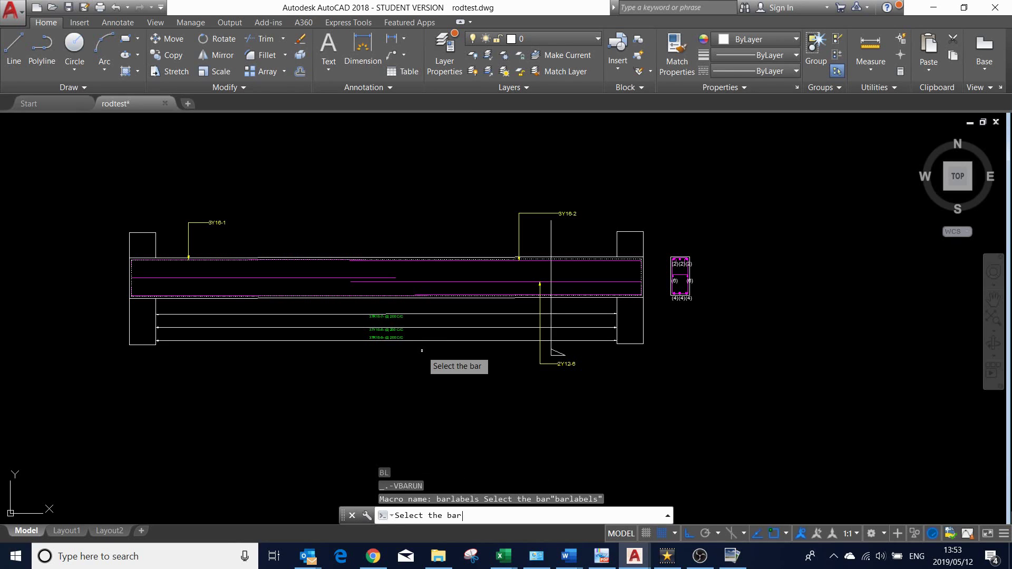
pyautogui.scroll(3, 207, 280)
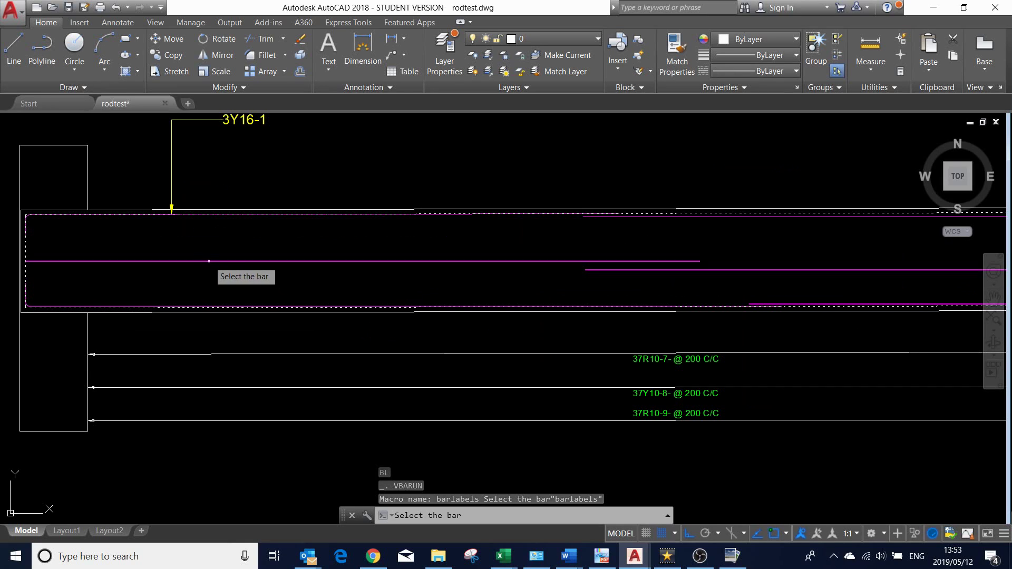
pyautogui.click(408, 258)
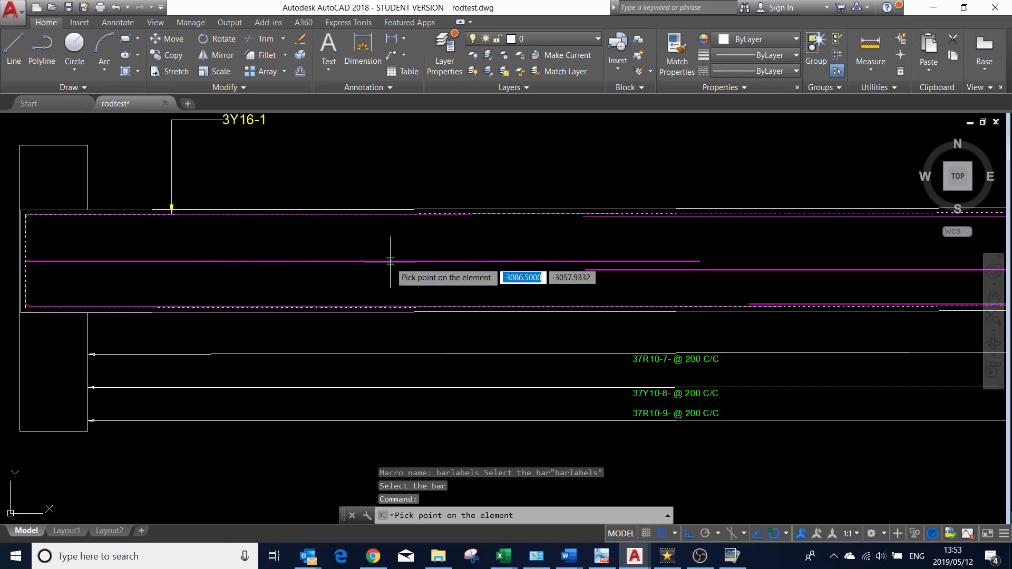
pyautogui.scroll(-2, 397, 234)
pyautogui.scroll(-2, 397, 234)
pyautogui.click(394, 245)
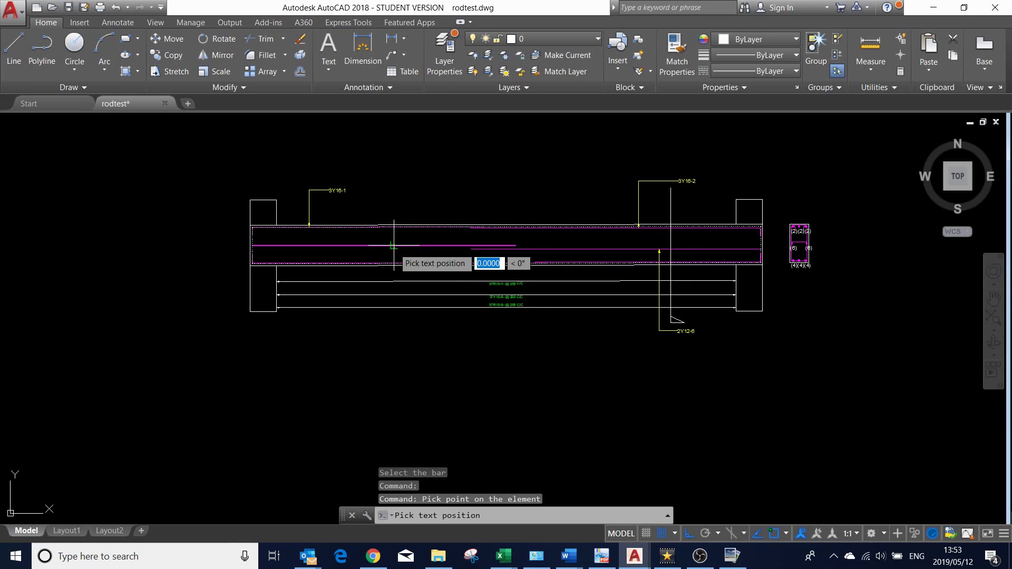
pyautogui.click(394, 191)
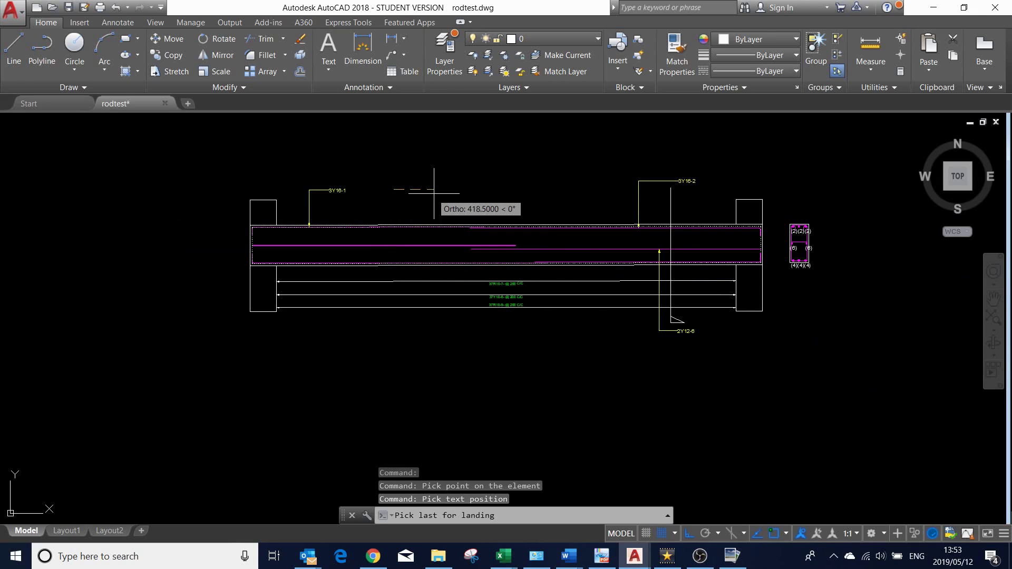
pyautogui.click(437, 192)
pyautogui.scroll(4, 438, 192)
pyautogui.scroll(-4, 426, 265)
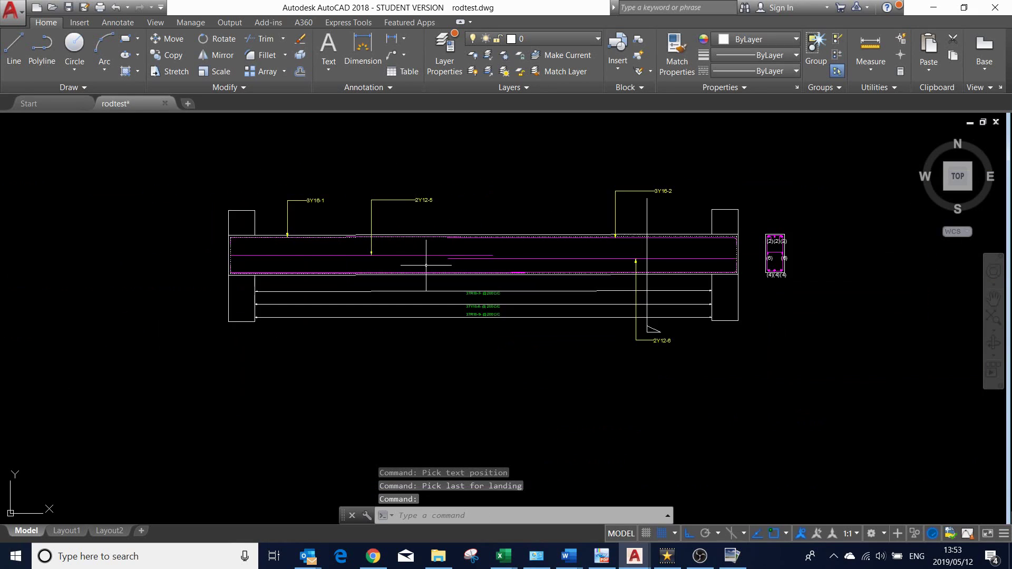
# Label the bottom bar 3Y20-3 with a leader placed below the beam
pyautogui.write('BL')
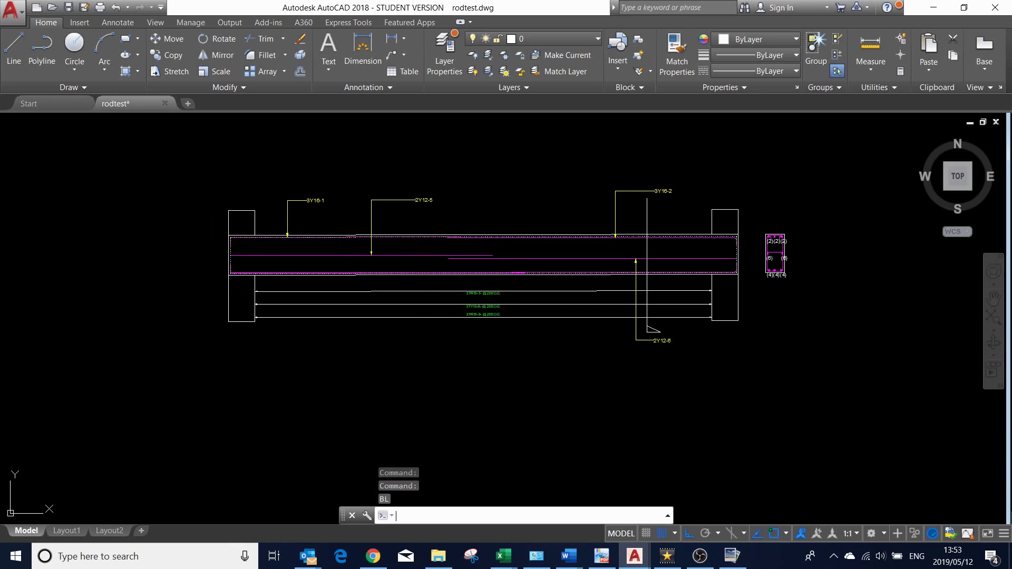
pyautogui.press('Return')
pyautogui.scroll(2, 301, 261)
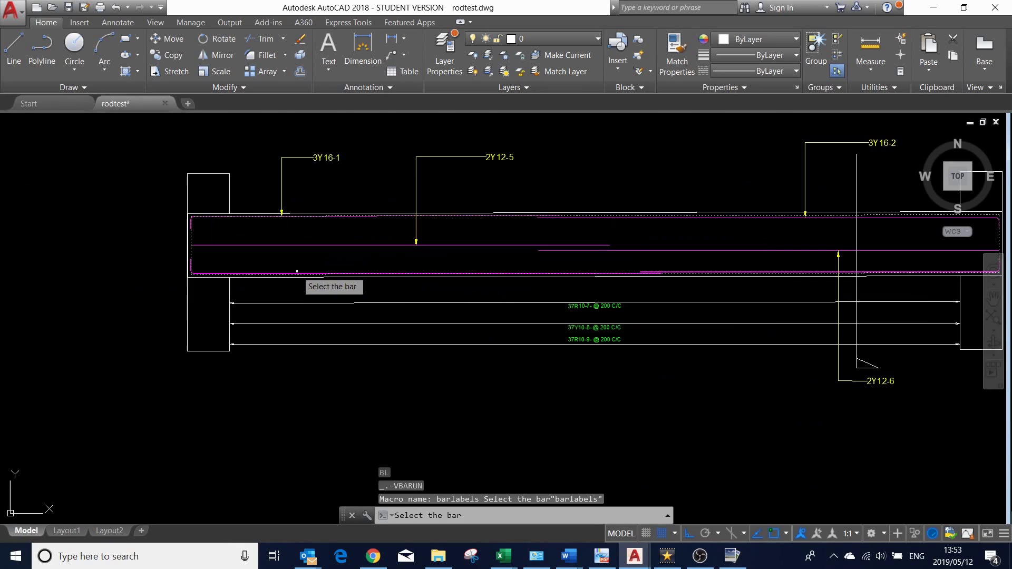
pyautogui.scroll(3, 298, 274)
pyautogui.scroll(3, 297, 281)
pyautogui.click(296, 281)
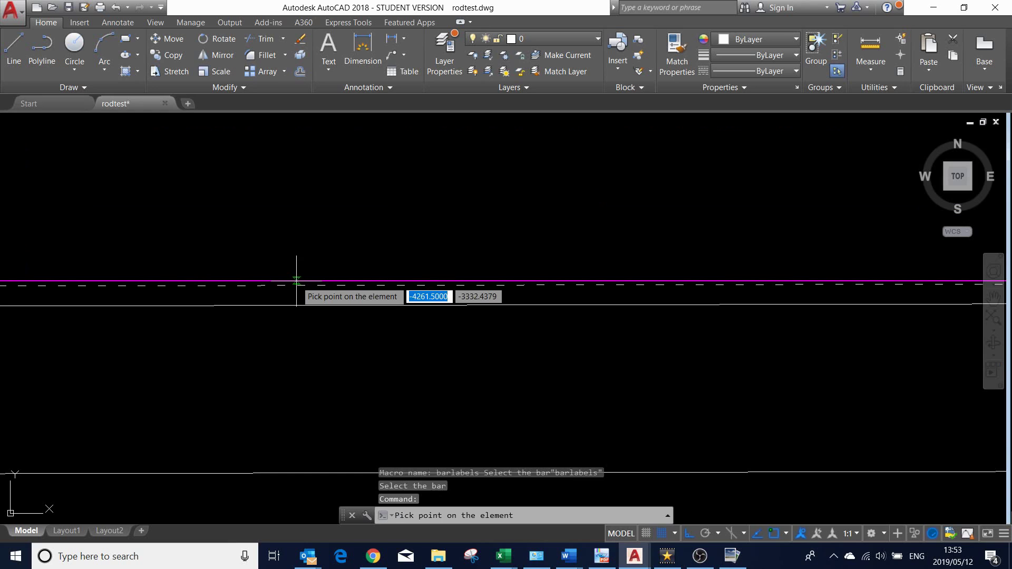
pyautogui.scroll(-3, 297, 284)
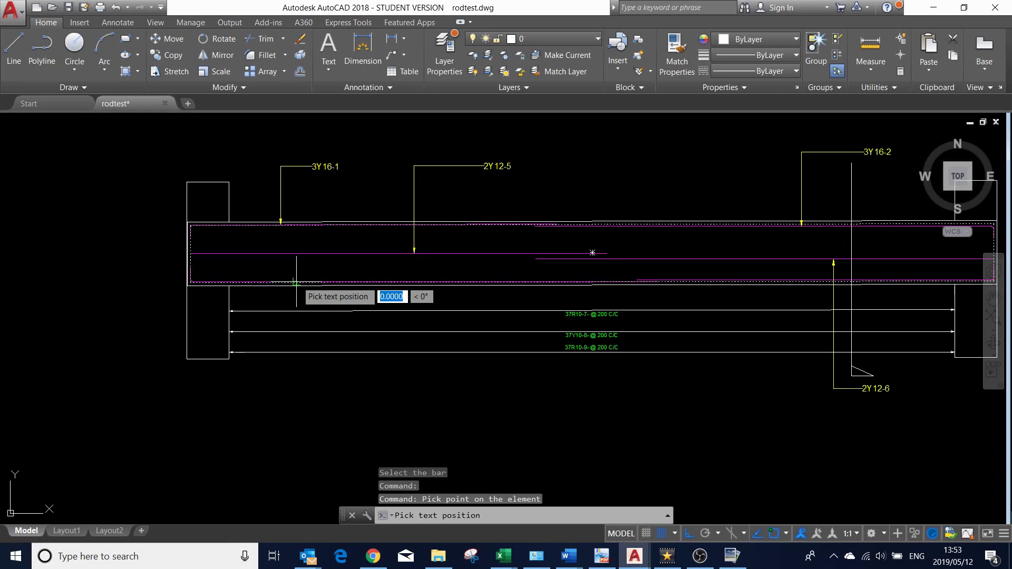
pyautogui.click(296, 384)
pyautogui.click(357, 393)
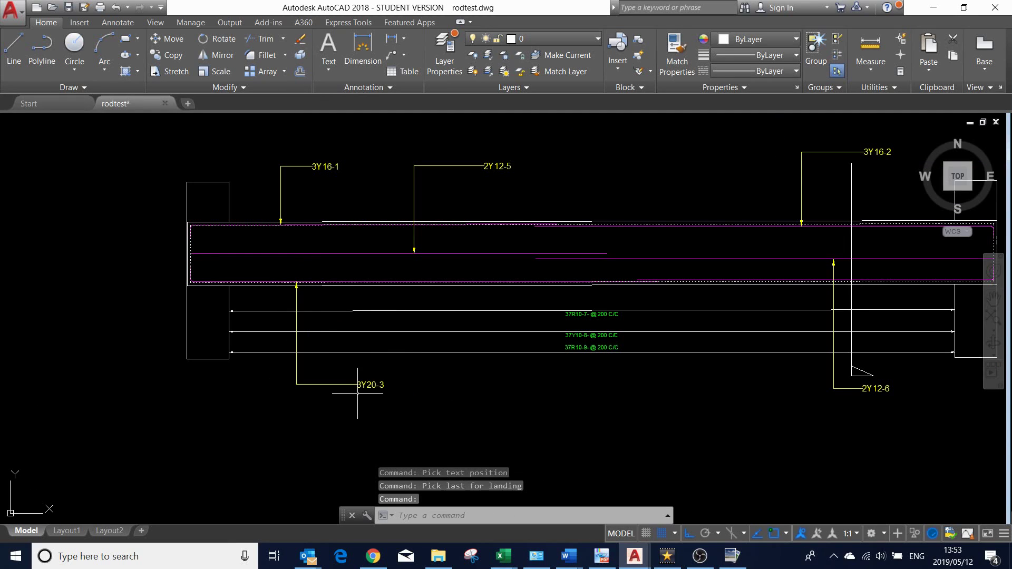
pyautogui.scroll(3, 363, 382)
pyautogui.scroll(-3, 363, 380)
pyautogui.scroll(-1, 364, 379)
pyautogui.scroll(-2, 499, 291)
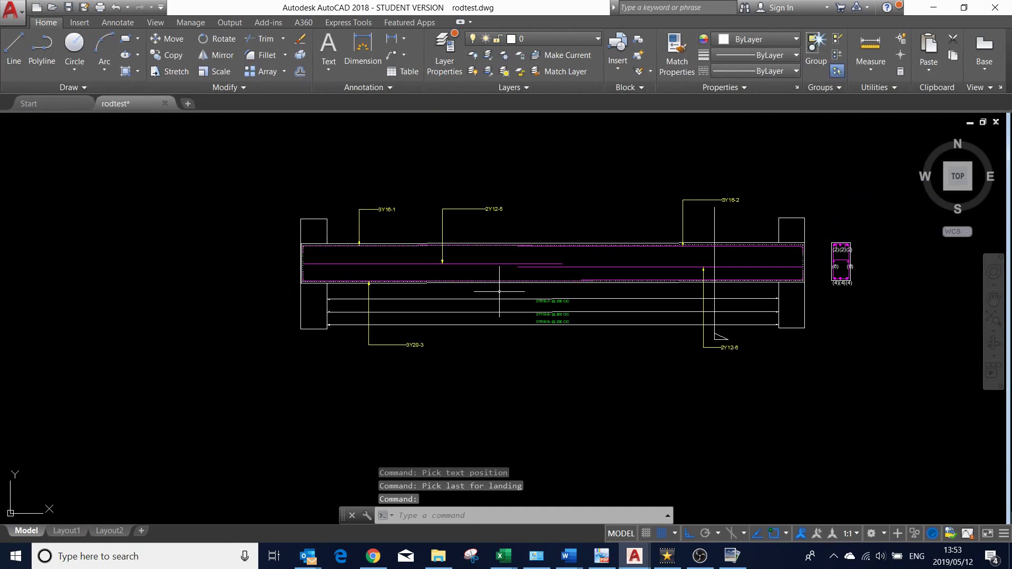
pyautogui.scroll(4, 630, 279)
pyautogui.scroll(-2, 627, 286)
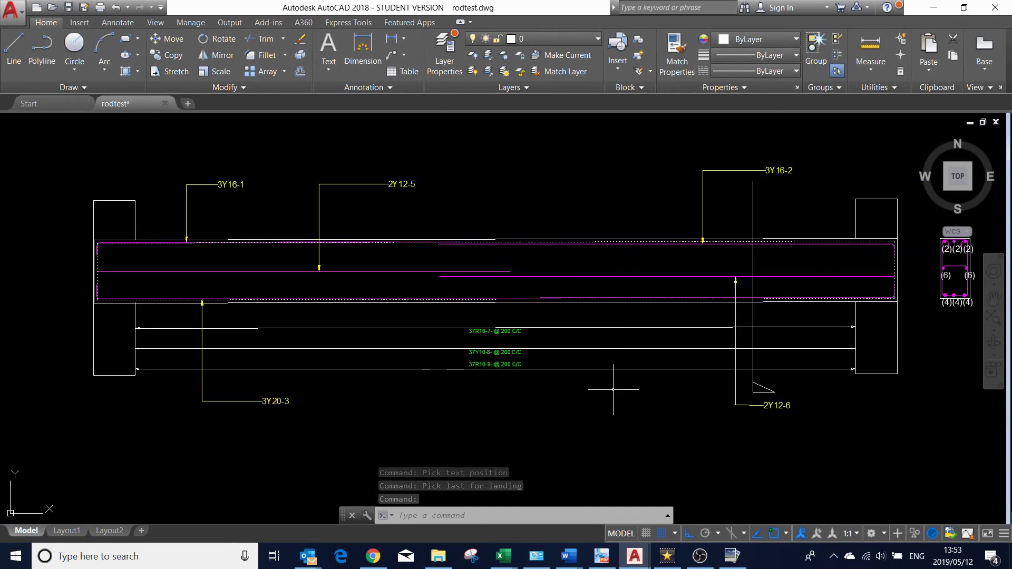
# Label the lower right bar 3Y20-4 with a leader below the beam
pyautogui.write('BL')
pyautogui.press('Return')
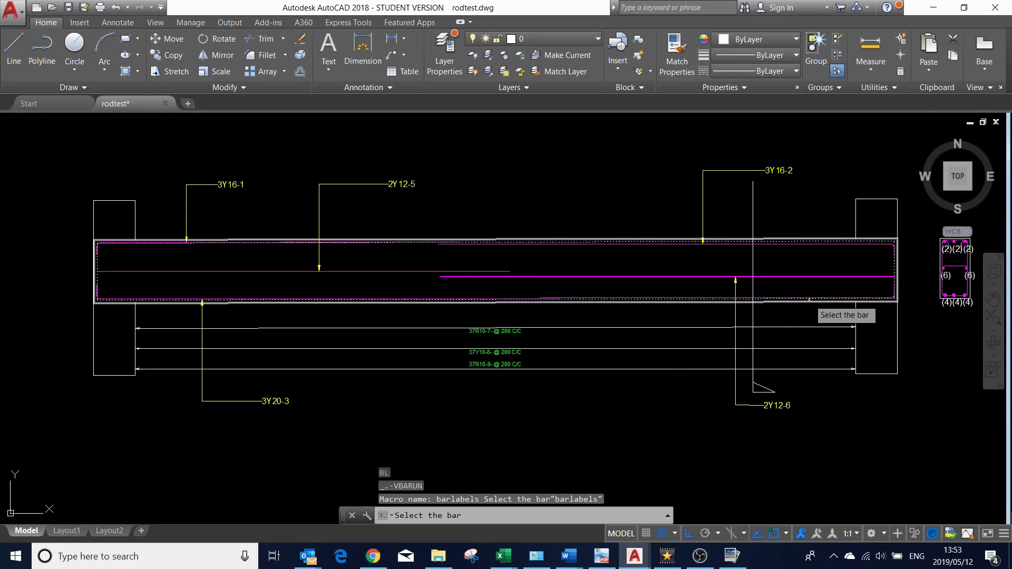
pyautogui.scroll(4, 806, 299)
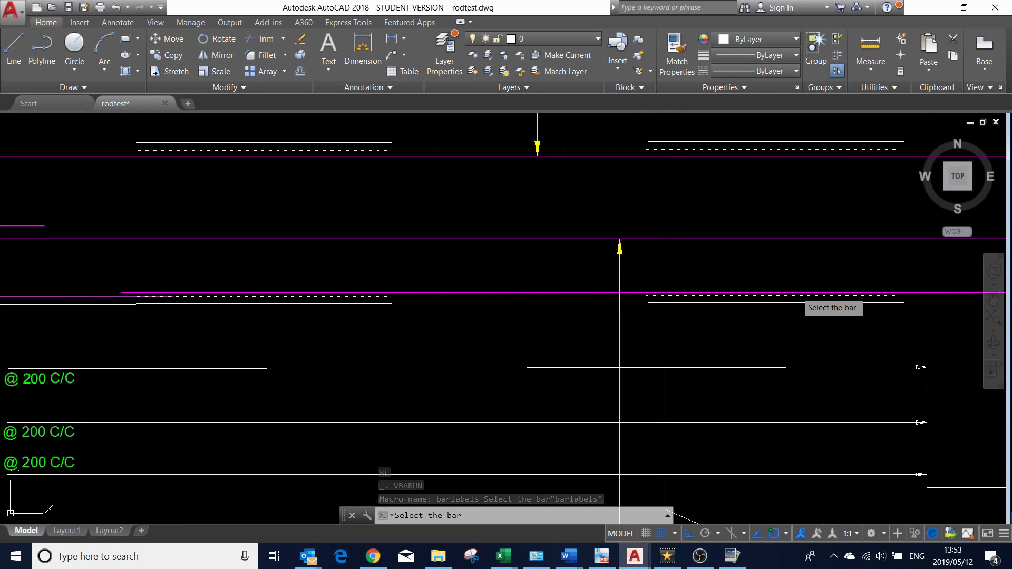
pyautogui.click(797, 294)
pyautogui.scroll(-5, 793, 311)
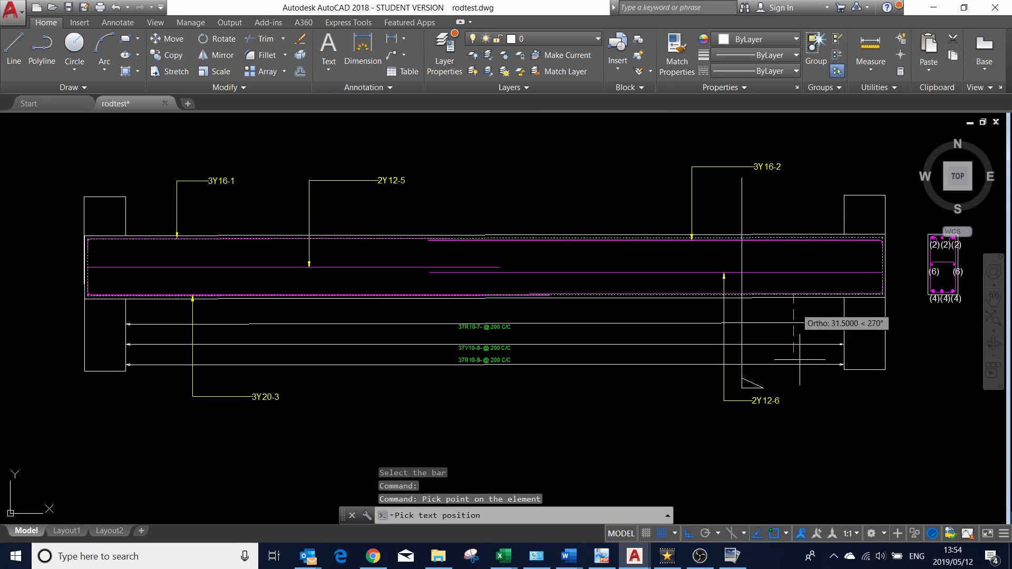
pyautogui.click(795, 403)
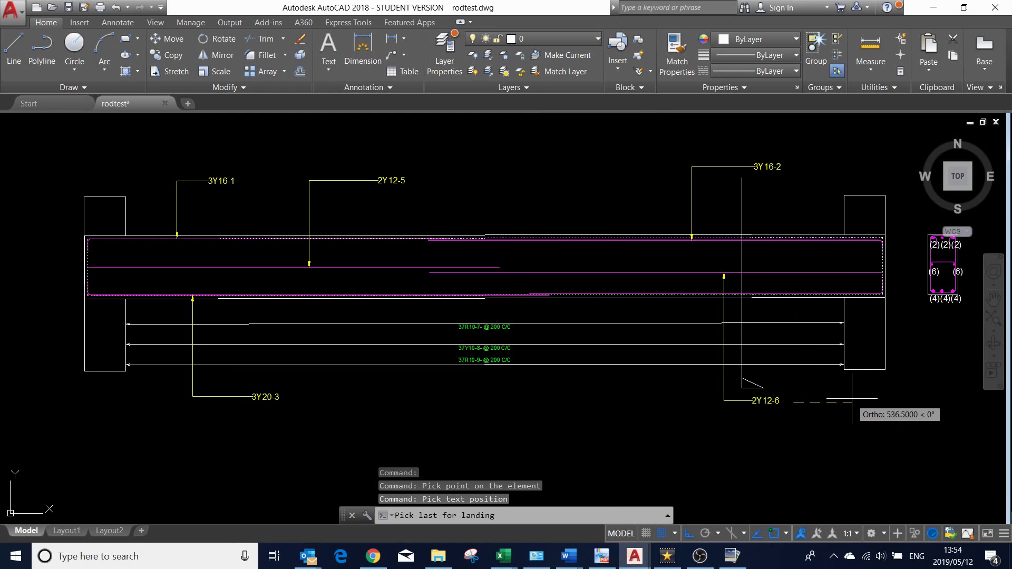
pyautogui.click(853, 403)
pyautogui.scroll(5, 876, 399)
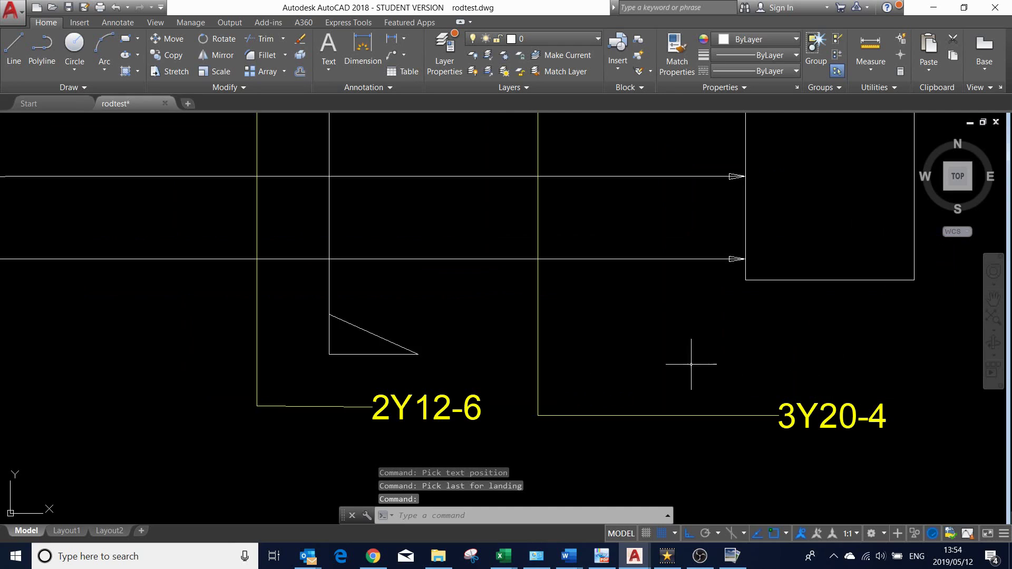
pyautogui.scroll(-5, 691, 364)
pyautogui.scroll(1, 624, 354)
pyautogui.scroll(-3, 627, 351)
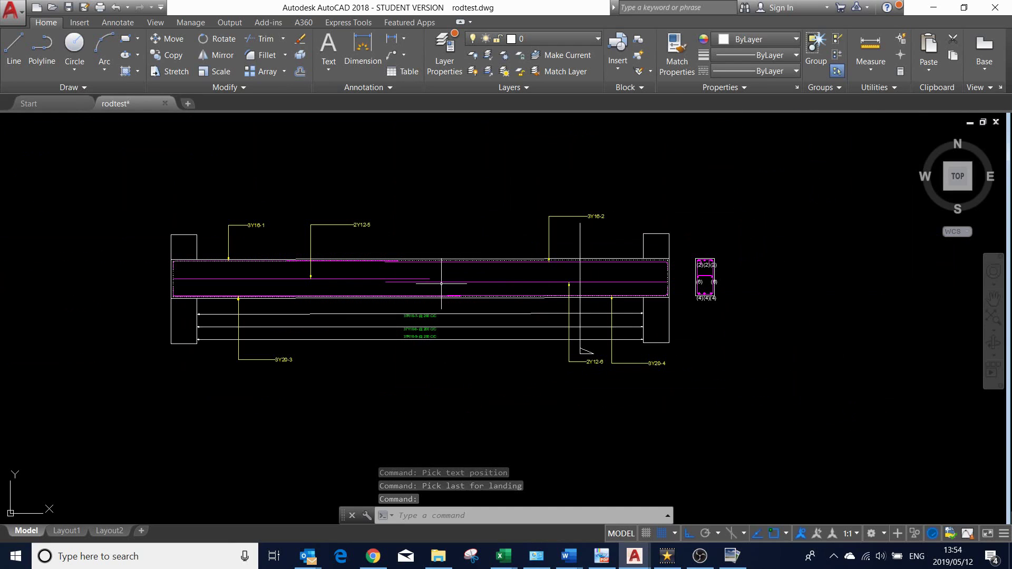
# Tag the cross-section's outer link with a 37R10-7 - @ 200 C/C leader label
pyautogui.scroll(-2, 478, 293)
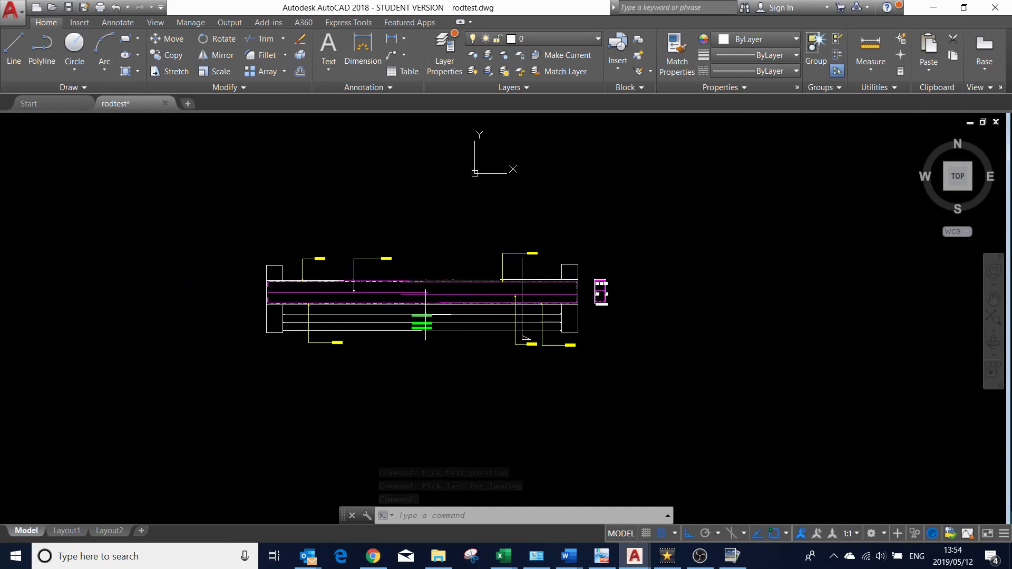
pyautogui.scroll(5, 593, 301)
pyautogui.scroll(1, 660, 232)
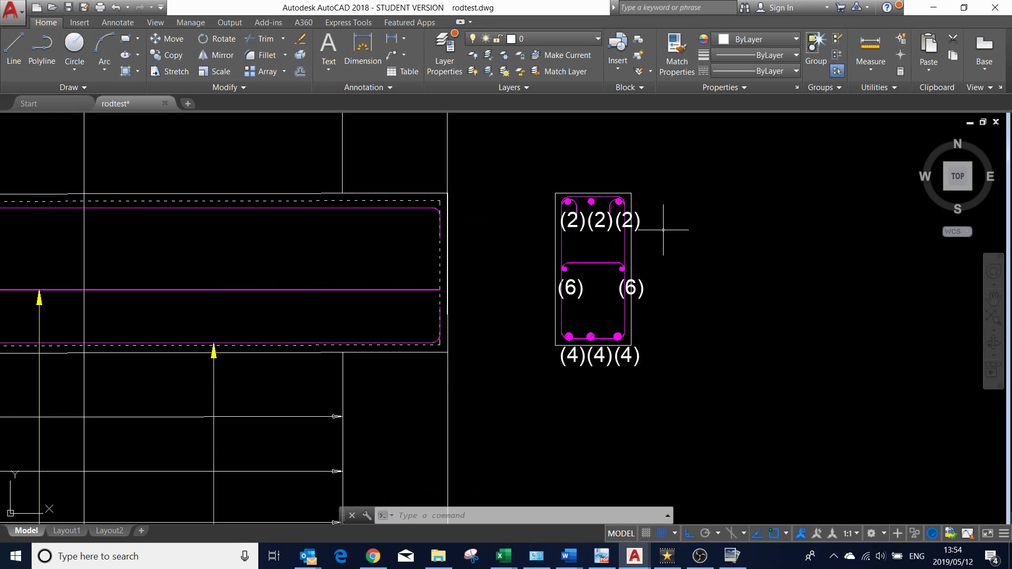
pyautogui.write('BL')
pyautogui.press('Return')
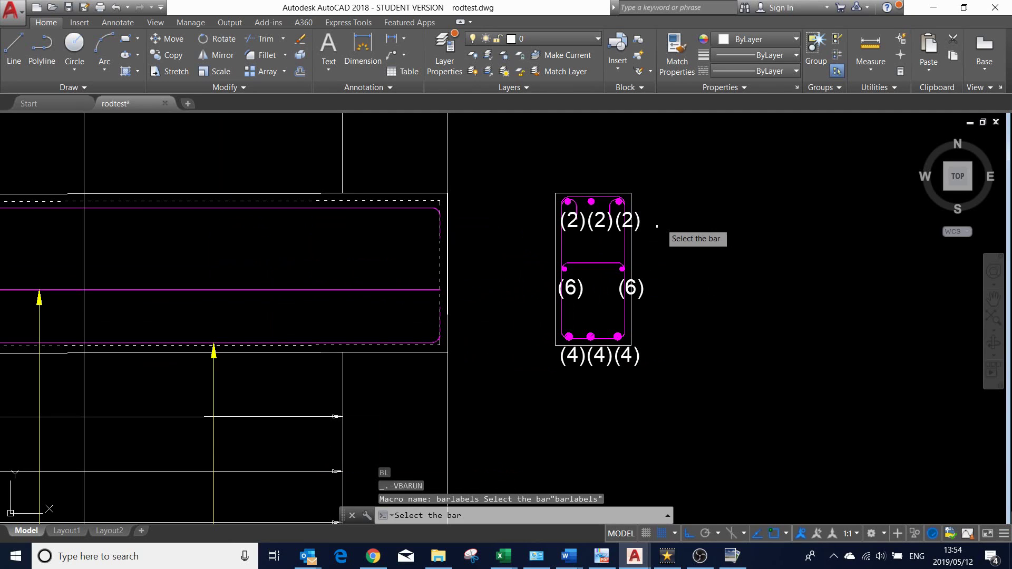
pyautogui.scroll(1, 613, 201)
pyautogui.scroll(2, 623, 203)
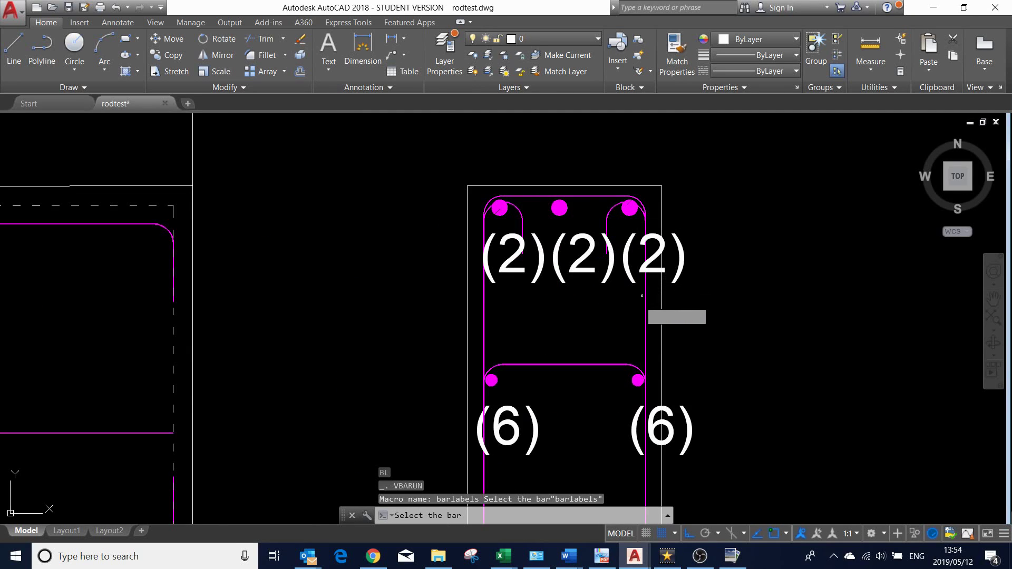
pyautogui.click(645, 334)
pyautogui.click(645, 334)
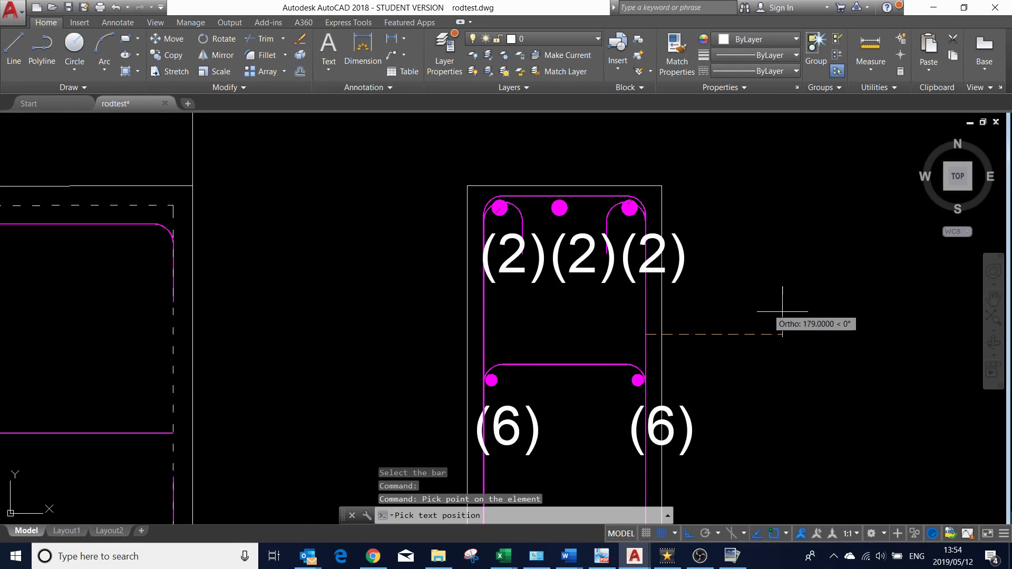
pyautogui.click(805, 332)
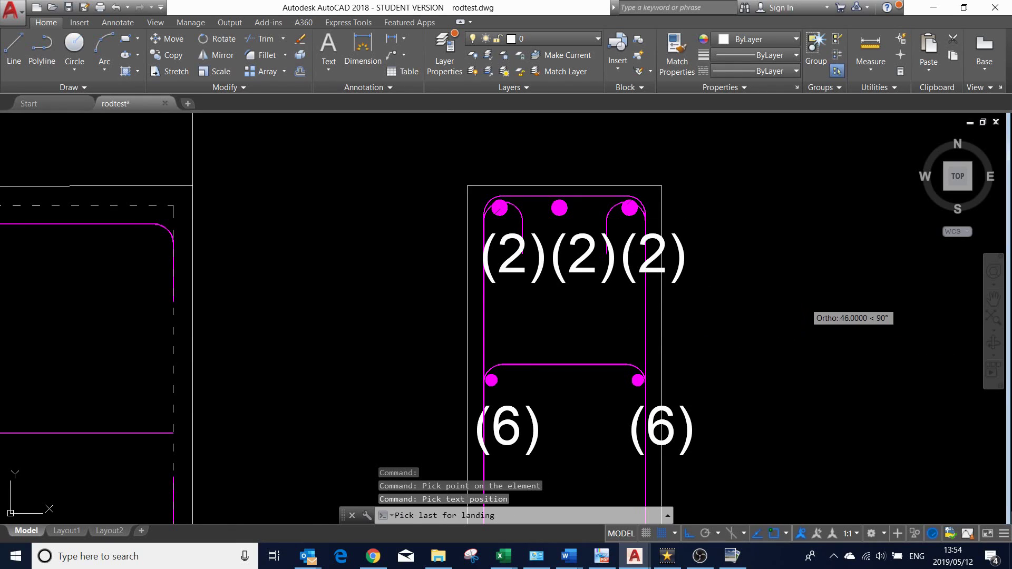
pyautogui.click(803, 314)
pyautogui.scroll(-5, 769, 296)
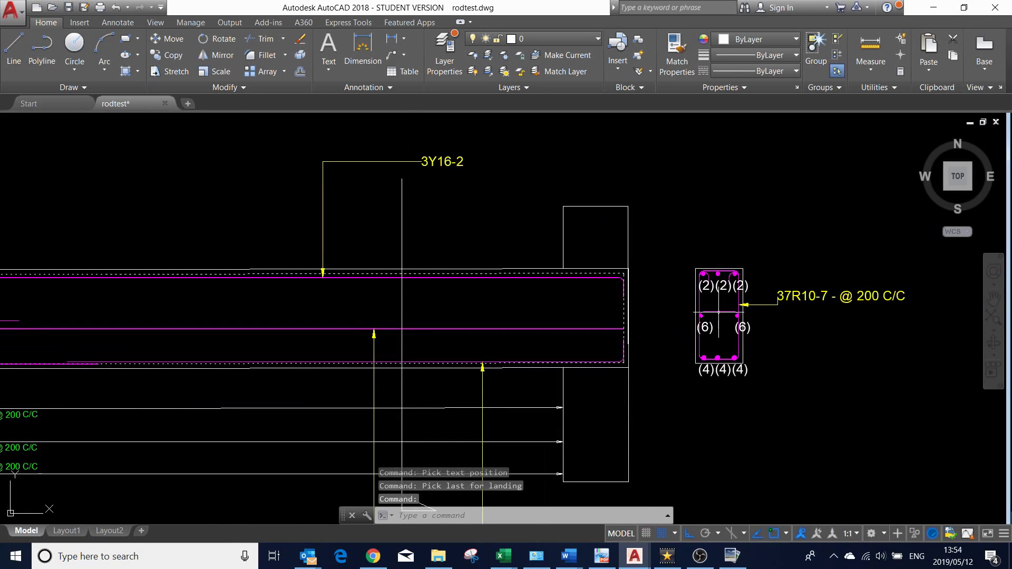
# Start a new bar label (BL) on the inner link of the cross-section
pyautogui.write('BL')
pyautogui.press('Return')
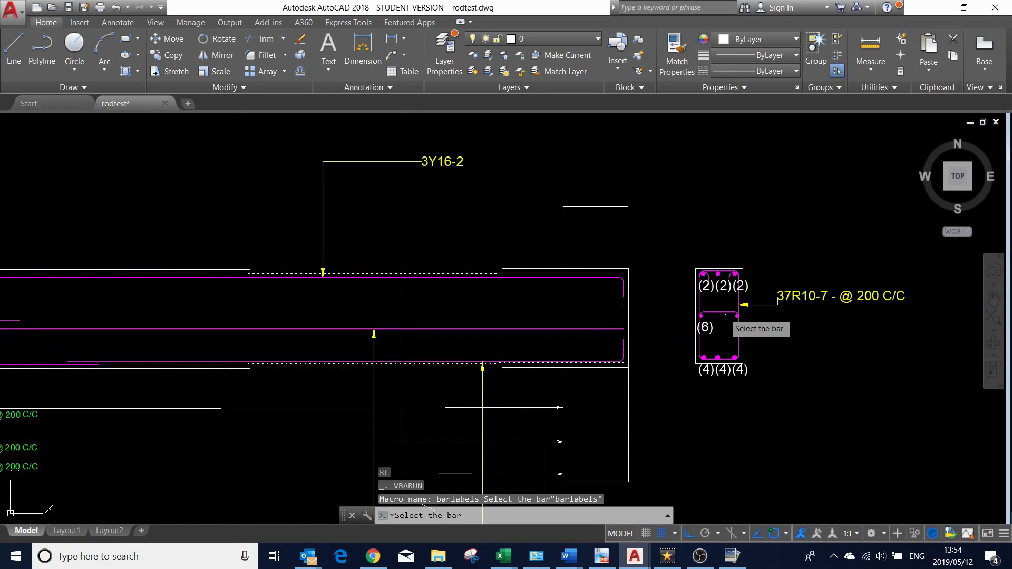
pyautogui.scroll(4, 719, 313)
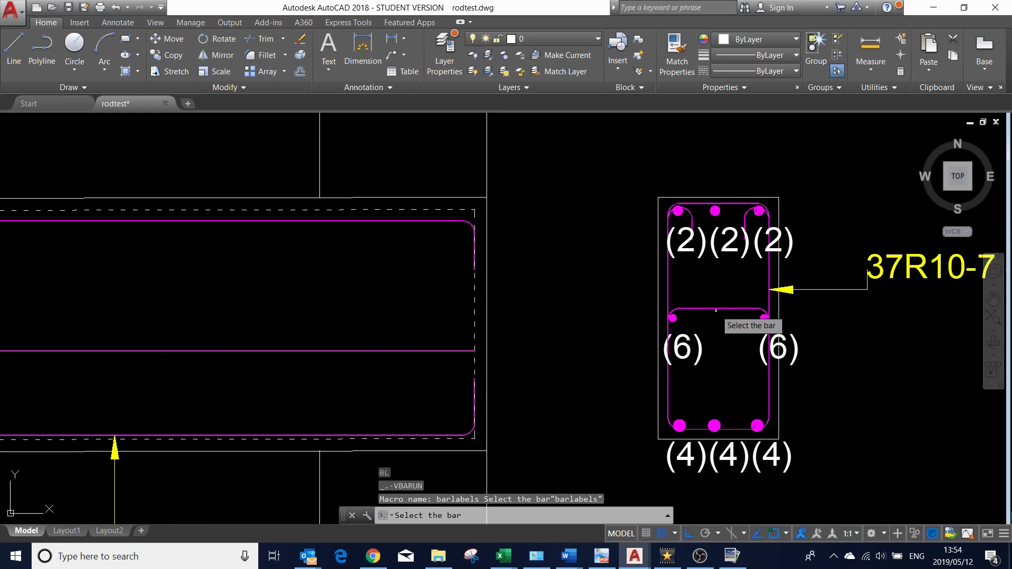
pyautogui.click(716, 310)
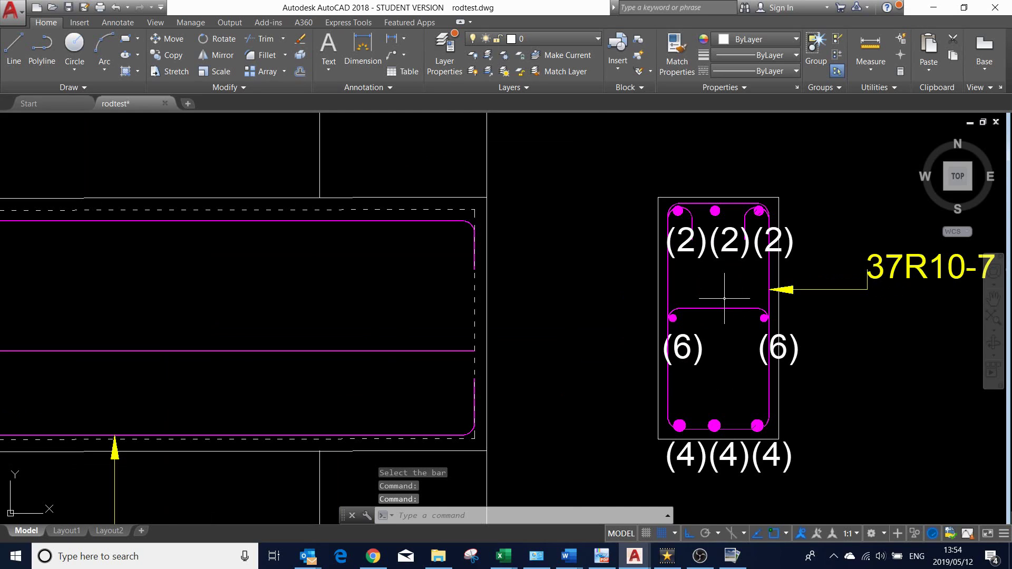
# Label the inner link 37R10-9 - @ 200 C/C with a leader below the section
pyautogui.write('BL')
pyautogui.press('Return')
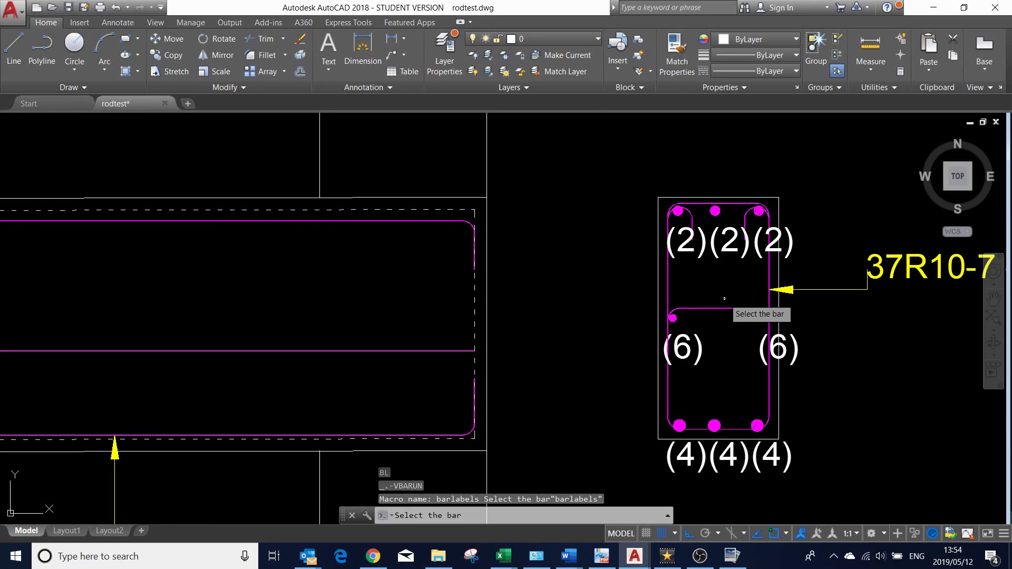
pyautogui.scroll(4, 724, 303)
pyautogui.click(714, 315)
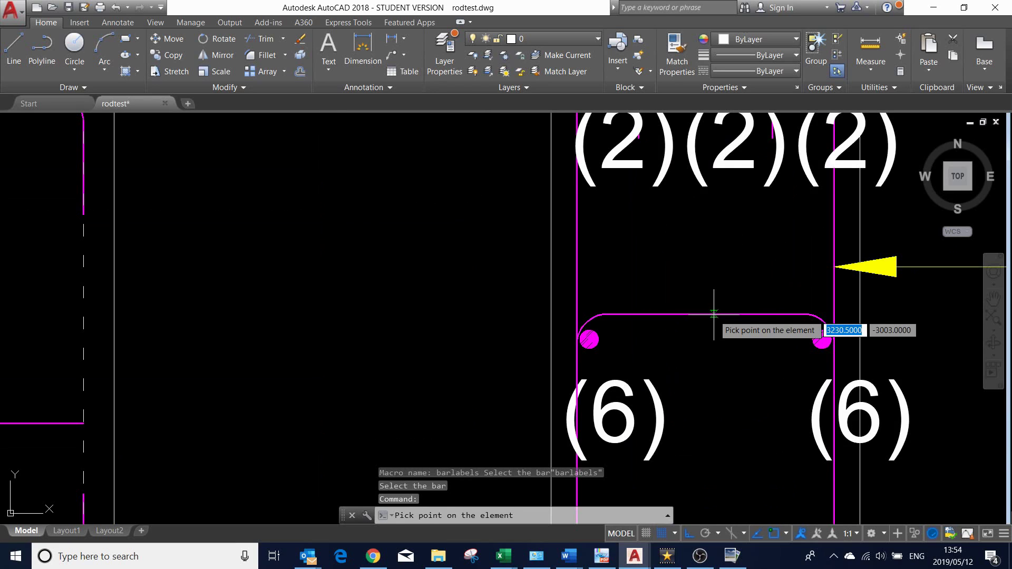
pyautogui.scroll(-4, 714, 315)
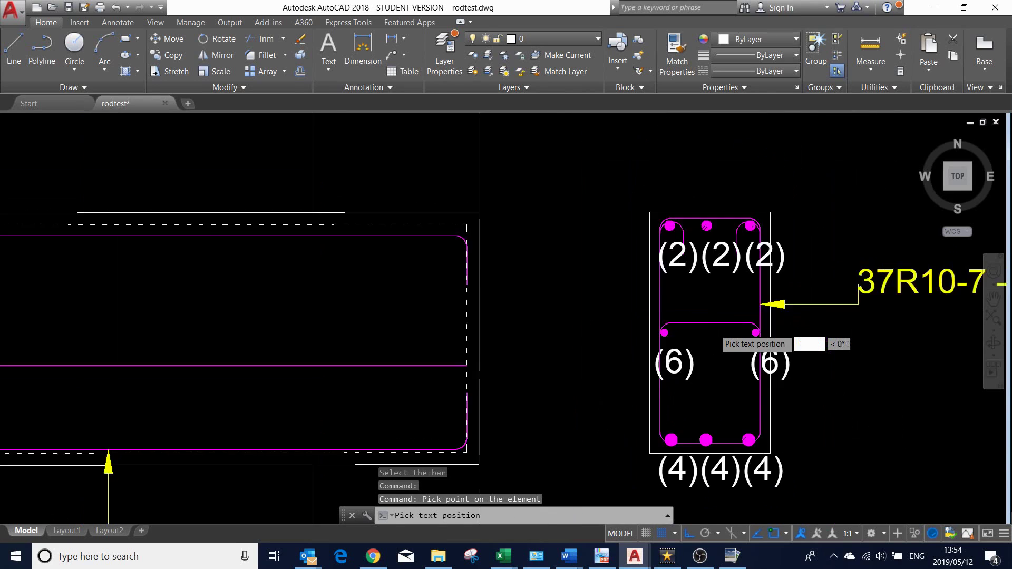
pyautogui.click(716, 375)
pyautogui.click(797, 372)
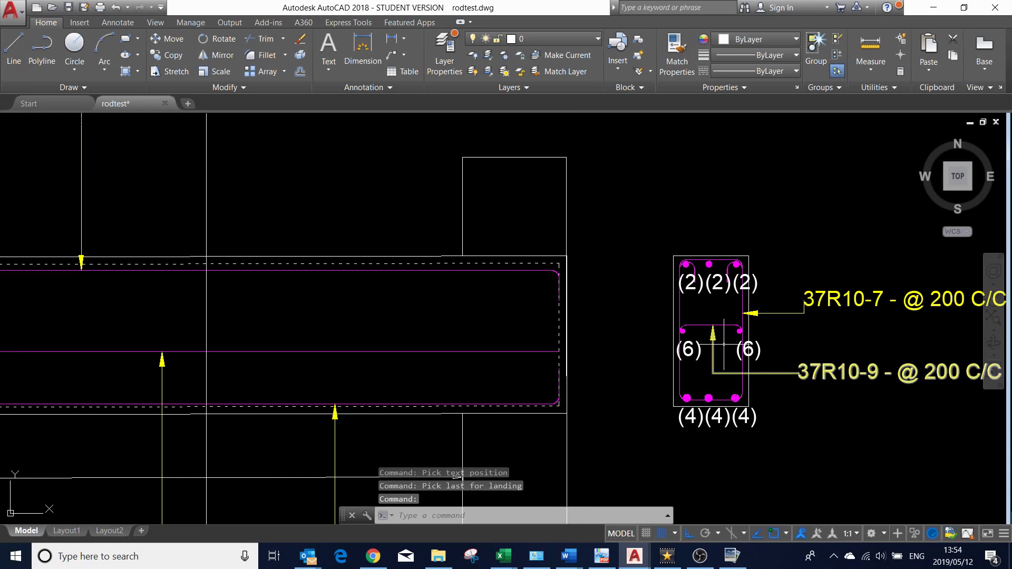
pyautogui.scroll(-3, 797, 373)
pyautogui.scroll(3, 768, 336)
pyautogui.scroll(2, 622, 254)
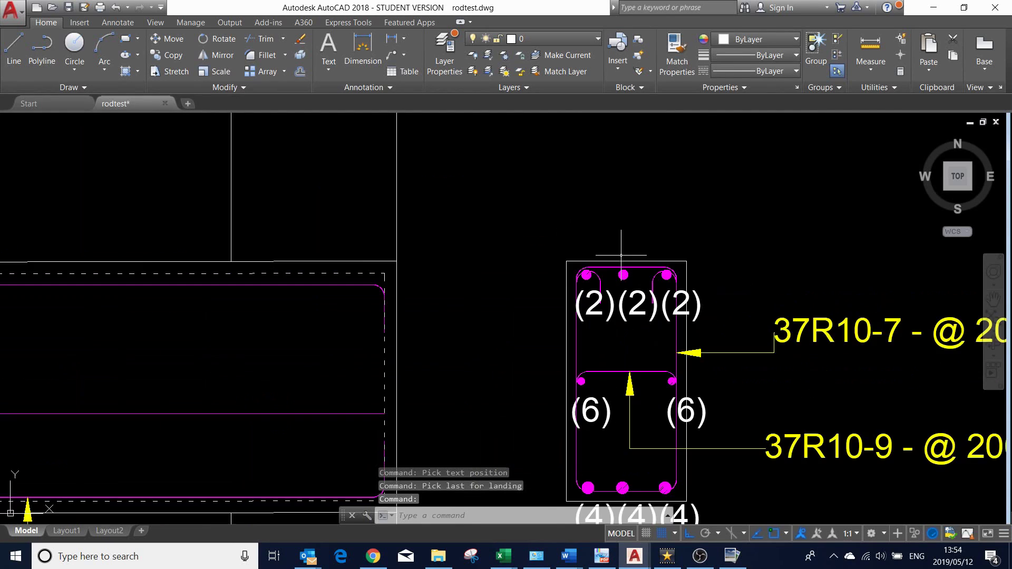
pyautogui.scroll(4, 621, 255)
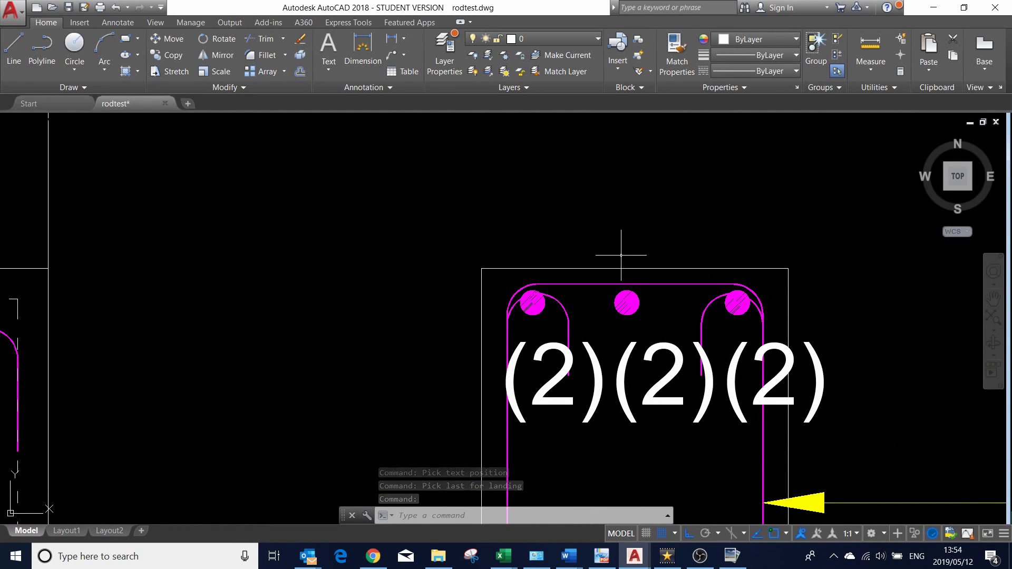
# Label the middle top bar 37Y10-8 - @ 200 C/C with a leader above the section
pyautogui.write('BL')
pyautogui.press('Return')
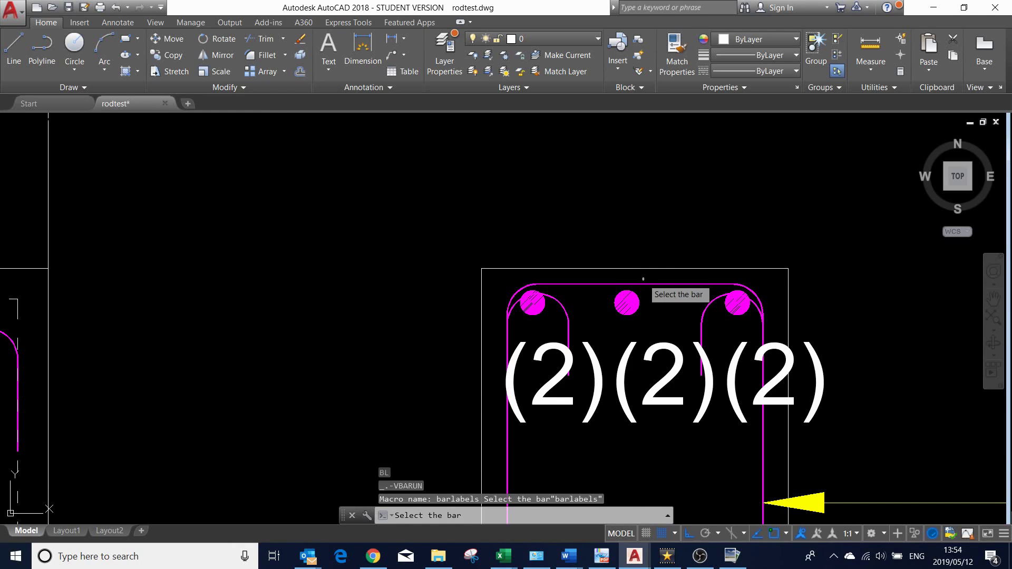
pyautogui.scroll(4, 642, 282)
pyautogui.click(621, 290)
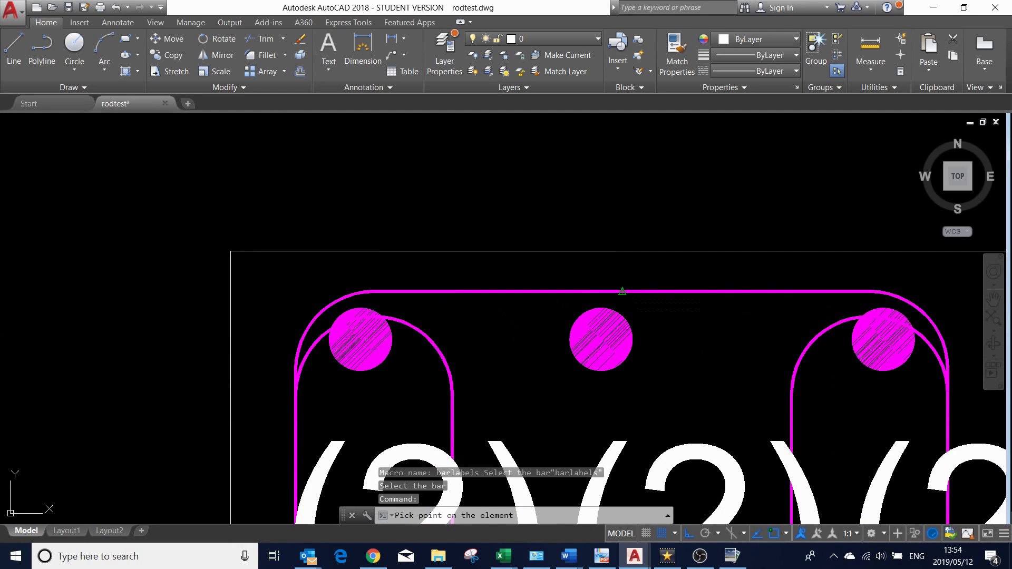
pyautogui.scroll(-4, 623, 199)
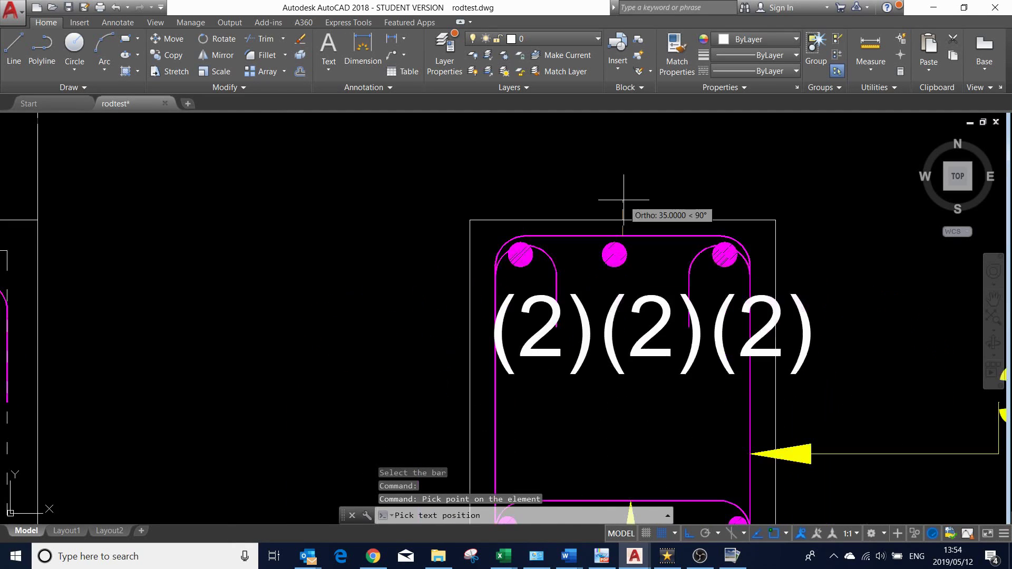
pyautogui.click(620, 158)
pyautogui.click(660, 164)
pyautogui.scroll(-3, 661, 164)
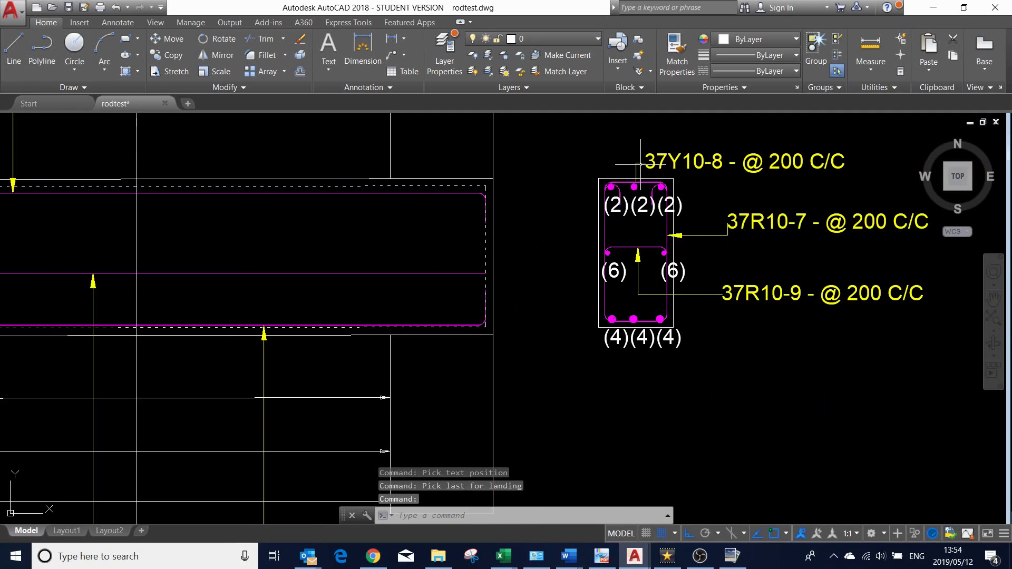
pyautogui.scroll(-1, 664, 143)
pyautogui.scroll(1, 664, 142)
pyautogui.scroll(-3, 654, 245)
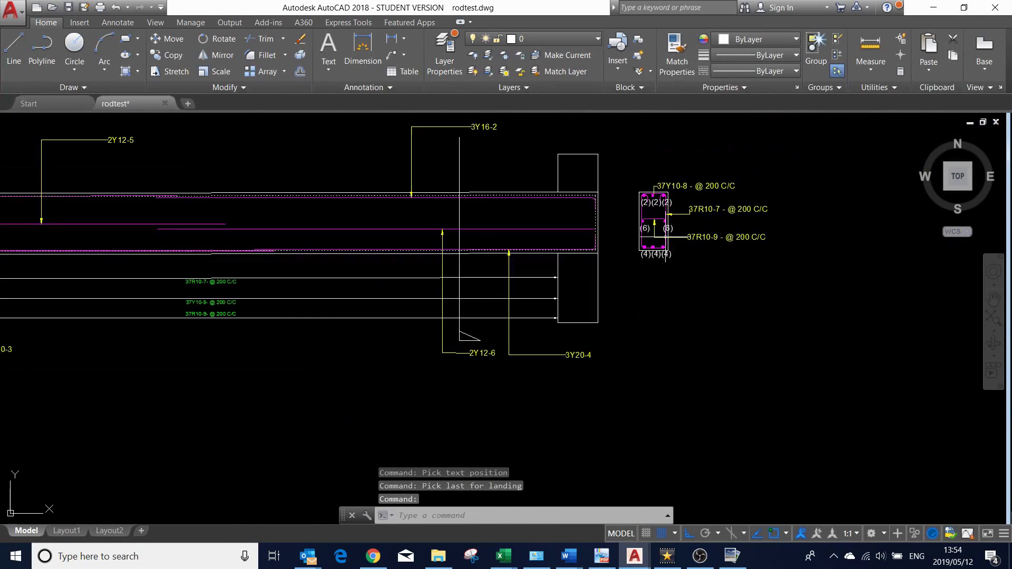
pyautogui.scroll(-1, 654, 246)
pyautogui.scroll(3, 654, 246)
pyautogui.scroll(-3, 654, 245)
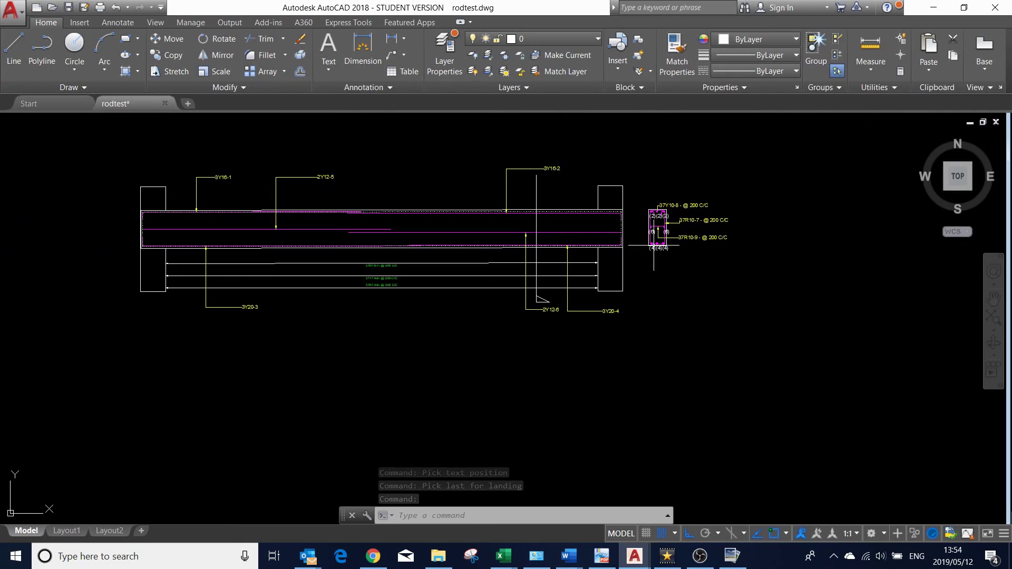
pyautogui.scroll(1, 318, 301)
pyautogui.scroll(2, 400, 271)
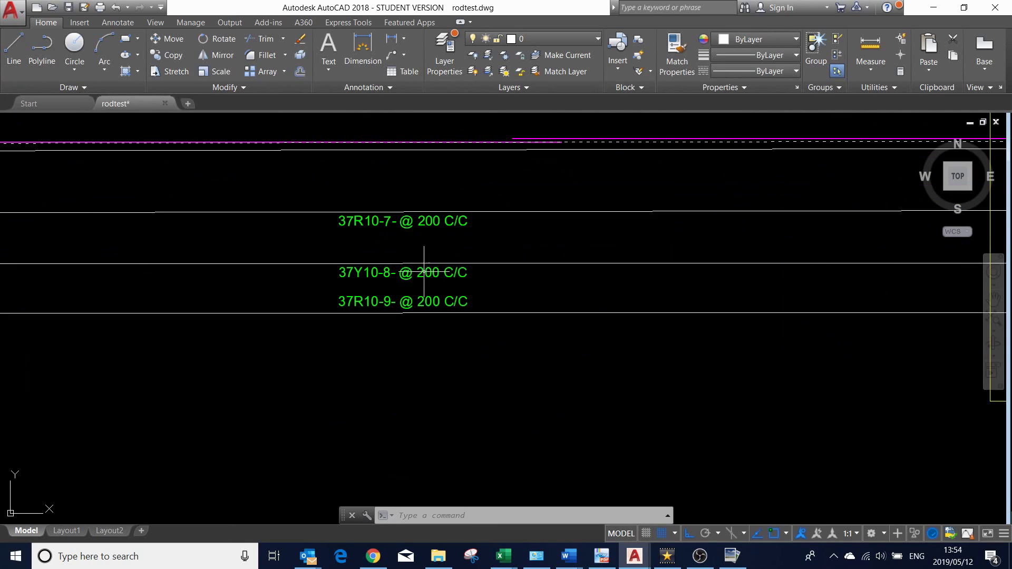
pyautogui.scroll(-2, 413, 273)
pyautogui.scroll(-3, 413, 273)
pyautogui.scroll(3, 412, 254)
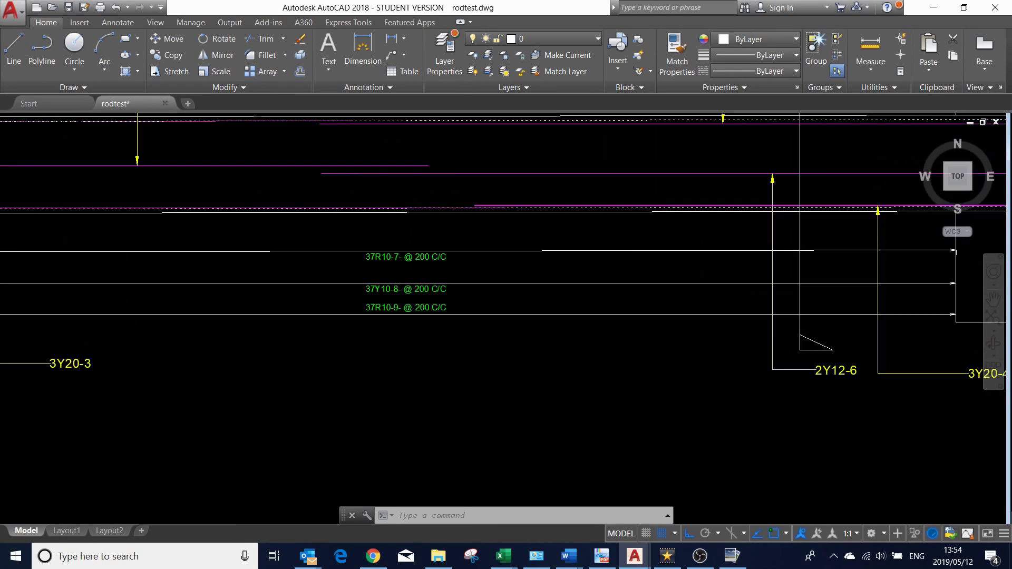
pyautogui.scroll(4, 412, 254)
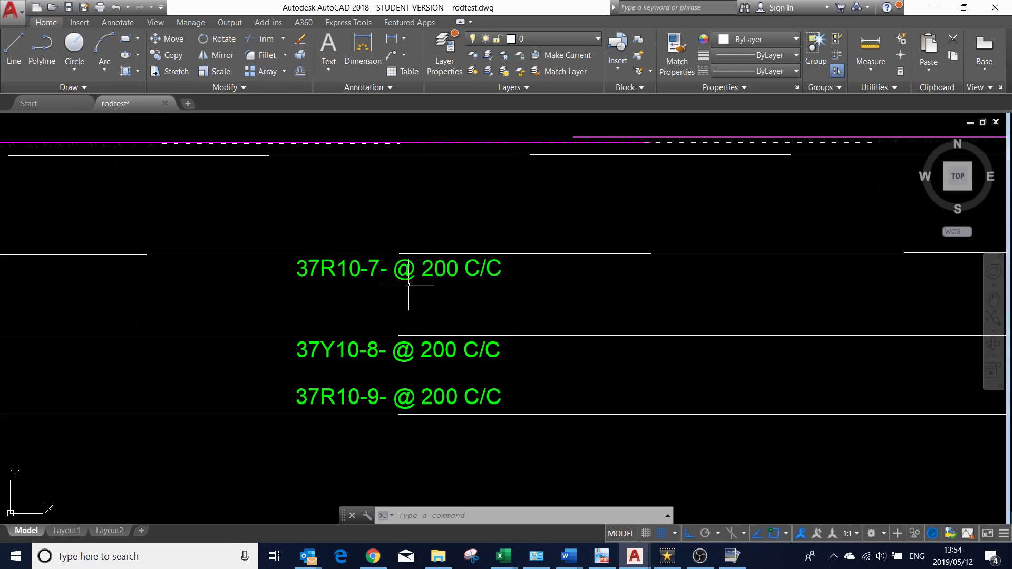
pyautogui.scroll(-8, 383, 253)
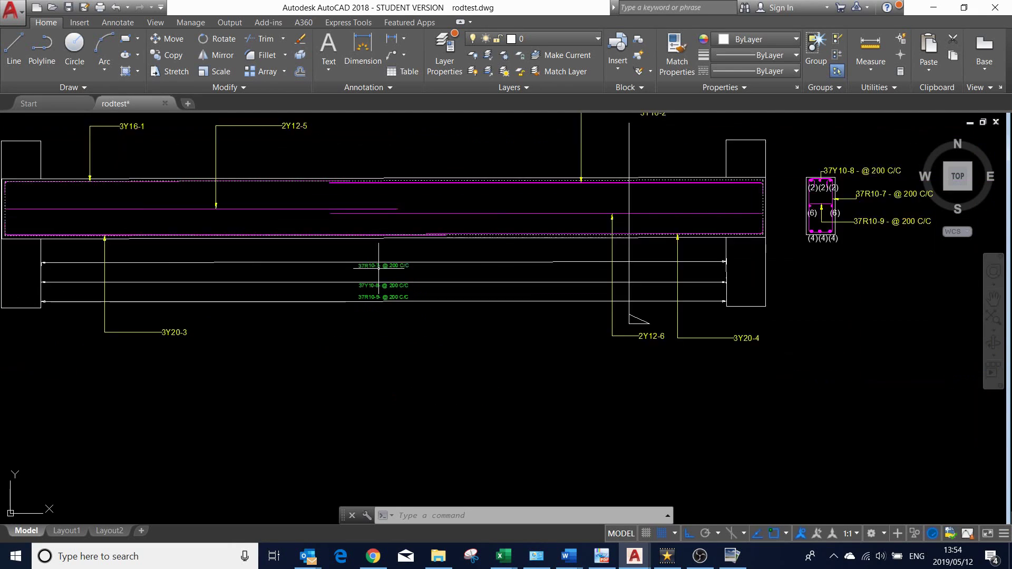
pyautogui.scroll(4, 656, 226)
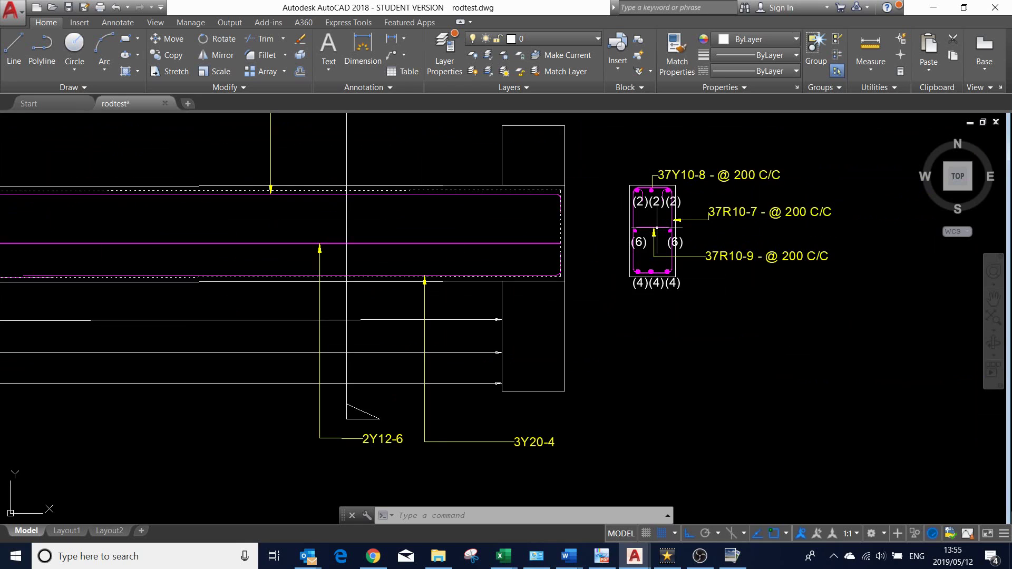
pyautogui.scroll(-4, 765, 205)
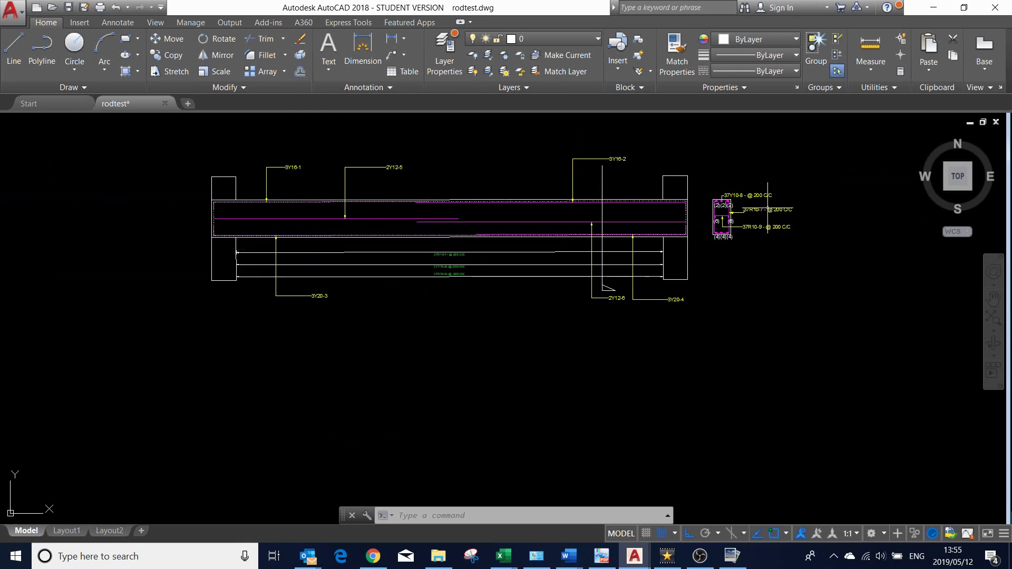
pyautogui.scroll(6, 444, 248)
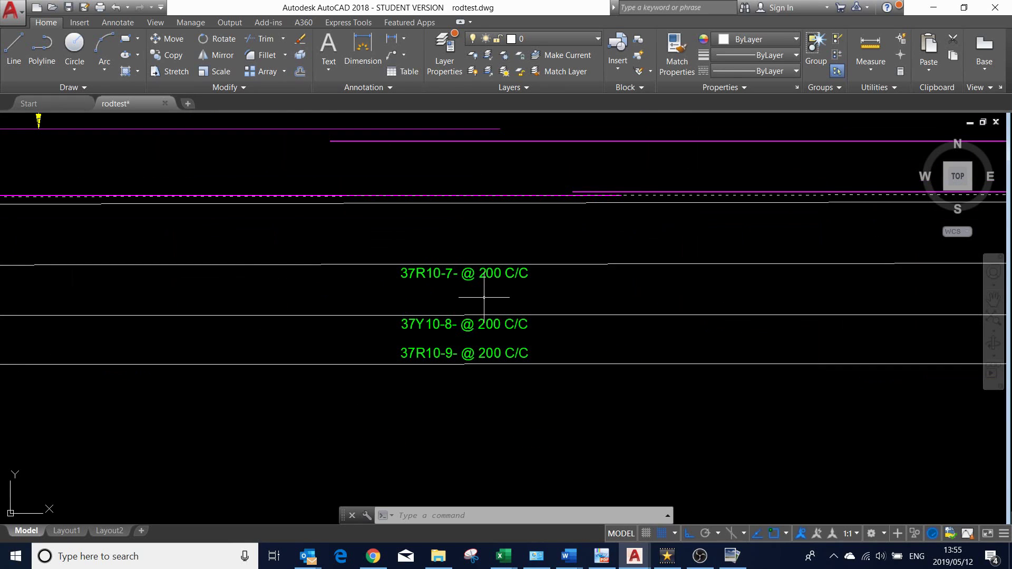
pyautogui.scroll(-2, 440, 312)
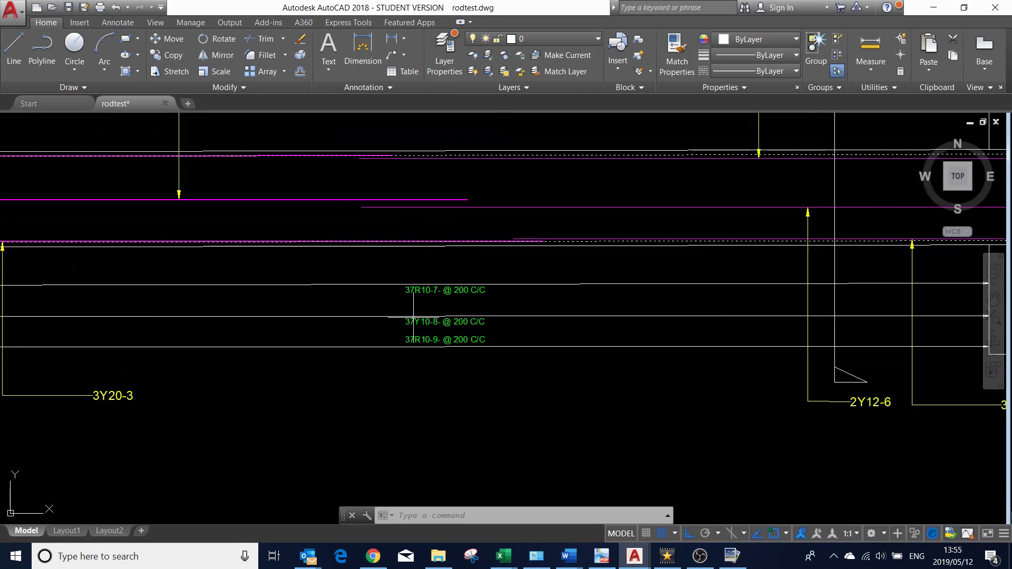
pyautogui.scroll(-3, 440, 312)
pyautogui.scroll(-1, 440, 316)
pyautogui.scroll(5, 601, 270)
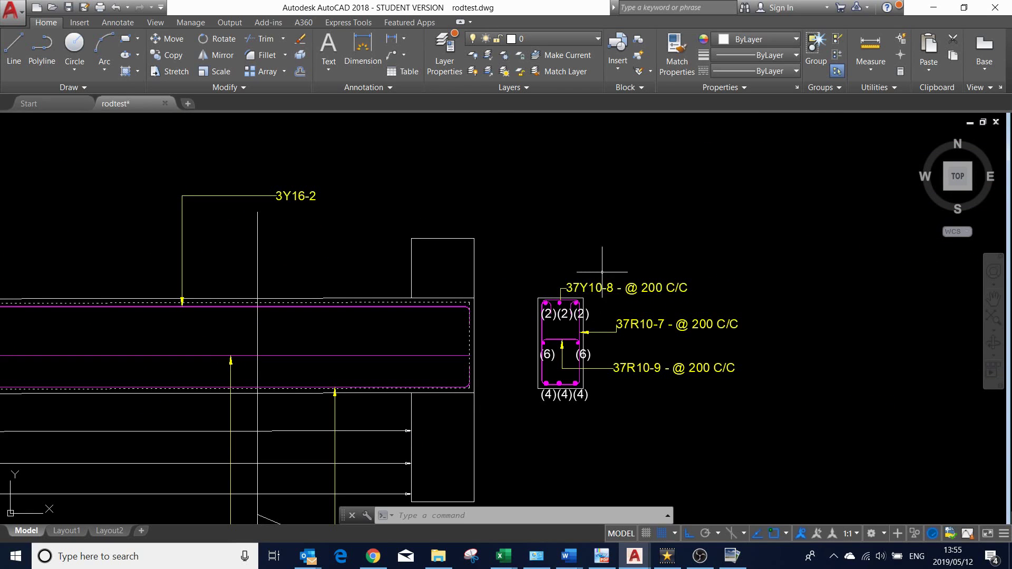
pyautogui.scroll(-4, 625, 261)
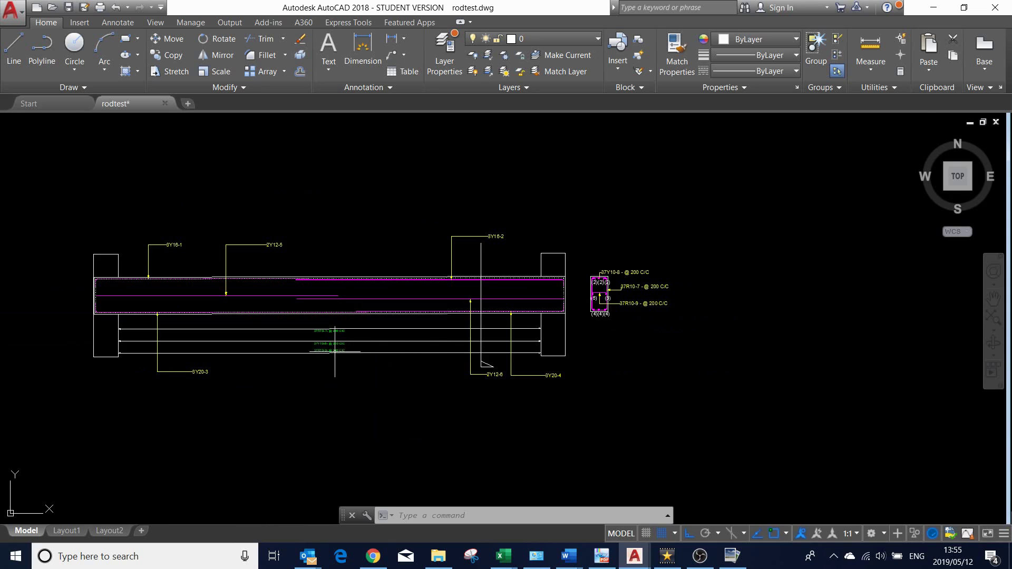
pyautogui.scroll(6, 335, 351)
pyautogui.scroll(-8, 348, 359)
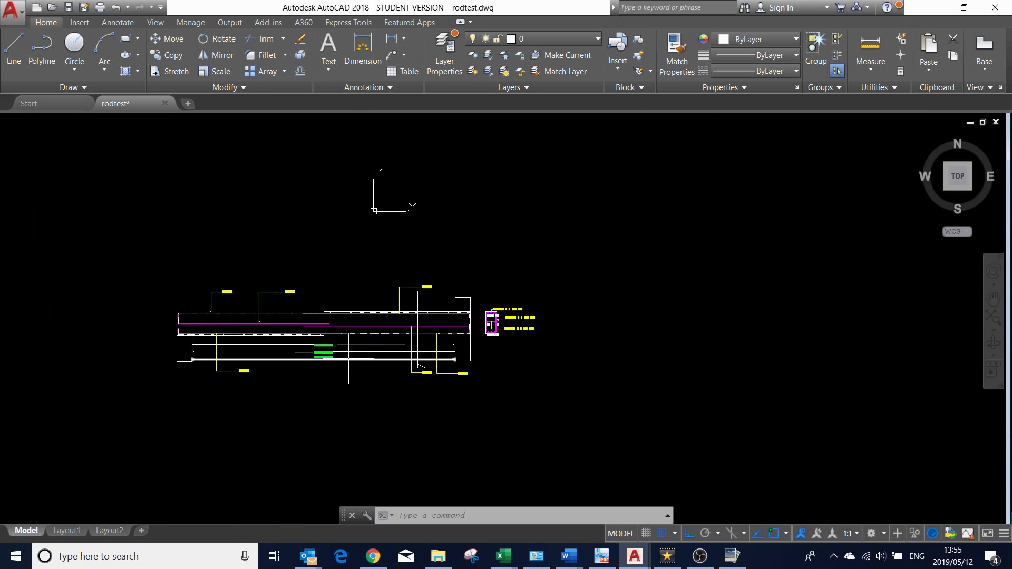
pyautogui.scroll(5, 522, 330)
pyautogui.scroll(-3, 510, 332)
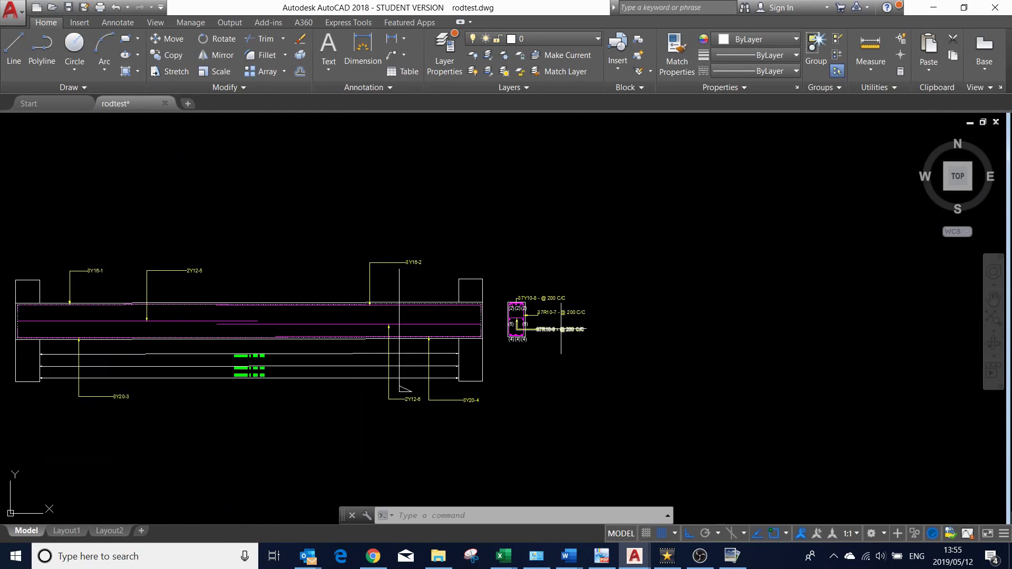
pyautogui.scroll(2, 293, 328)
pyautogui.scroll(-2, 386, 299)
pyautogui.scroll(5, 112, 395)
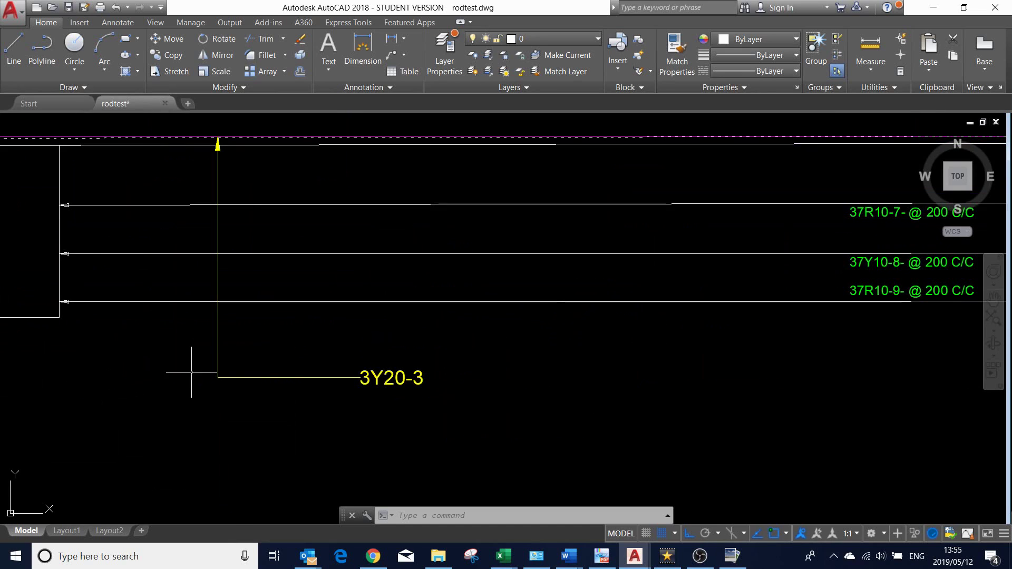
pyautogui.scroll(-3, 191, 372)
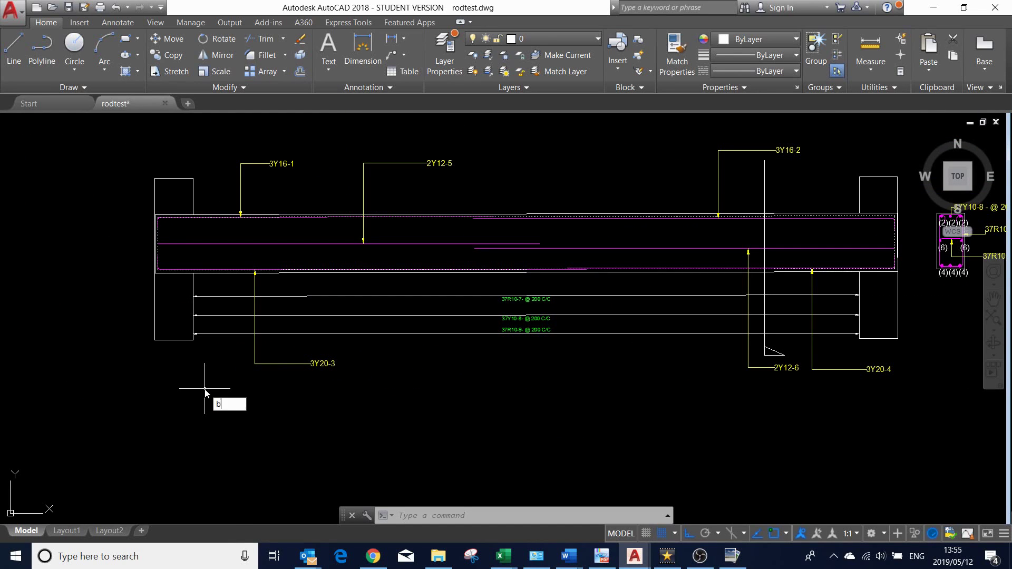
# Insert the Bending Schedule table (nine bar marks, 172.04 kg total) below the beam elevation
pyautogui.press('Return')
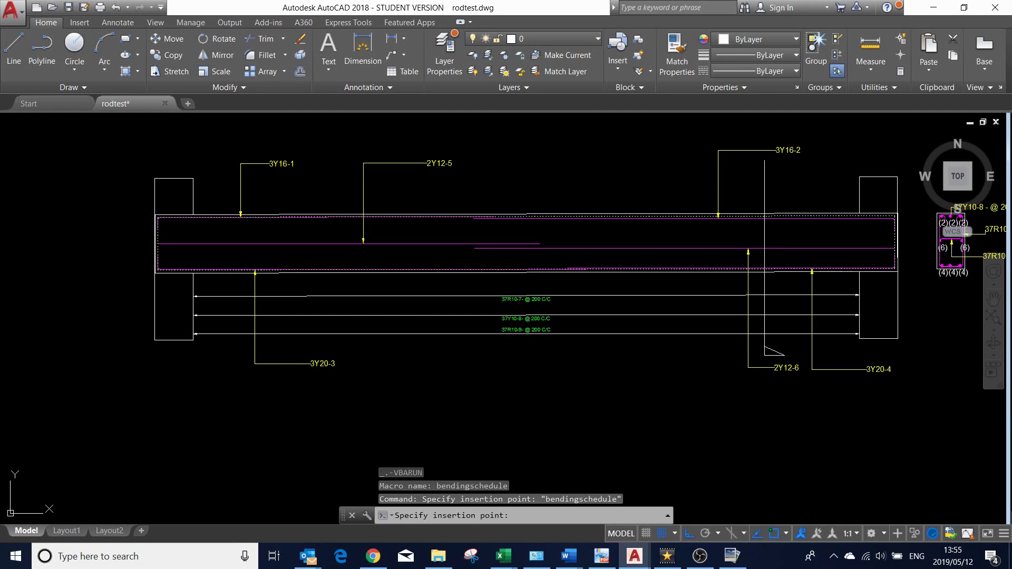
pyautogui.click(191, 406)
pyautogui.scroll(-4, 285, 367)
pyautogui.scroll(-4, 380, 379)
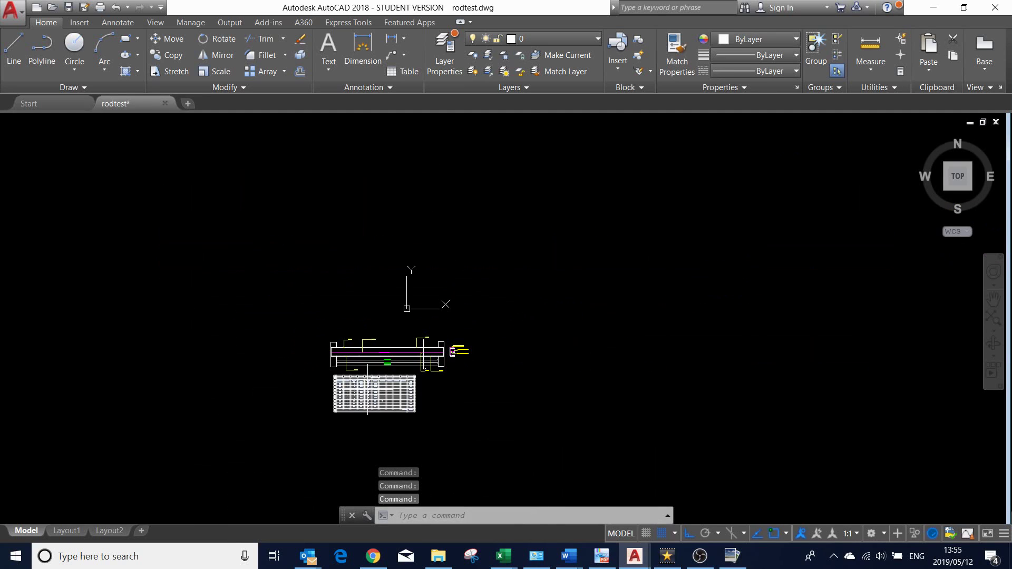
pyautogui.scroll(6, 384, 417)
pyautogui.scroll(-4, 417, 363)
pyautogui.scroll(6, 417, 400)
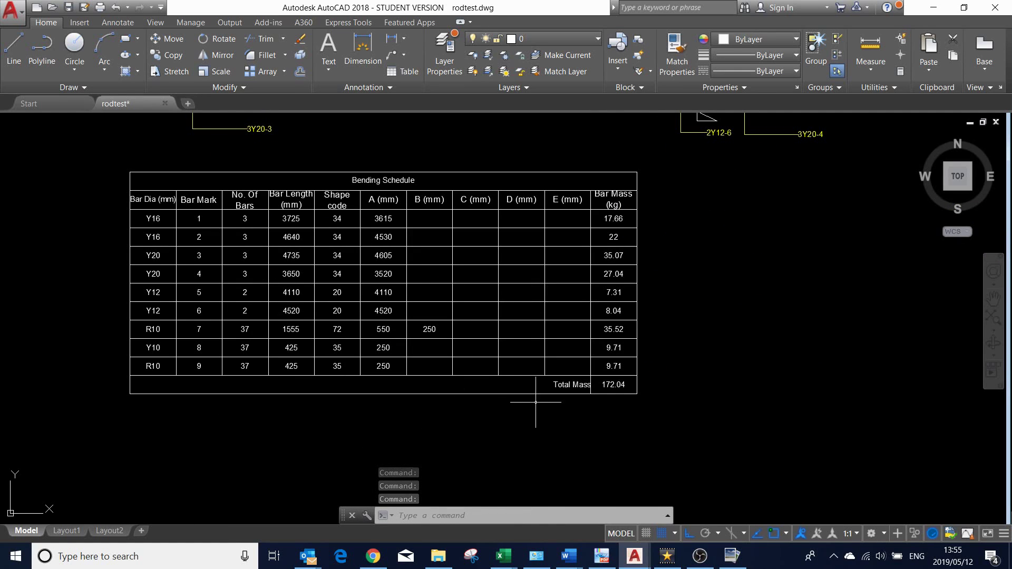
pyautogui.scroll(6, 585, 401)
pyautogui.scroll(-2, 716, 344)
pyautogui.scroll(-2, 716, 344)
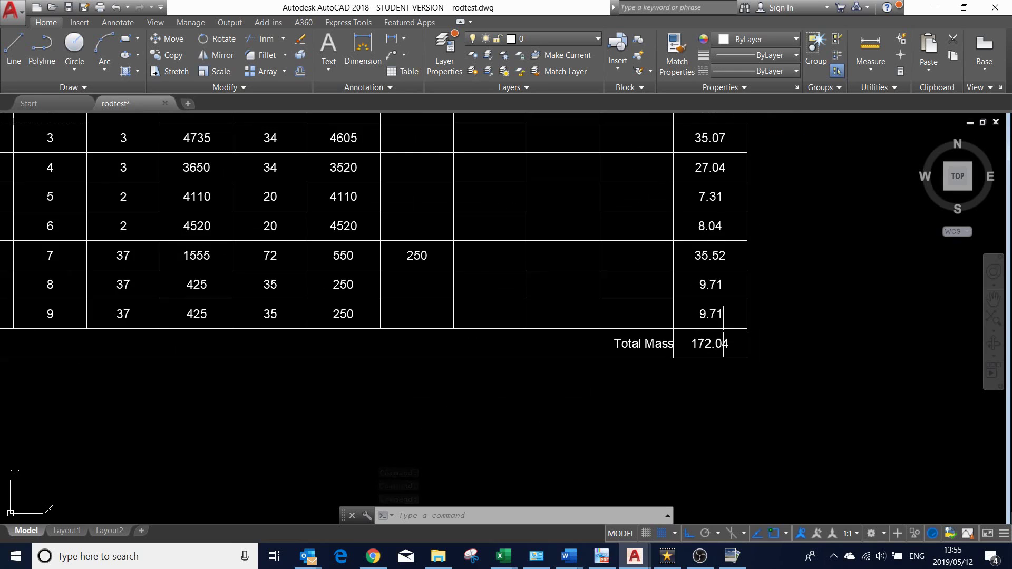
pyautogui.scroll(-2, 724, 331)
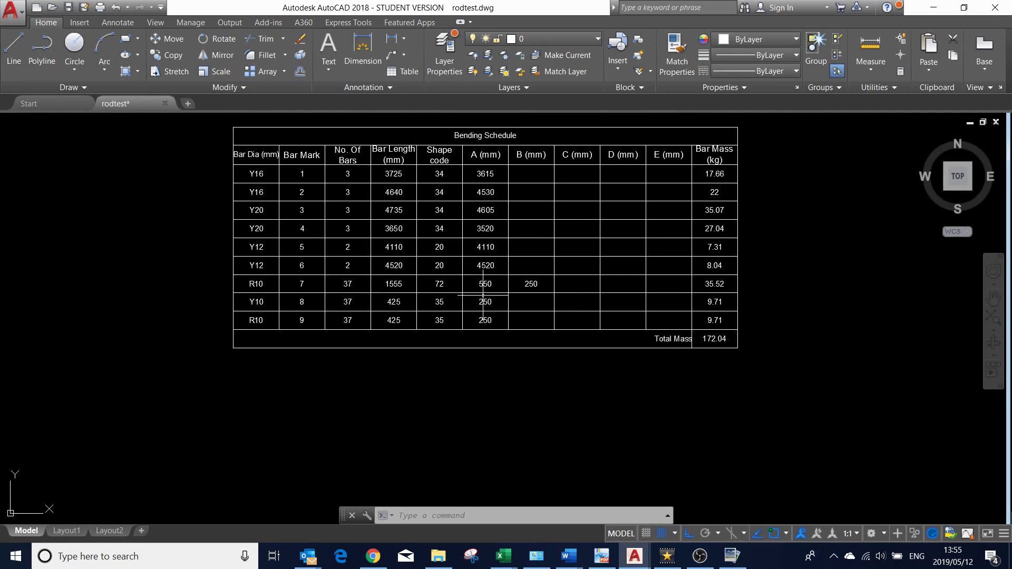
pyautogui.scroll(4, 483, 295)
pyautogui.scroll(-2, 484, 295)
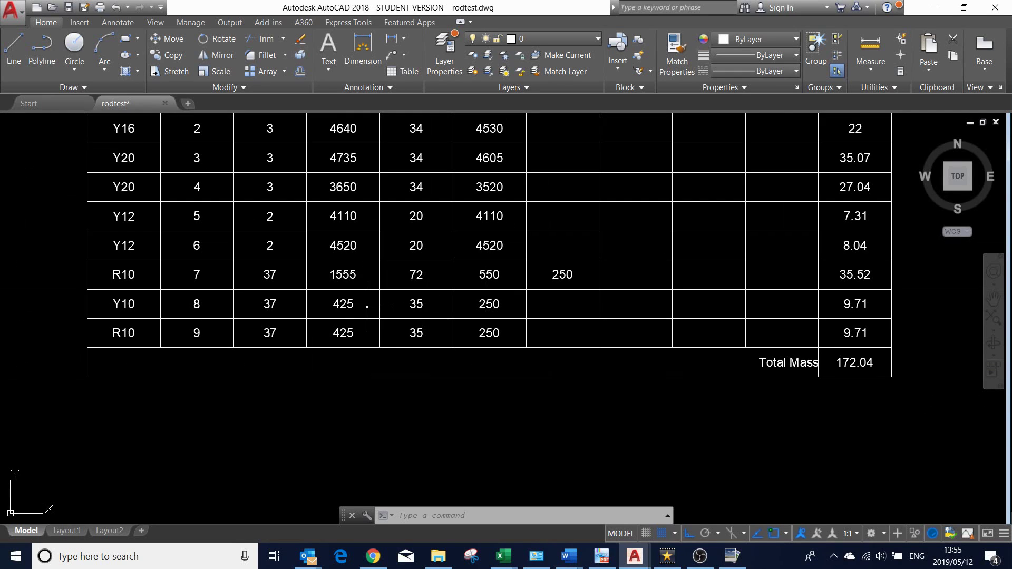
pyautogui.scroll(-1, 217, 300)
pyautogui.scroll(2, 213, 303)
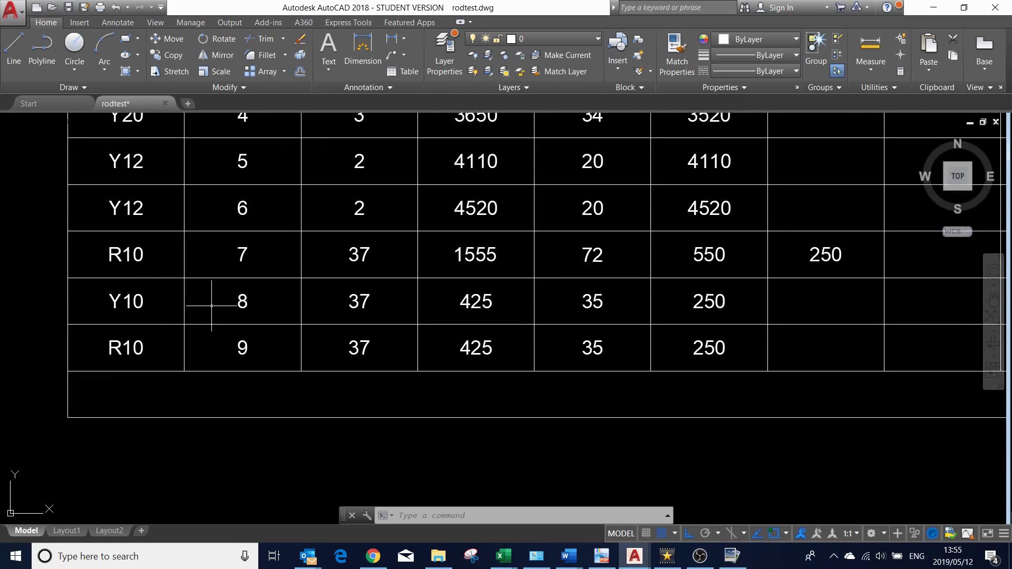
pyautogui.scroll(-2, 211, 306)
pyautogui.scroll(-1, 171, 244)
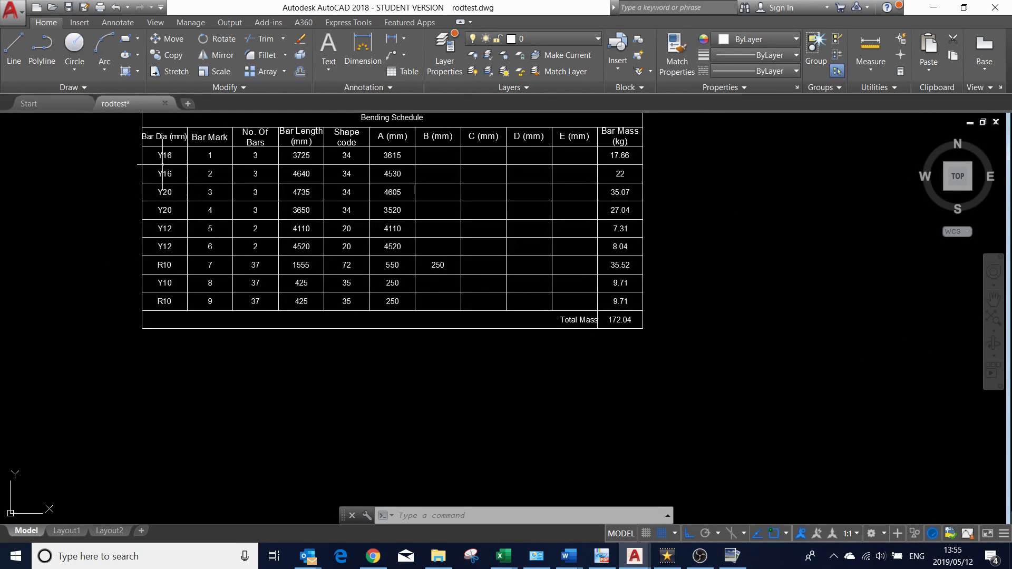
pyautogui.scroll(3, 159, 152)
pyautogui.scroll(-2, 350, 204)
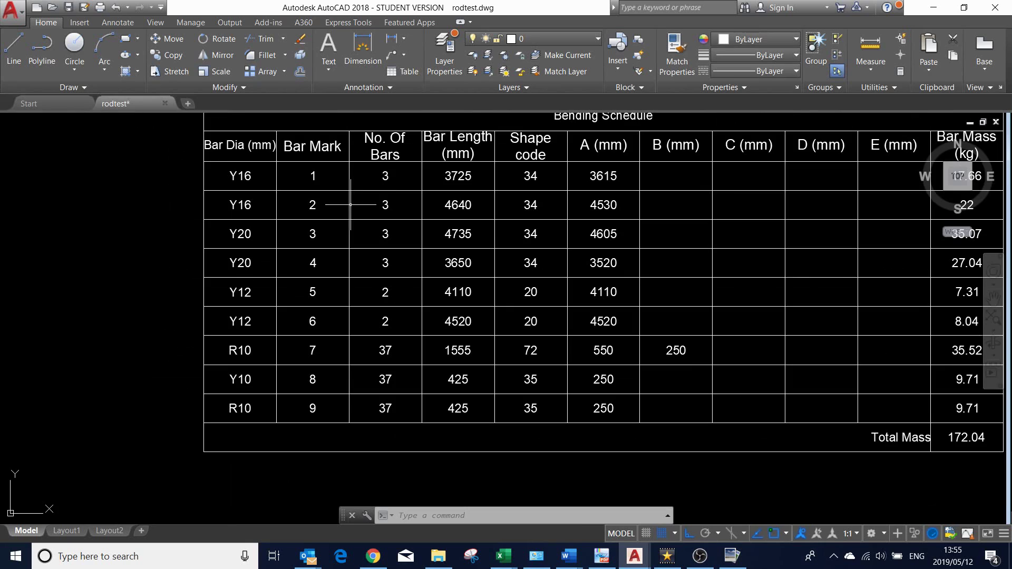
pyautogui.scroll(-1, 458, 183)
pyautogui.scroll(-2, 421, 274)
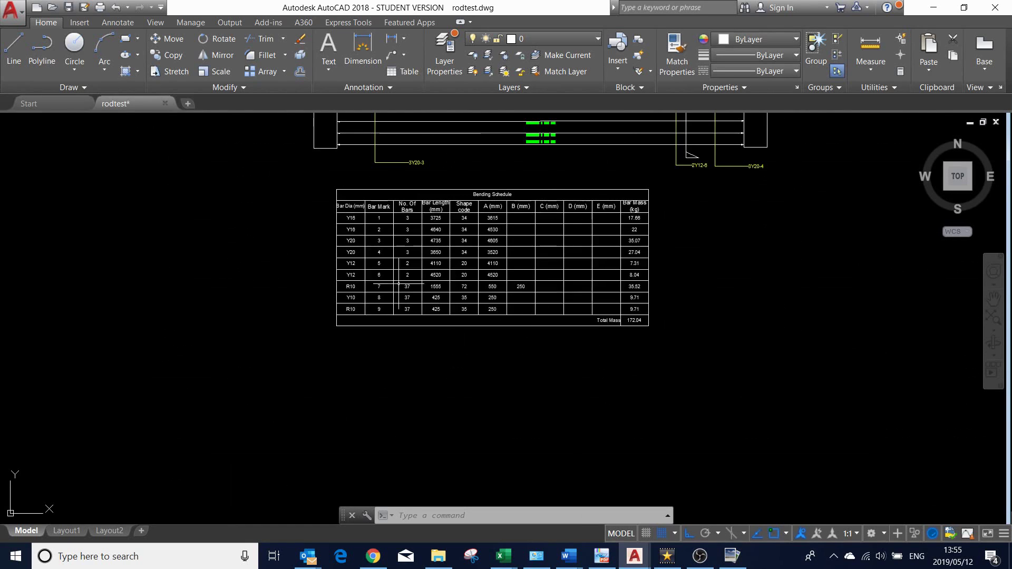
pyautogui.scroll(2, 632, 293)
pyautogui.scroll(-2, 623, 306)
pyautogui.write('xp')
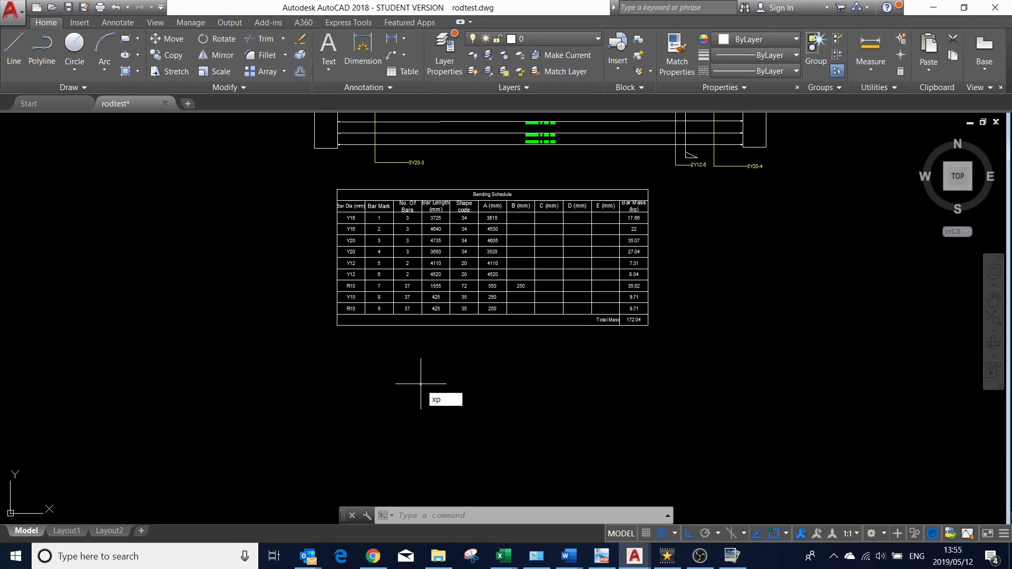
# Export the bending schedule table with XPT, overwriting the Bending_schedule Excel workbook
pyautogui.write('t')
pyautogui.press('Return')
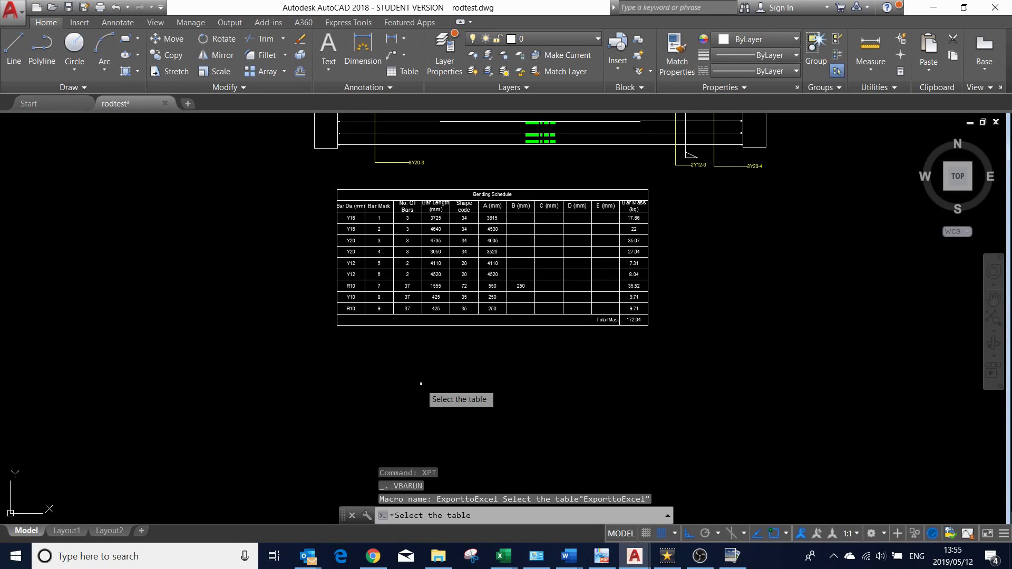
pyautogui.scroll(6, 397, 320)
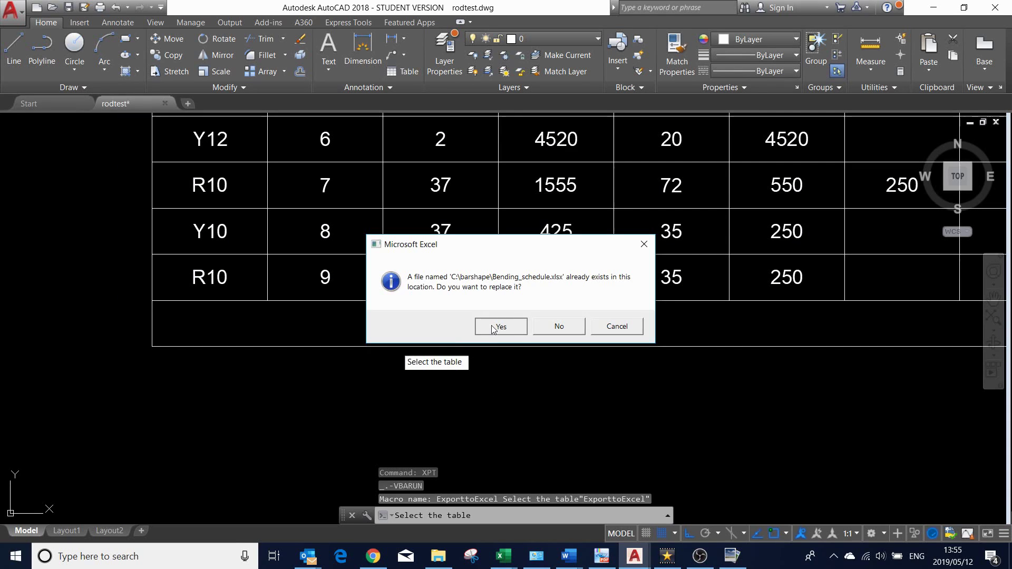
pyautogui.click(493, 328)
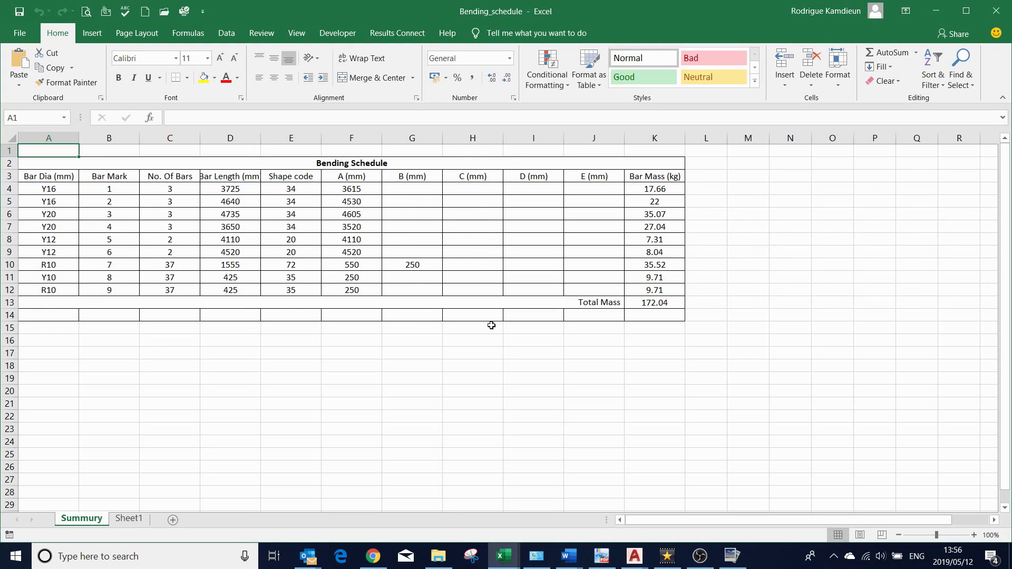
# Widen column D so the Bar Length (mm) header fits
pyautogui.scroll(-2, 503, 327)
pyautogui.scroll(2, 504, 328)
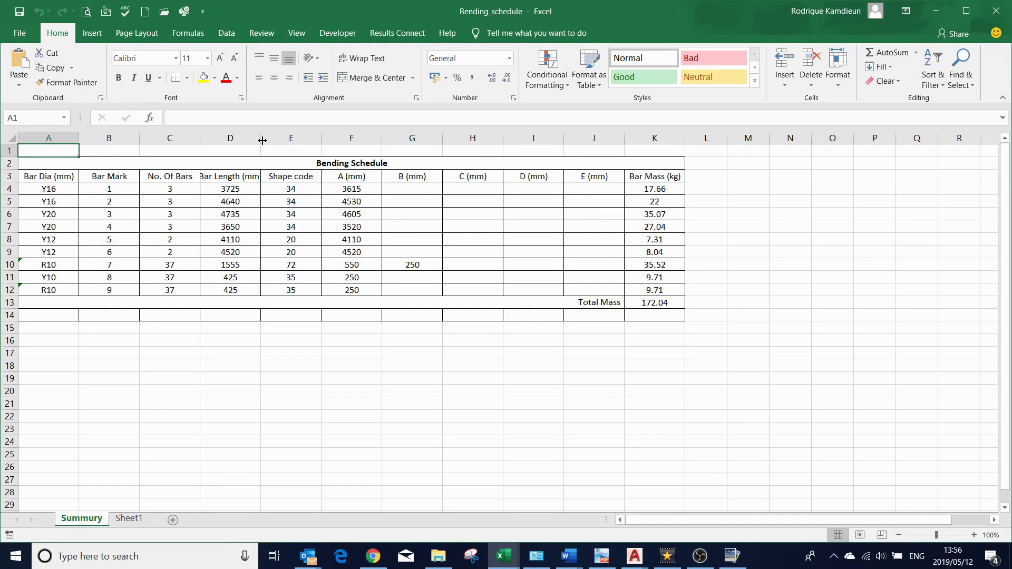
pyautogui.moveTo(261, 140); pyautogui.dragTo(268, 140)
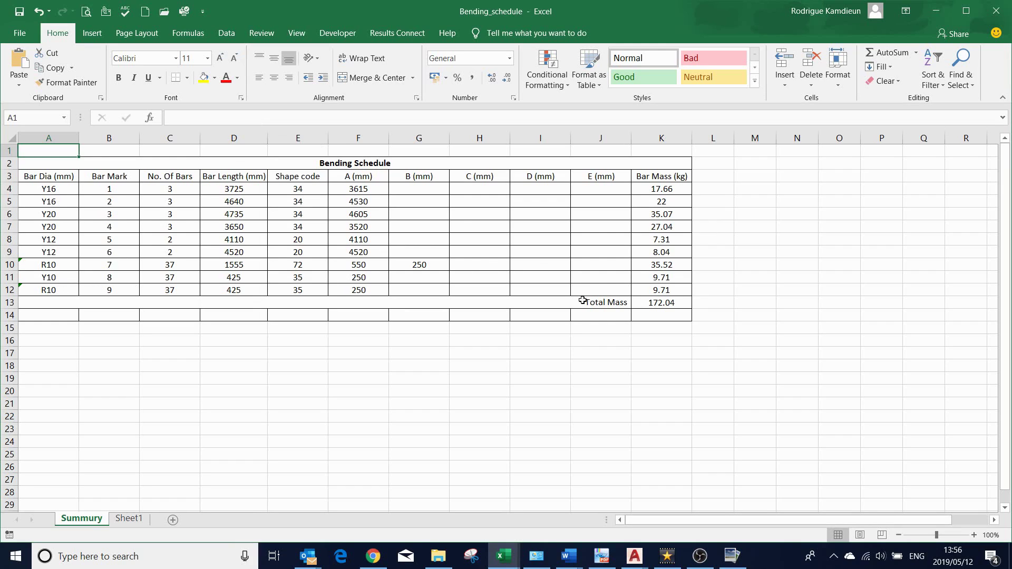
# Check the values in cells F10, F12 and D12, then return to AutoCAD
pyautogui.click(374, 262)
pyautogui.click(337, 289)
pyautogui.click(226, 295)
pyautogui.click(466, 313)
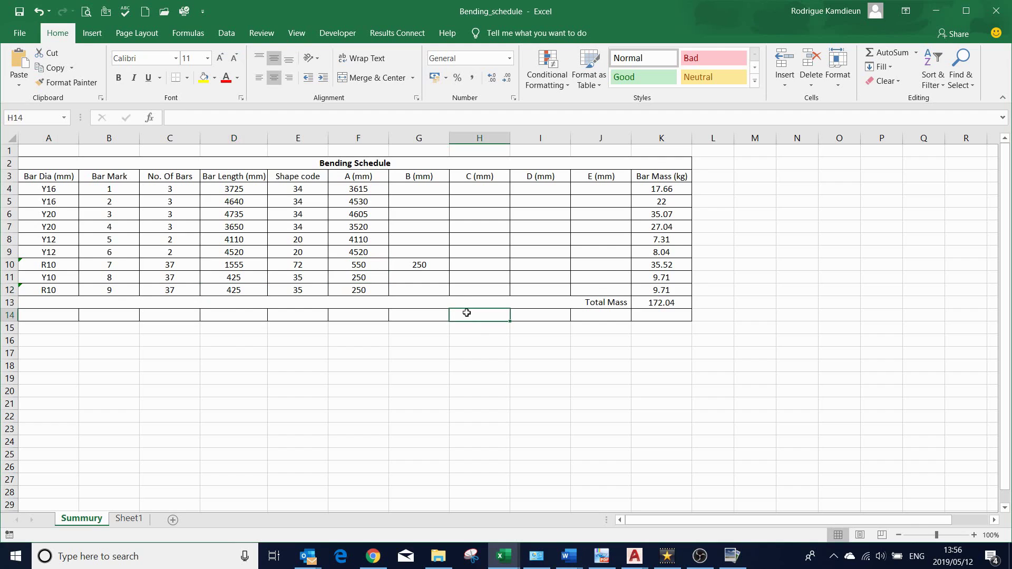
pyautogui.hotkey('alt', 'Tab')
# Zoom around the beam's right end and cross-section to review the bar labels
pyautogui.scroll(2, 583, 369)
pyautogui.scroll(-5, 575, 379)
pyautogui.scroll(-2, 559, 379)
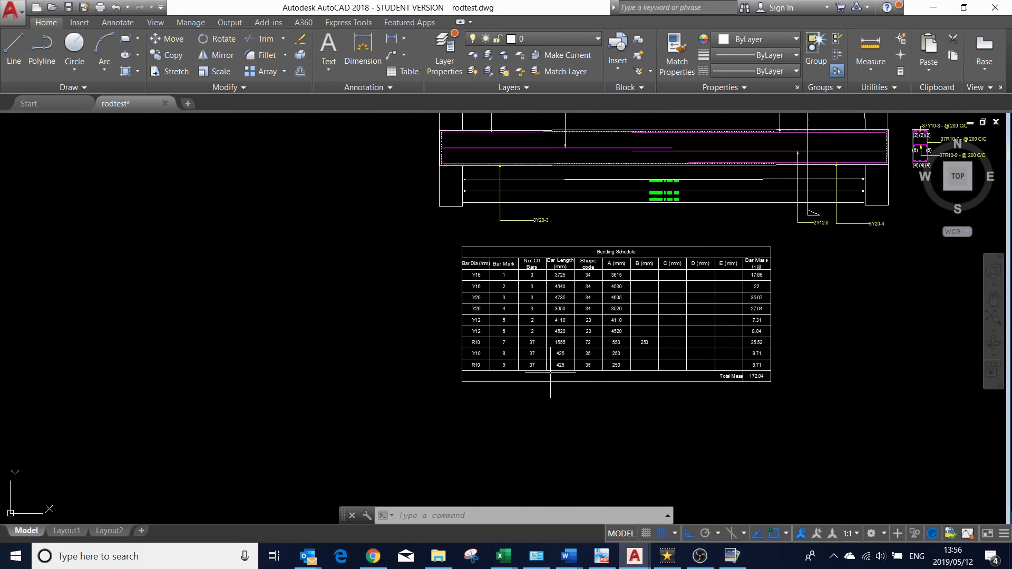
pyautogui.scroll(-4, 437, 331)
pyautogui.scroll(6, 538, 263)
pyautogui.scroll(-2, 517, 241)
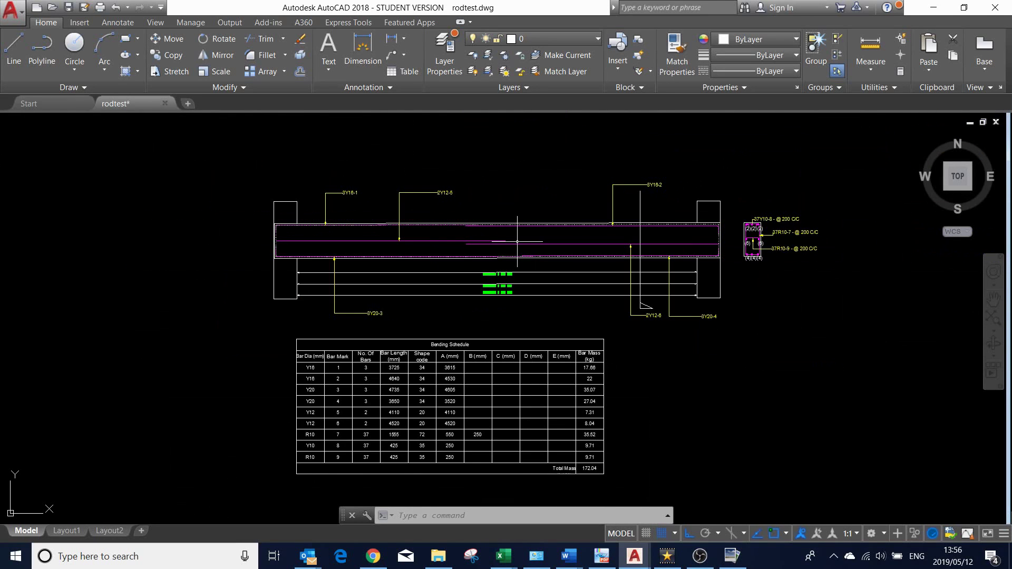
pyautogui.scroll(3, 708, 218)
pyautogui.scroll(-2, 722, 216)
pyautogui.scroll(2, 743, 224)
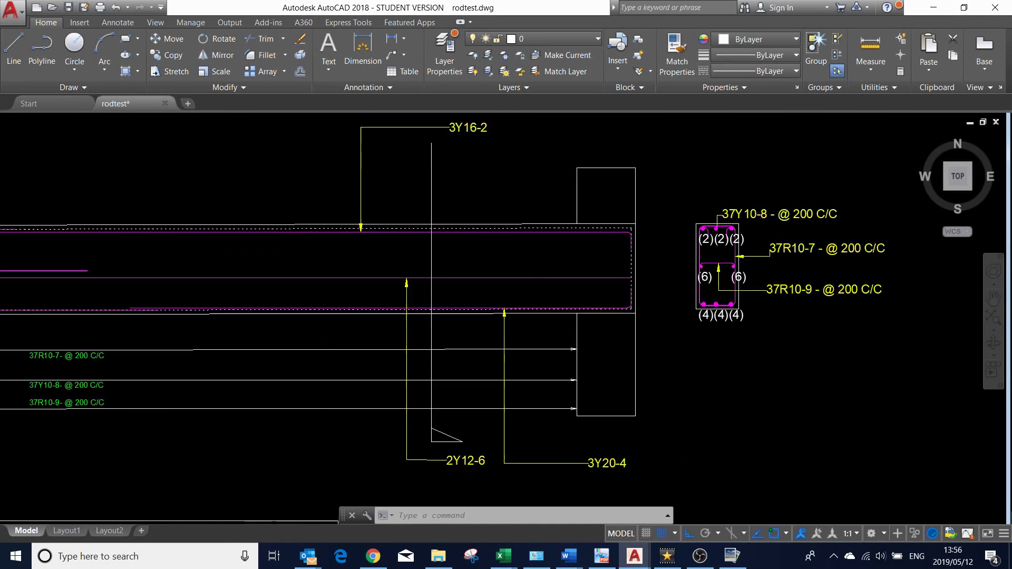